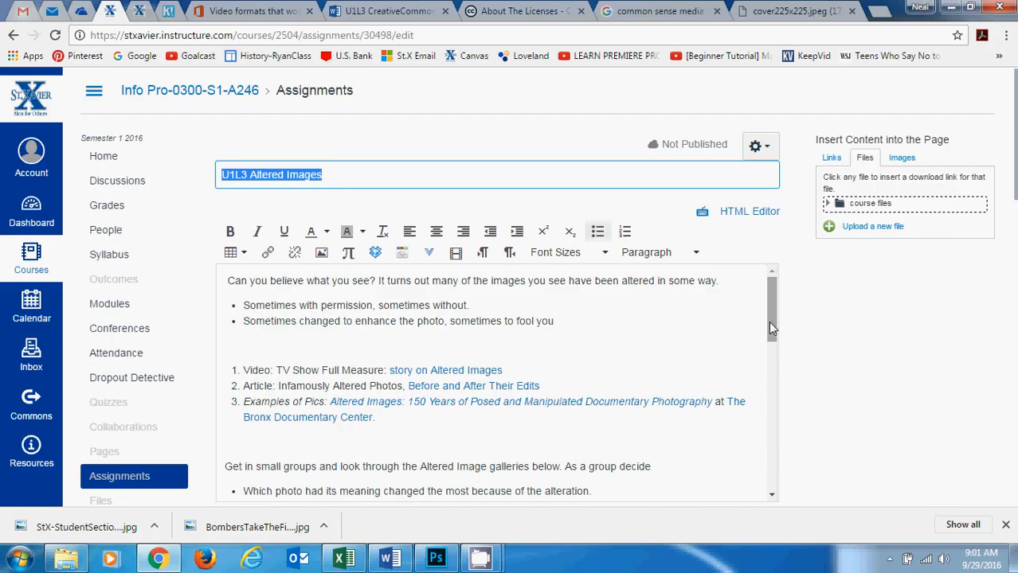
{"action": "left_click_drag", "start_coordinate": [770, 326], "coordinate": [786, 469]}
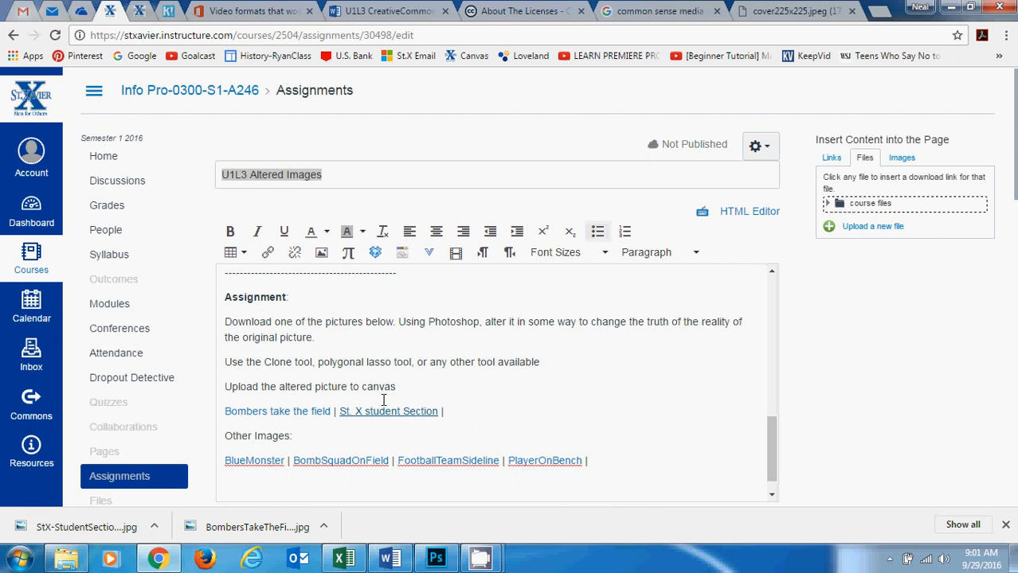
{"action": "right_click", "coordinate": [288, 413]}
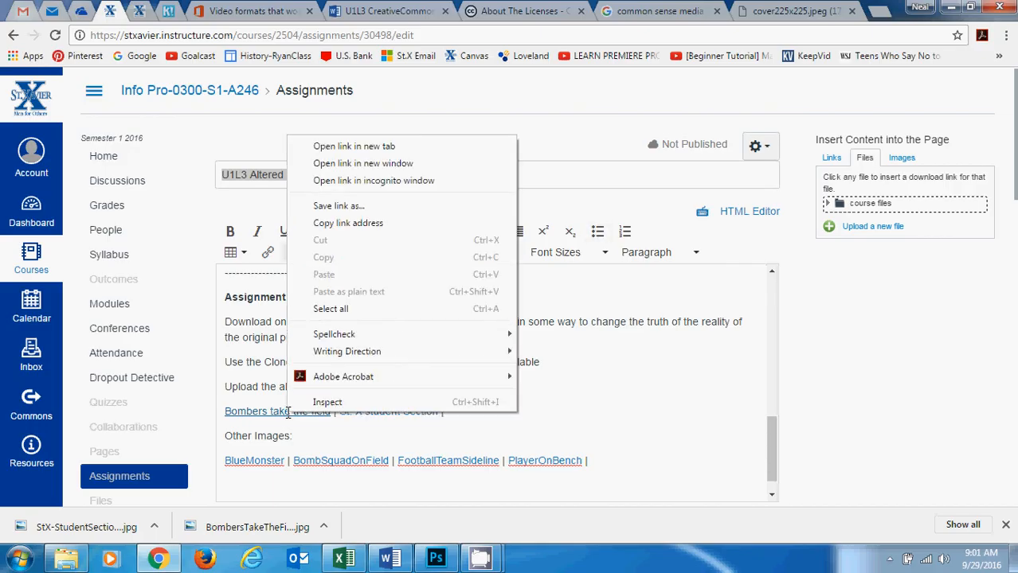
{"action": "left_click", "coordinate": [354, 207]}
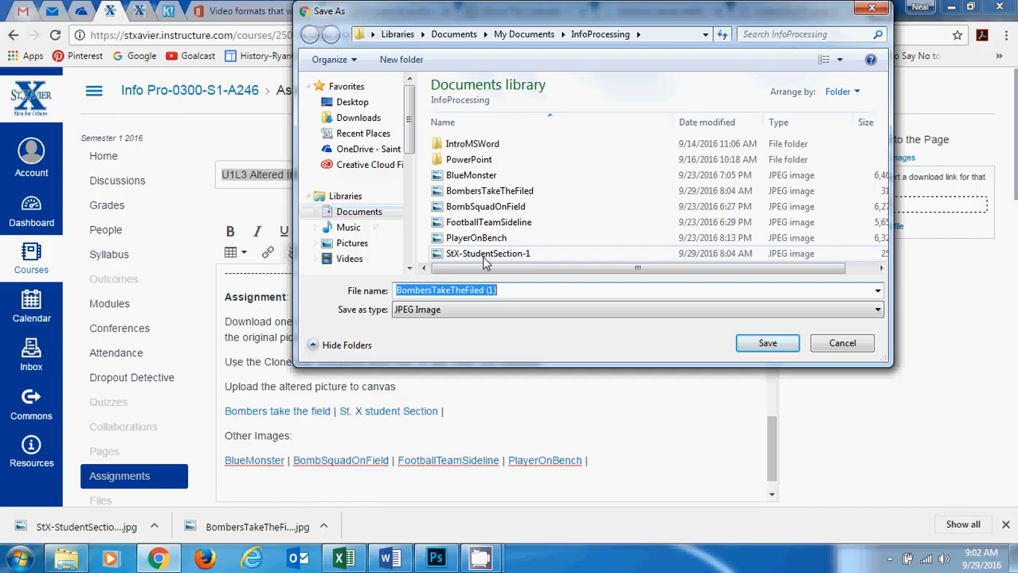
{"action": "left_click", "coordinate": [848, 345]}
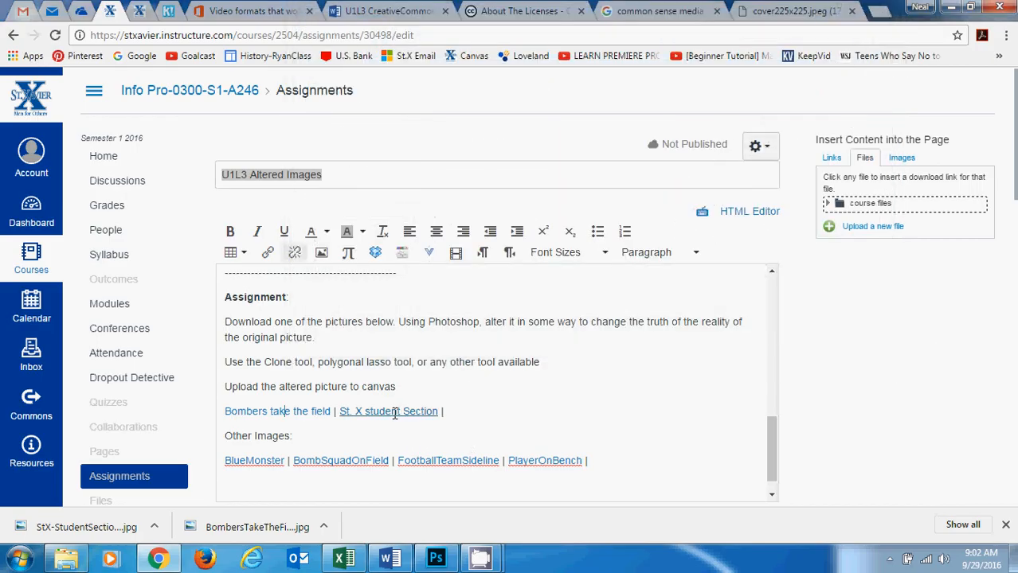
{"action": "right_click", "coordinate": [393, 413]}
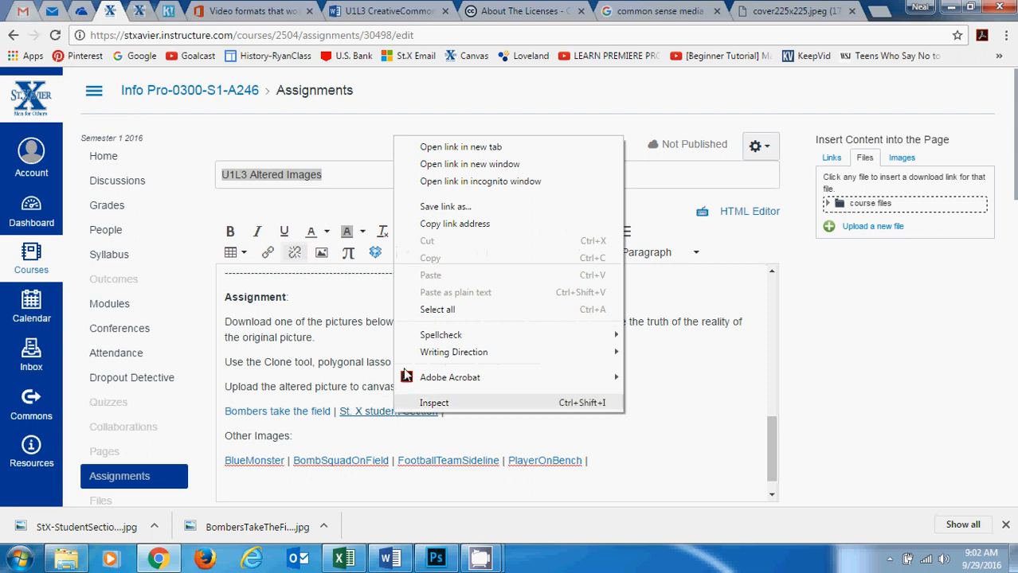
{"action": "left_click", "coordinate": [509, 209]}
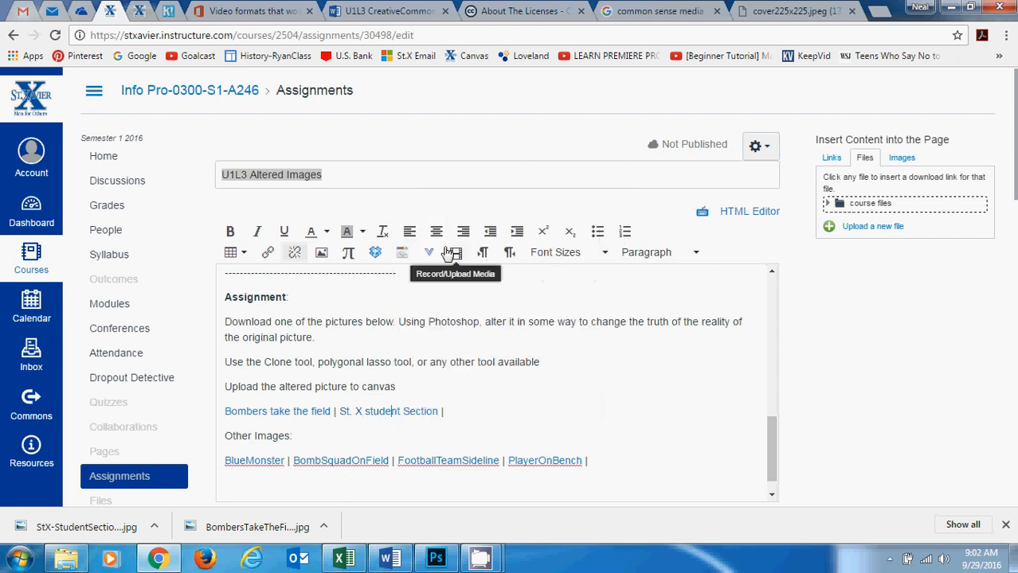
{"action": "left_click", "coordinate": [351, 212]}
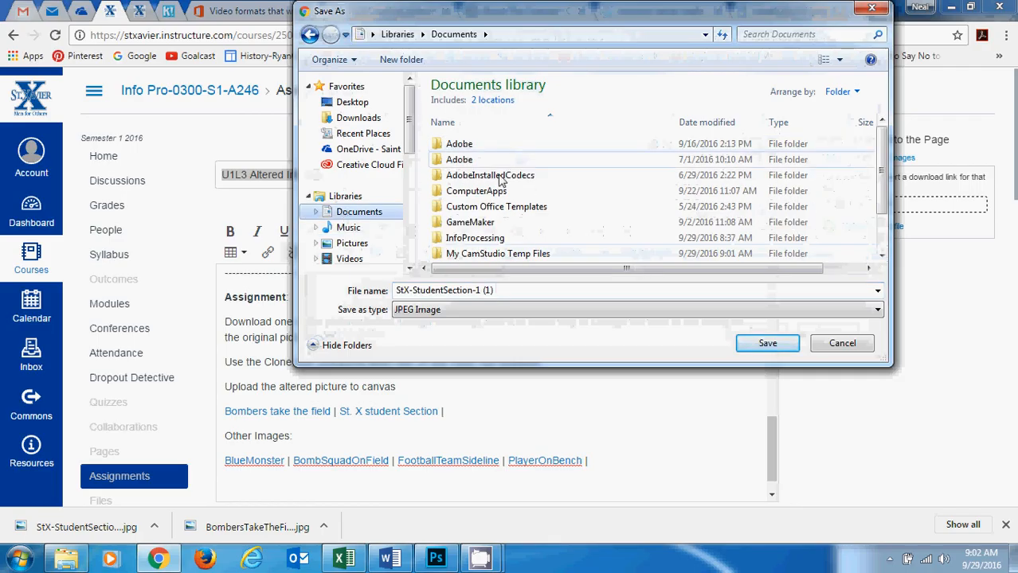
{"action": "double_click", "coordinate": [472, 236]}
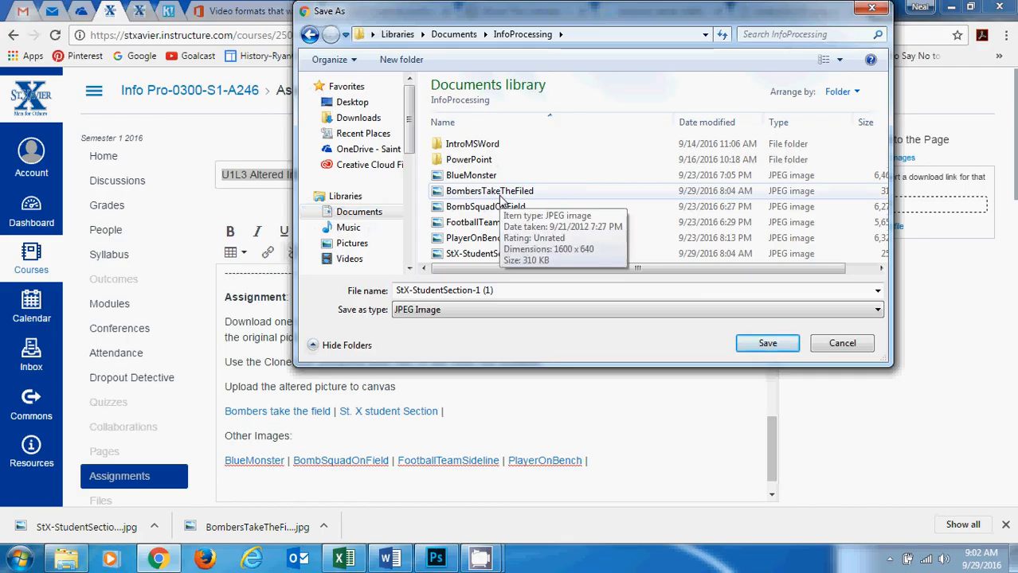
{"action": "left_click", "coordinate": [842, 343]}
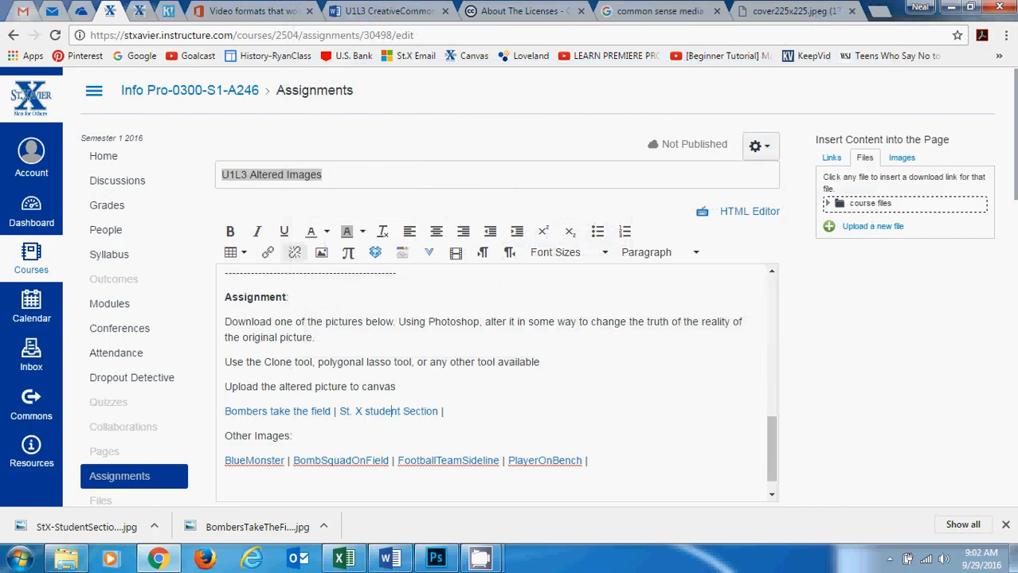
Switch to Adobe Photoshop CC 2015.5.
{"action": "left_click", "coordinate": [20, 559]}
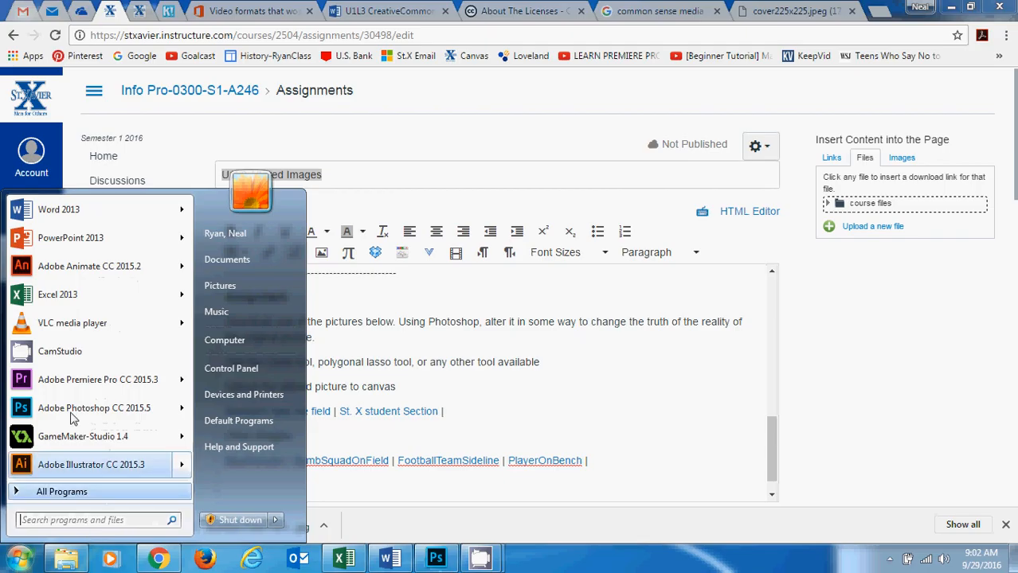
{"action": "left_click", "coordinate": [50, 523]}
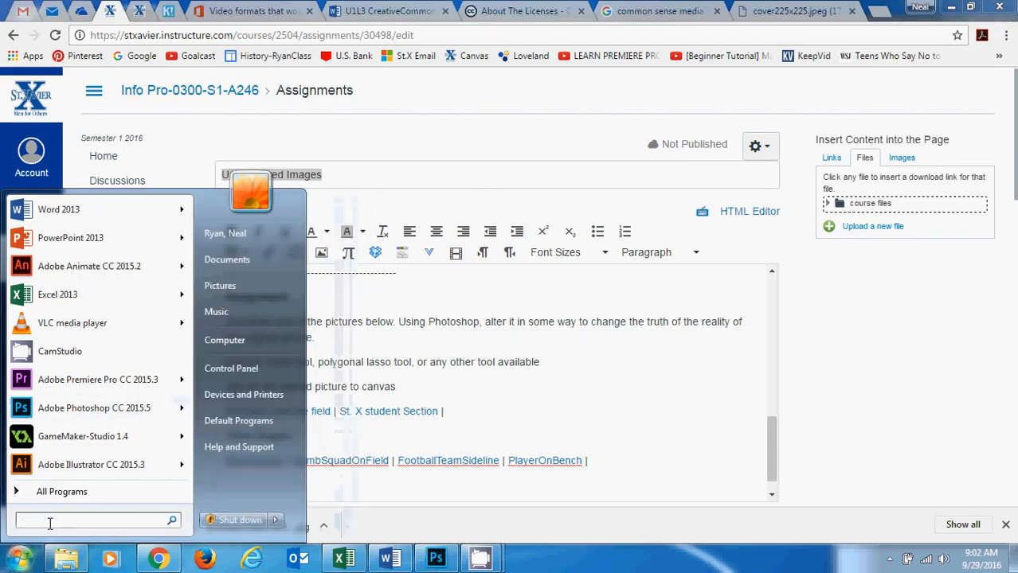
{"action": "type", "text": "photo"}
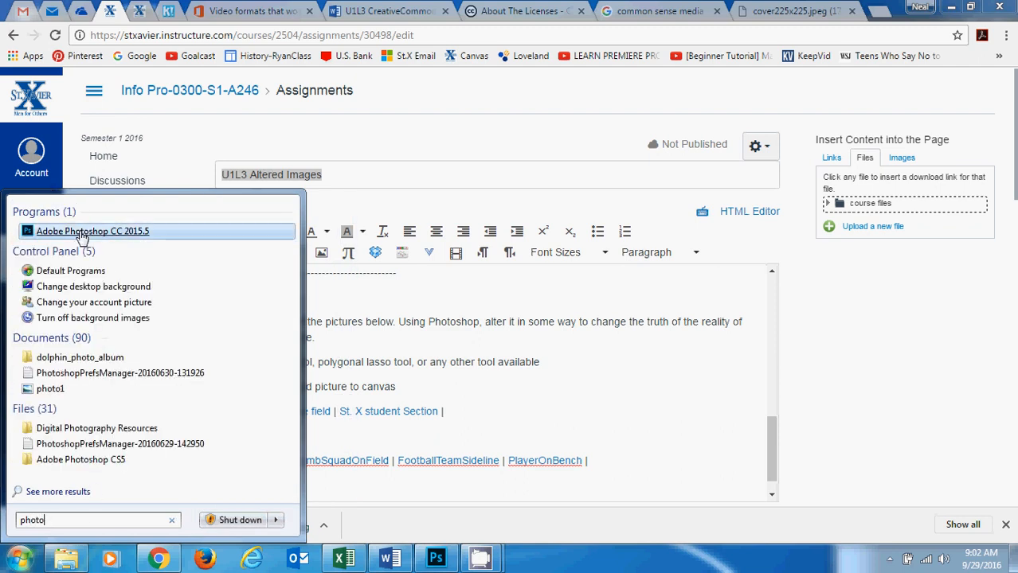
{"action": "left_click", "coordinate": [436, 559]}
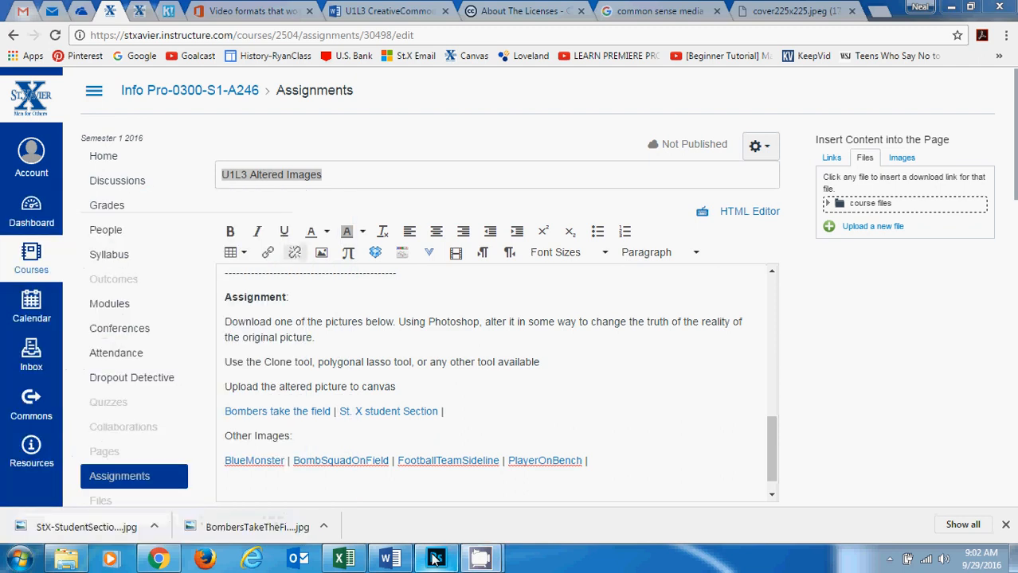
{"action": "mouse_move", "coordinate": [428, 563]}
{"action": "left_click", "coordinate": [435, 524]}
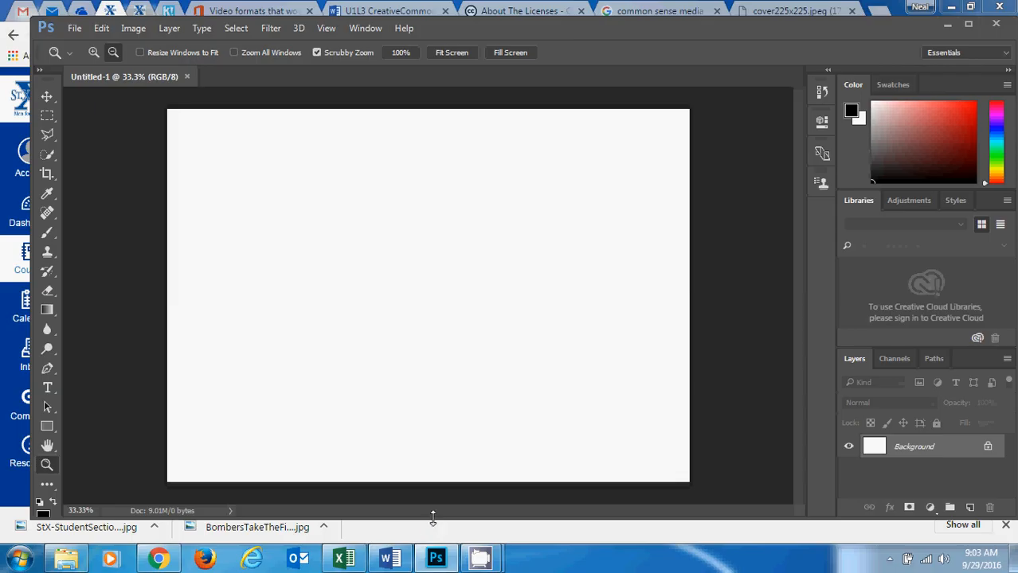
Start opening an image file and browse to the InfoProcessing folder in the Documents library.
{"action": "left_click", "coordinate": [76, 33]}
{"action": "left_click", "coordinate": [74, 28]}
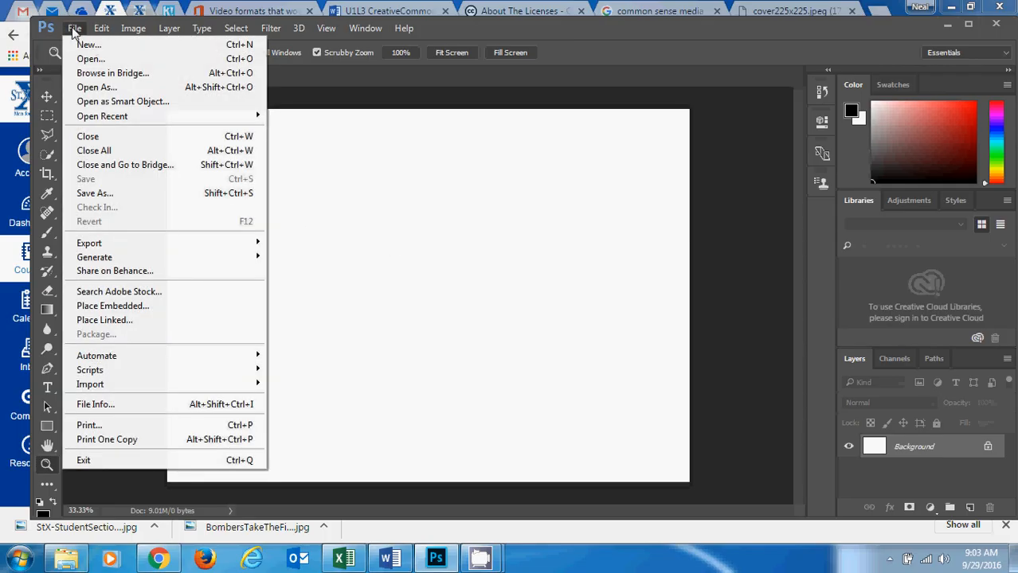
{"action": "left_click", "coordinate": [90, 60]}
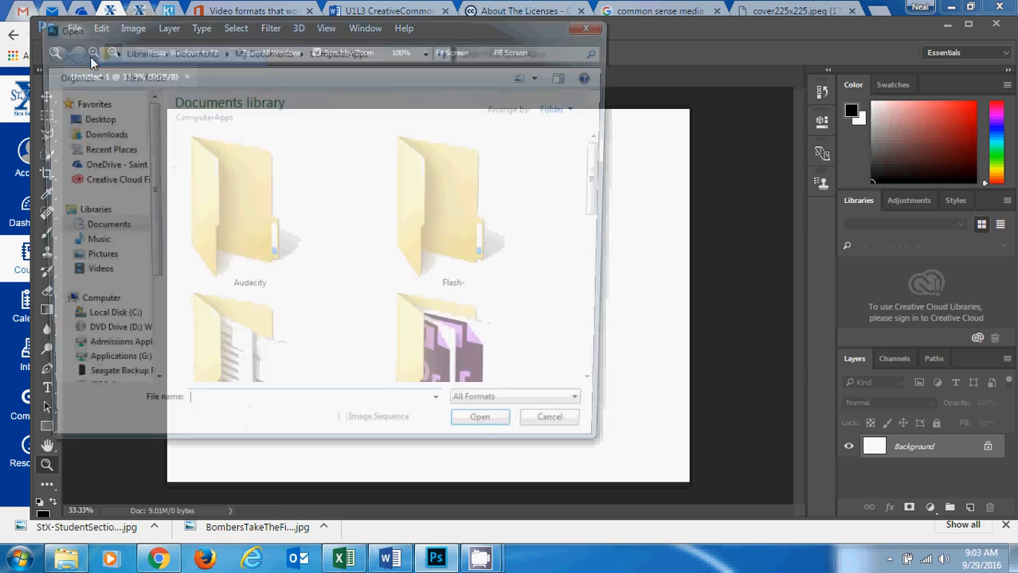
{"action": "left_click", "coordinate": [91, 229]}
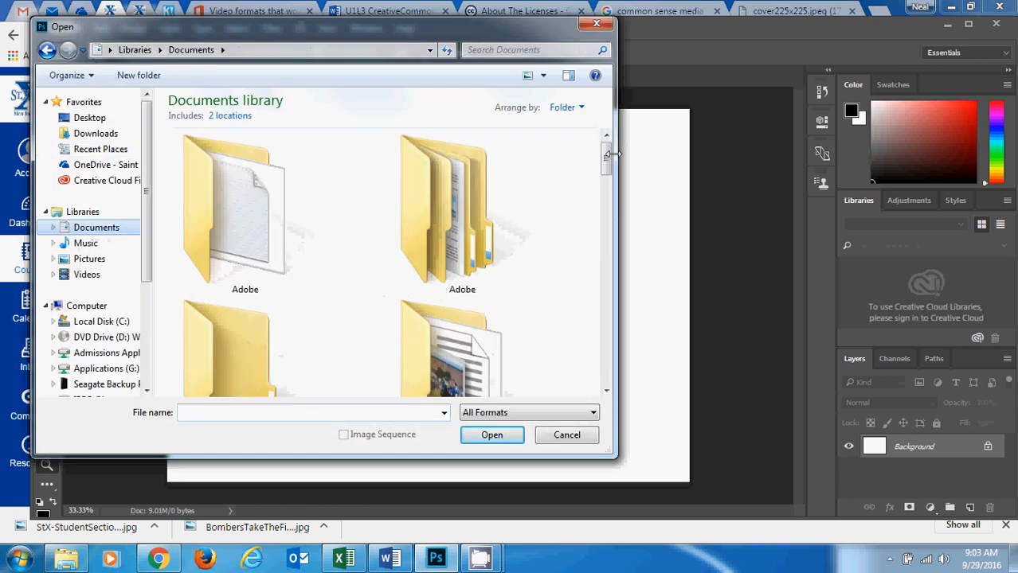
{"action": "left_click_drag", "start_coordinate": [607, 159], "coordinate": [612, 227]}
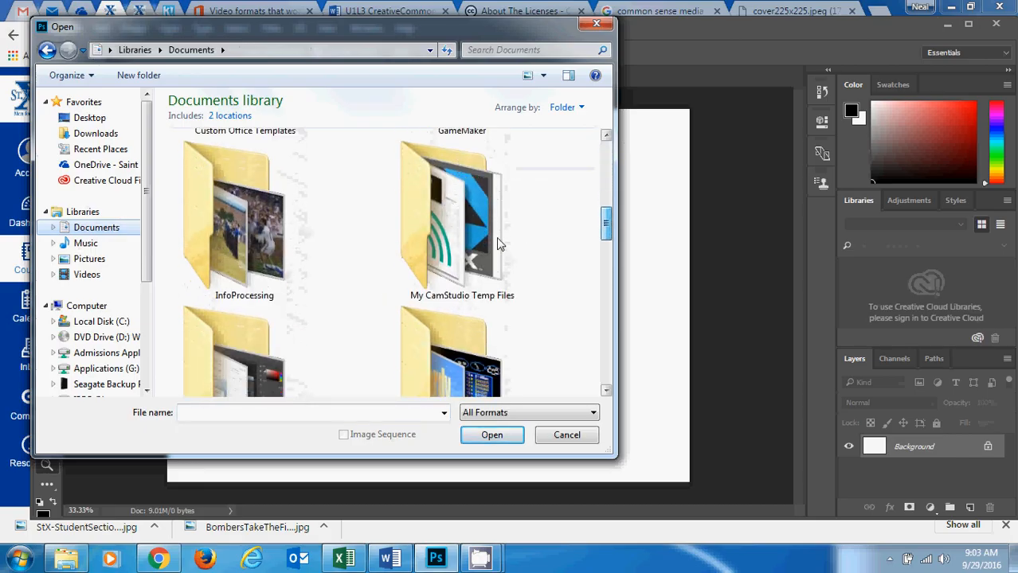
{"action": "double_click", "coordinate": [229, 227]}
Show the folder's files as large thumbnails and open the BombersTakeTheFiled picture.
{"action": "left_click_drag", "start_coordinate": [607, 182], "coordinate": [609, 223]}
{"action": "left_click", "coordinate": [543, 75]}
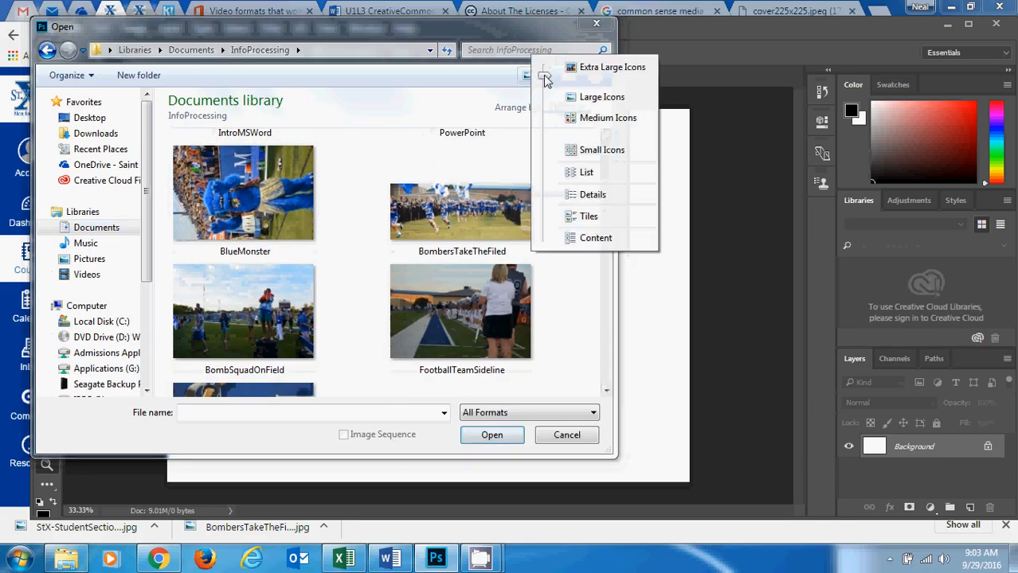
{"action": "left_click_drag", "start_coordinate": [545, 77], "coordinate": [548, 98]}
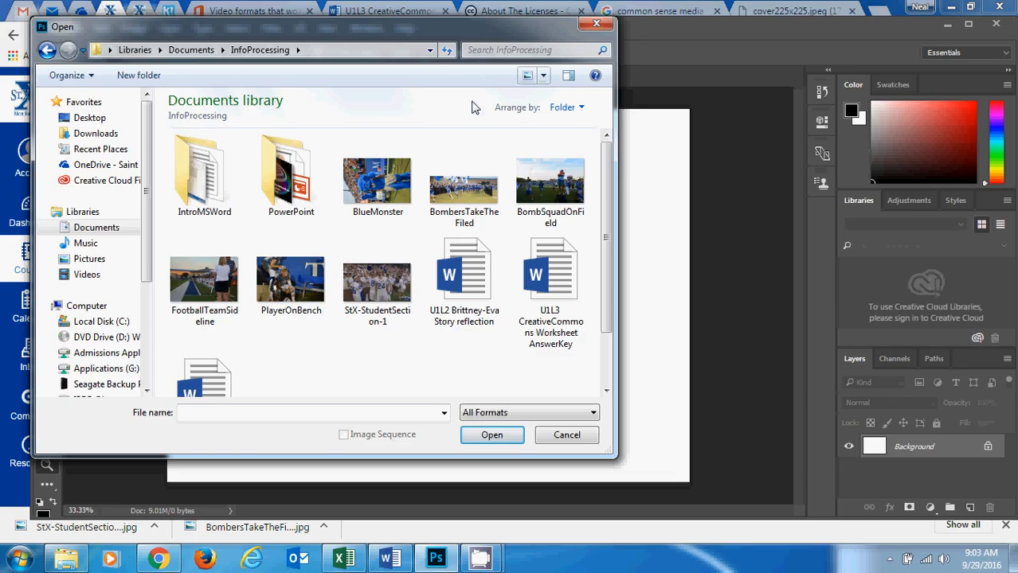
{"action": "left_click", "coordinate": [543, 76]}
{"action": "mouse_move", "coordinate": [546, 77]}
{"action": "left_mouse_down"}
{"action": "mouse_move", "coordinate": [546, 202]}
{"action": "mouse_move", "coordinate": [551, 66]}
{"action": "left_mouse_up"}
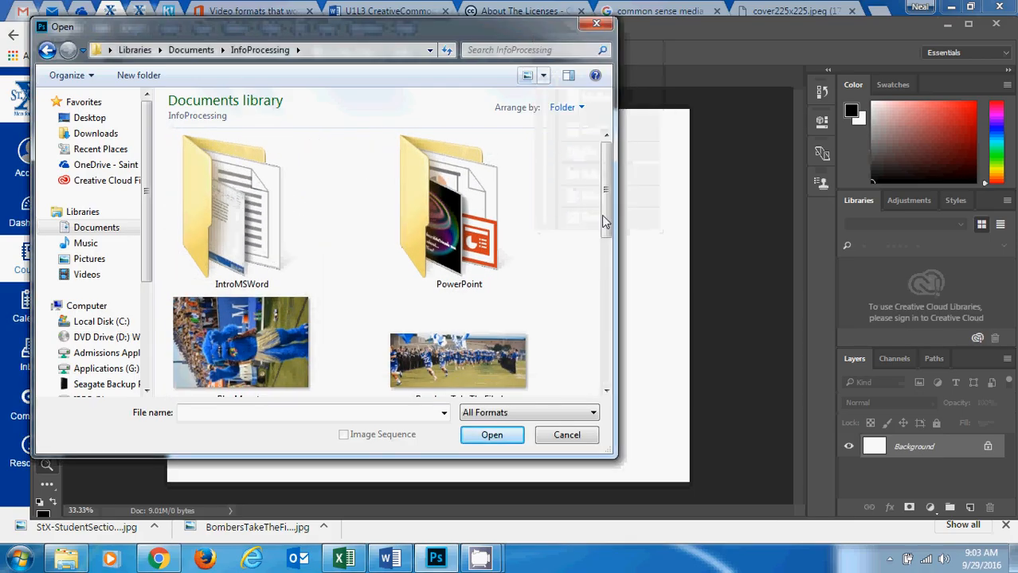
{"action": "left_click_drag", "start_coordinate": [607, 177], "coordinate": [607, 225]}
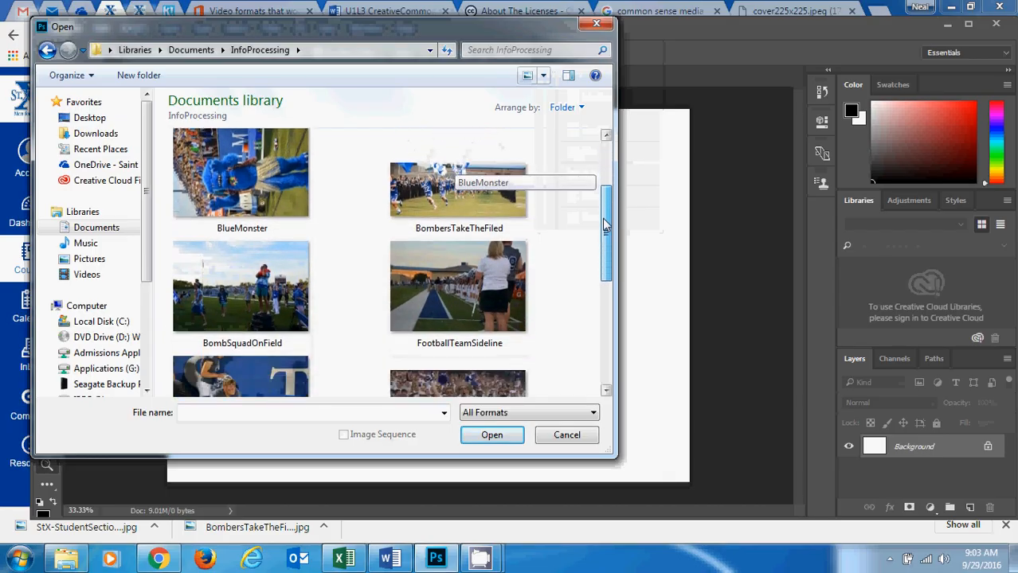
{"action": "left_click", "coordinate": [453, 204]}
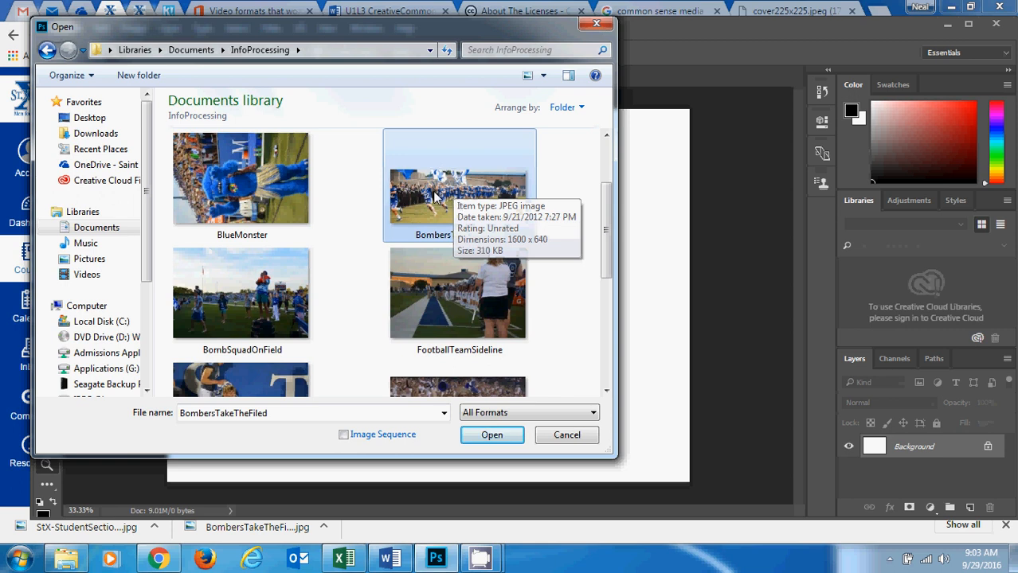
{"action": "left_click", "coordinate": [491, 436]}
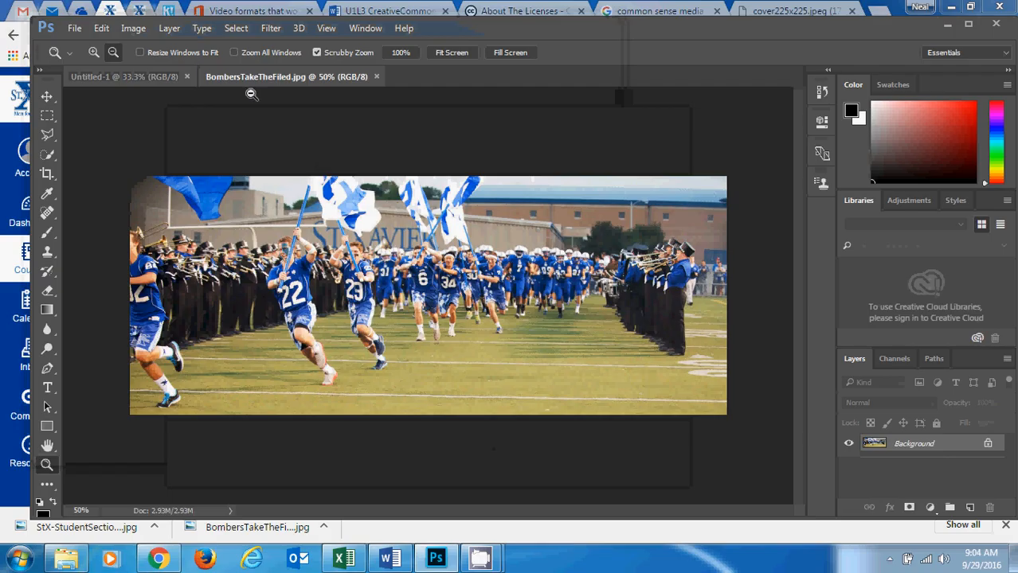
Open the StX-StudentSection-1 picture from the InfoProcessing folder as a second photo document.
{"action": "left_click", "coordinate": [116, 75]}
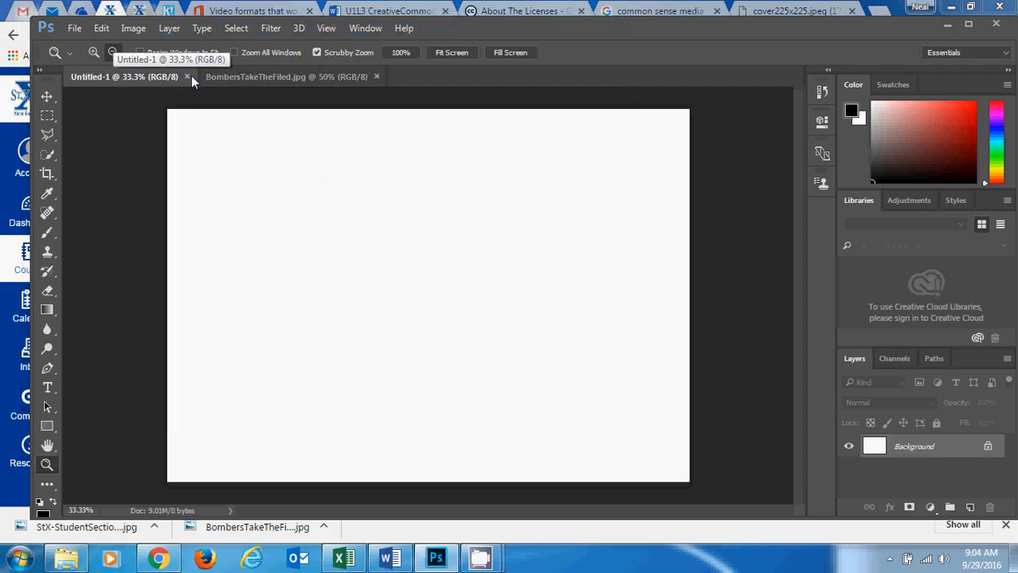
{"action": "left_click", "coordinate": [275, 77]}
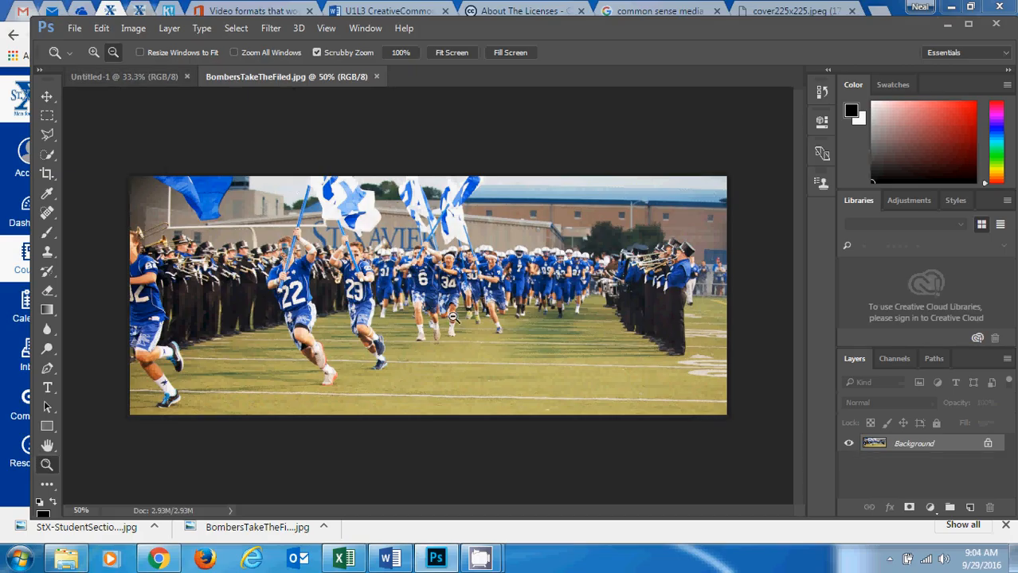
{"action": "left_click", "coordinate": [73, 30]}
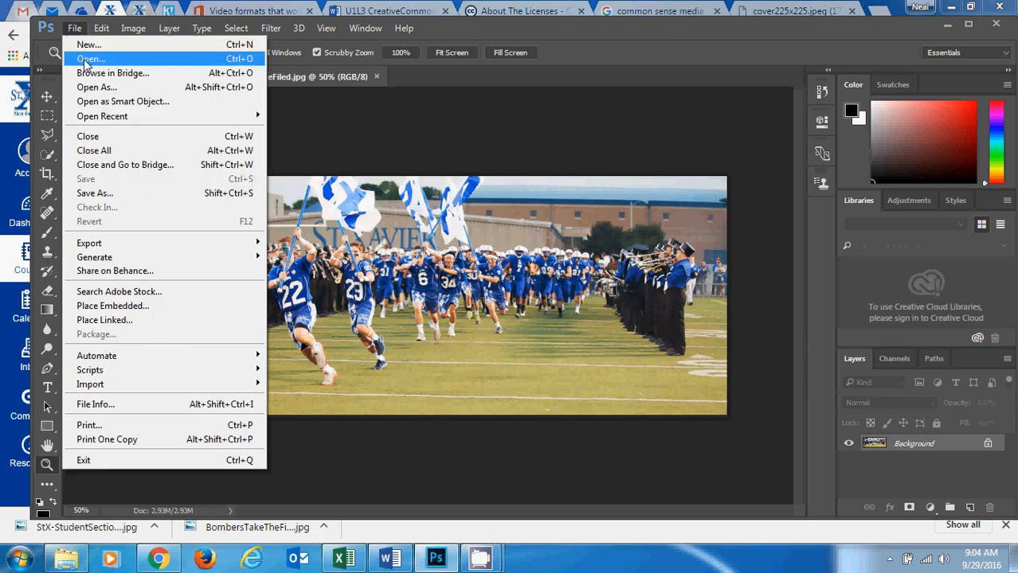
{"action": "left_click", "coordinate": [88, 60]}
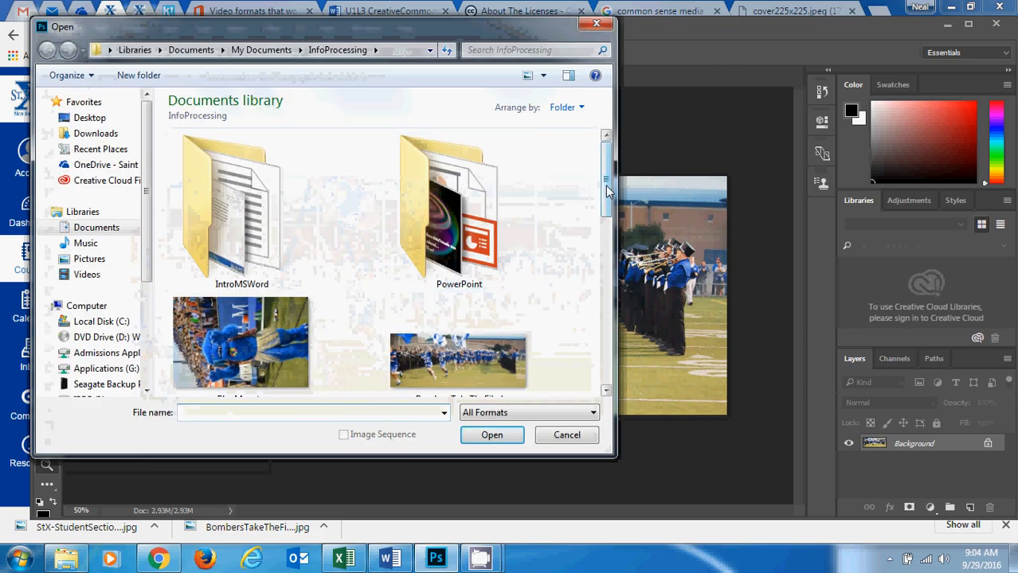
{"action": "left_click_drag", "start_coordinate": [607, 189], "coordinate": [570, 295]}
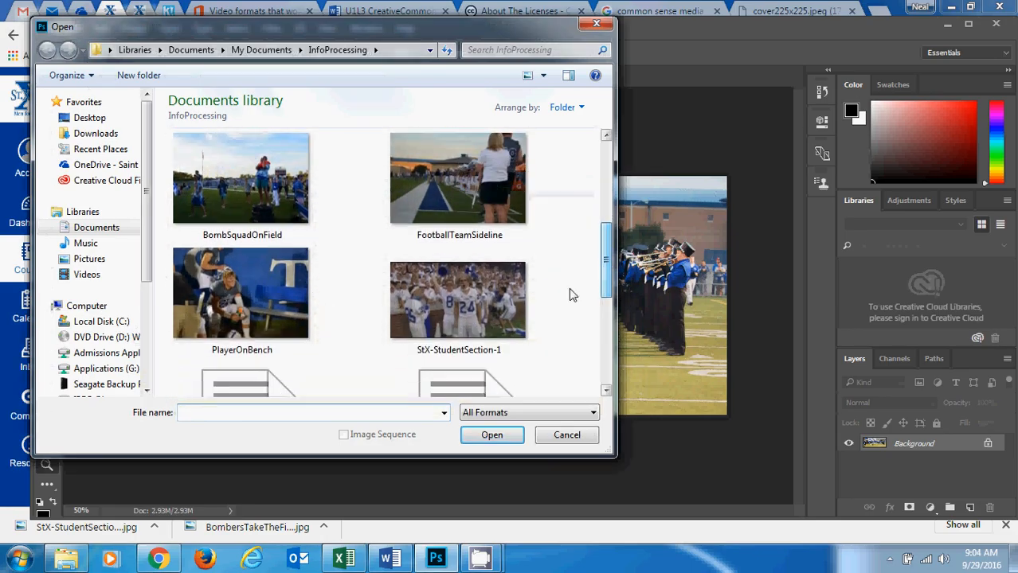
{"action": "left_click", "coordinate": [441, 319]}
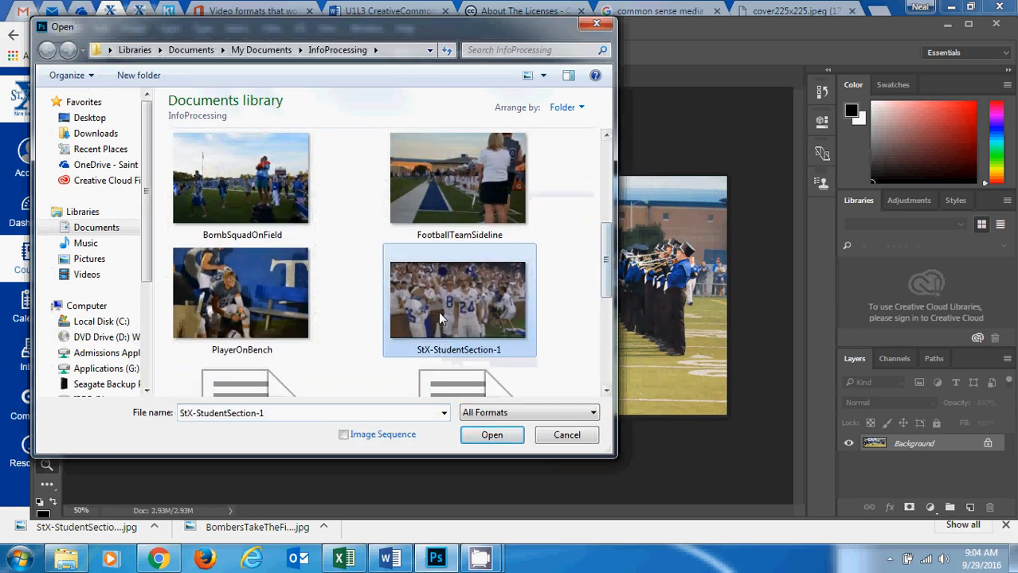
{"action": "left_click", "coordinate": [482, 443]}
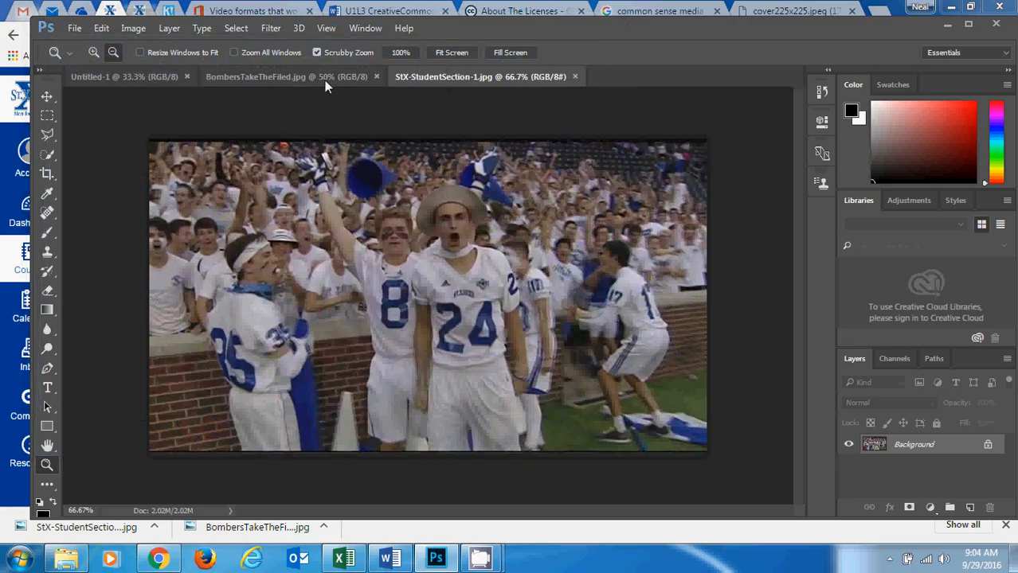
Bring the BombersTakeTheFiled.jpg document to the front and zoom in to 66.7% on the band members beside the field.
{"action": "left_click", "coordinate": [297, 79]}
{"action": "left_click", "coordinate": [452, 73]}
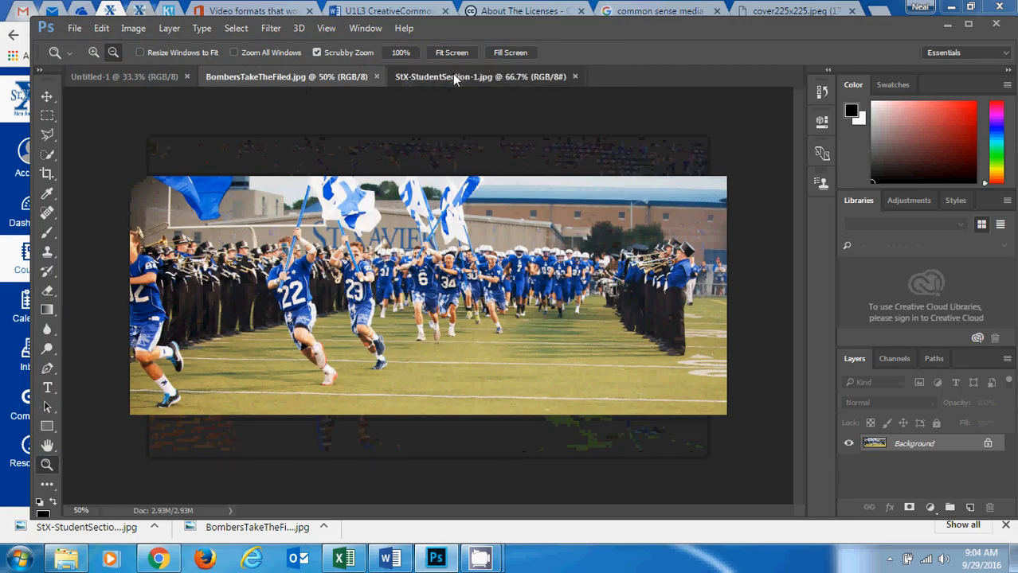
{"action": "left_click", "coordinate": [306, 76]}
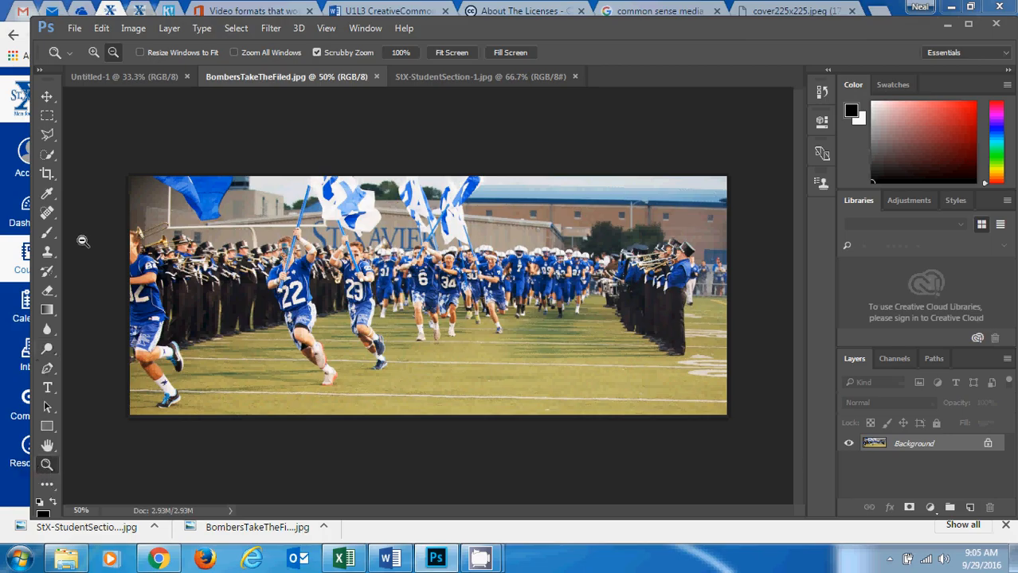
{"action": "left_click", "coordinate": [93, 53]}
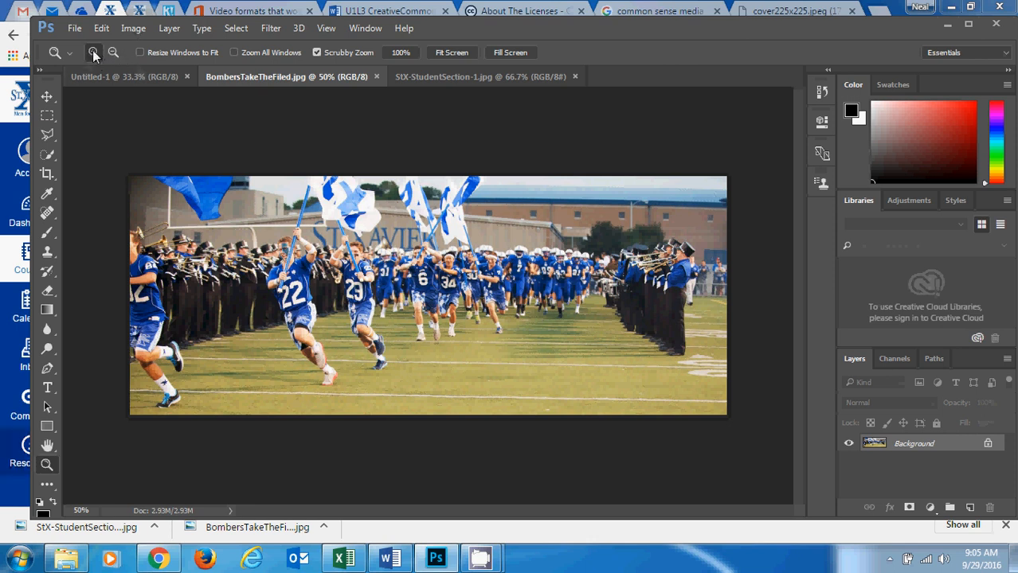
{"action": "left_click", "coordinate": [652, 289]}
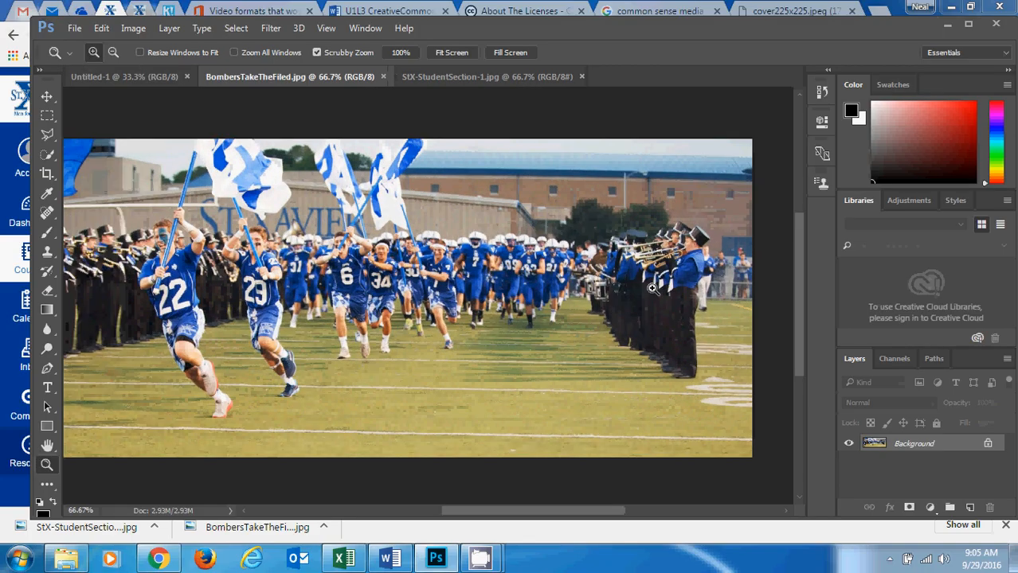
Zoom to 100% on the band members beside the field and choose the Polygonal Lasso tool.
{"action": "left_click", "coordinate": [652, 288]}
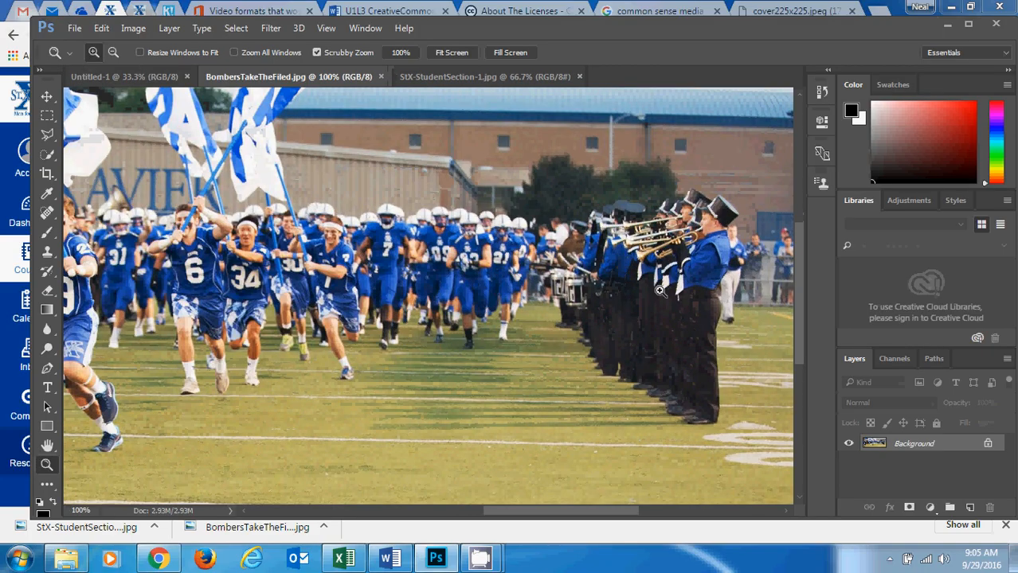
{"action": "left_click", "coordinate": [660, 290]}
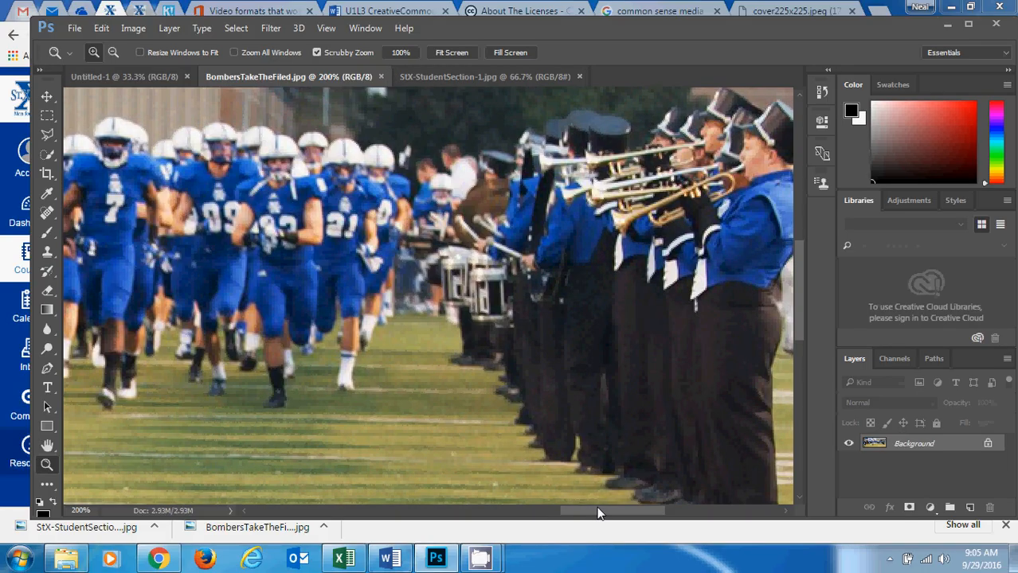
{"action": "left_click_drag", "start_coordinate": [599, 514], "coordinate": [629, 516]}
{"action": "mouse_move", "coordinate": [798, 297]}
{"action": "left_mouse_down"}
{"action": "mouse_move", "coordinate": [796, 287]}
{"action": "mouse_move", "coordinate": [796, 314]}
{"action": "left_mouse_up"}
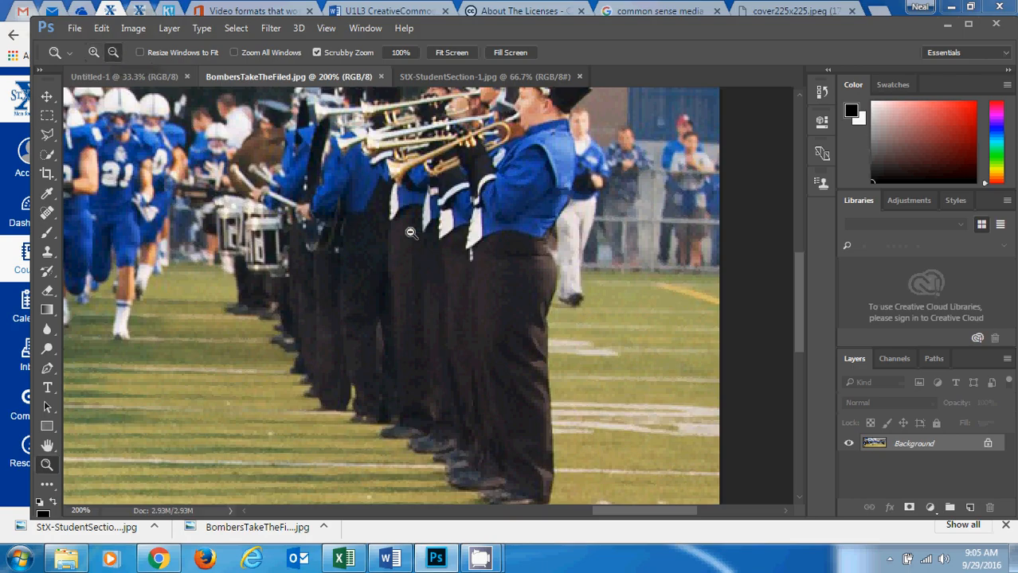
{"action": "left_click", "coordinate": [449, 263]}
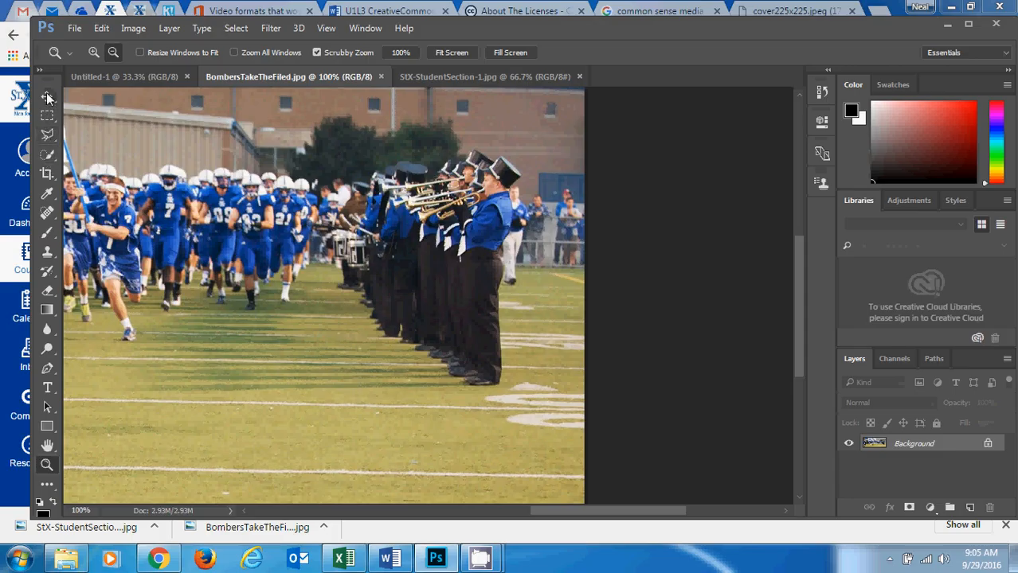
{"action": "left_click", "coordinate": [52, 142]}
{"action": "right_click", "coordinate": [53, 142]}
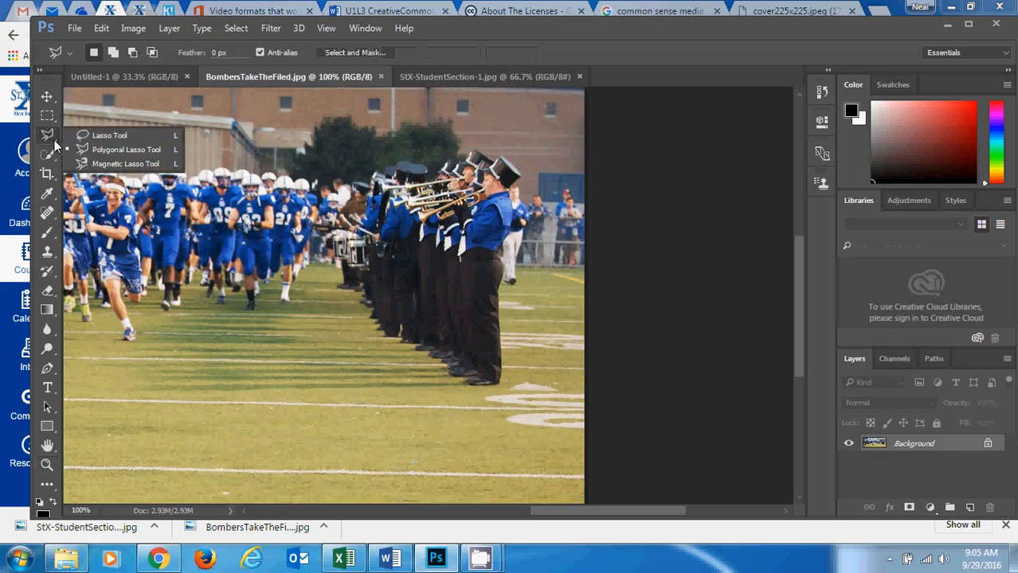
{"action": "left_click", "coordinate": [53, 141]}
{"action": "right_click", "coordinate": [52, 141]}
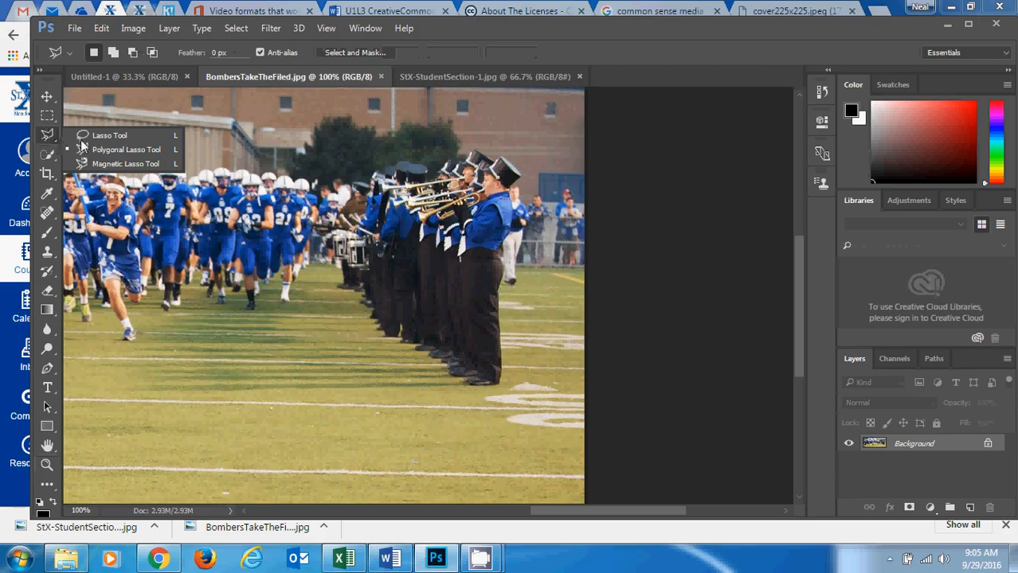
{"action": "left_click", "coordinate": [134, 149]}
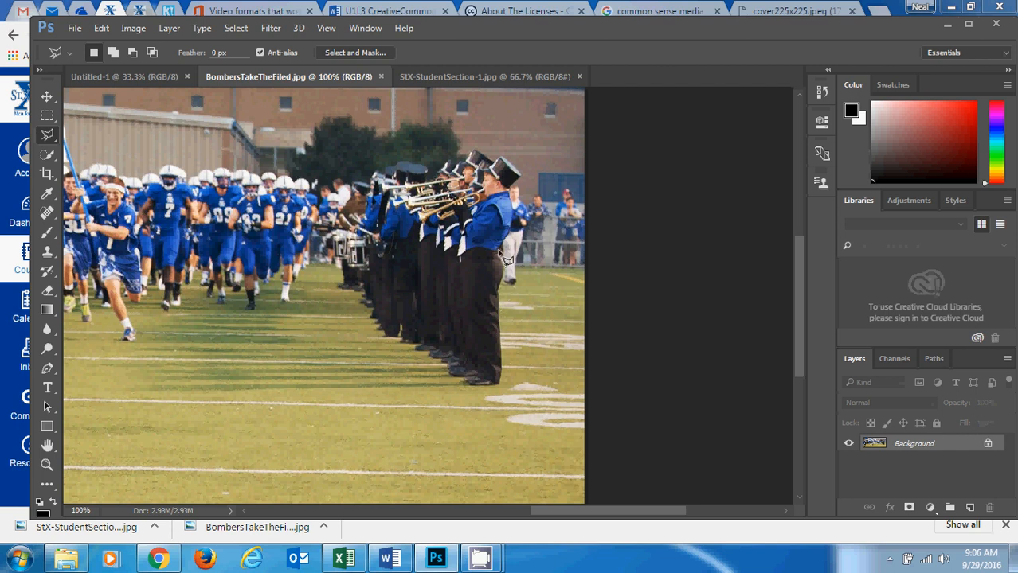
Try to outline the row of band members with the Polygonal Lasso, starting at the nearest musician's shoes.
{"action": "left_click", "coordinate": [500, 381]}
{"action": "left_click", "coordinate": [503, 370]}
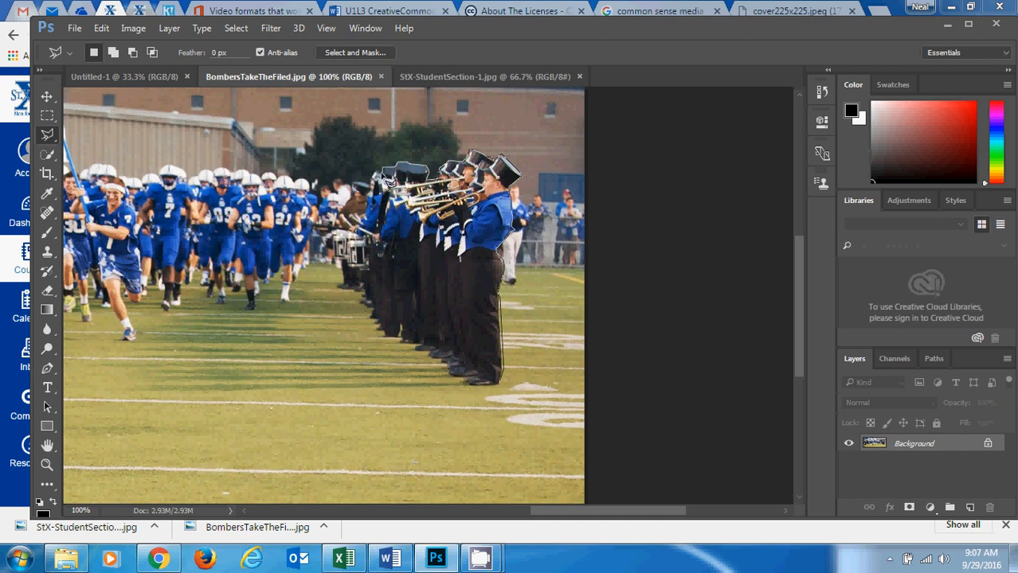
{"action": "left_click", "coordinate": [374, 175]}
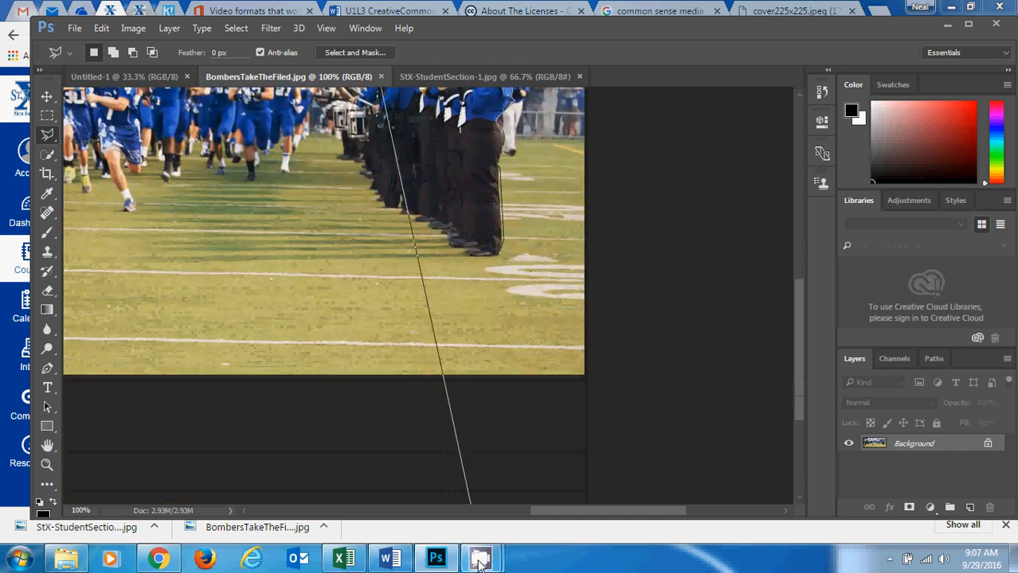
{"action": "left_click", "coordinate": [481, 559]}
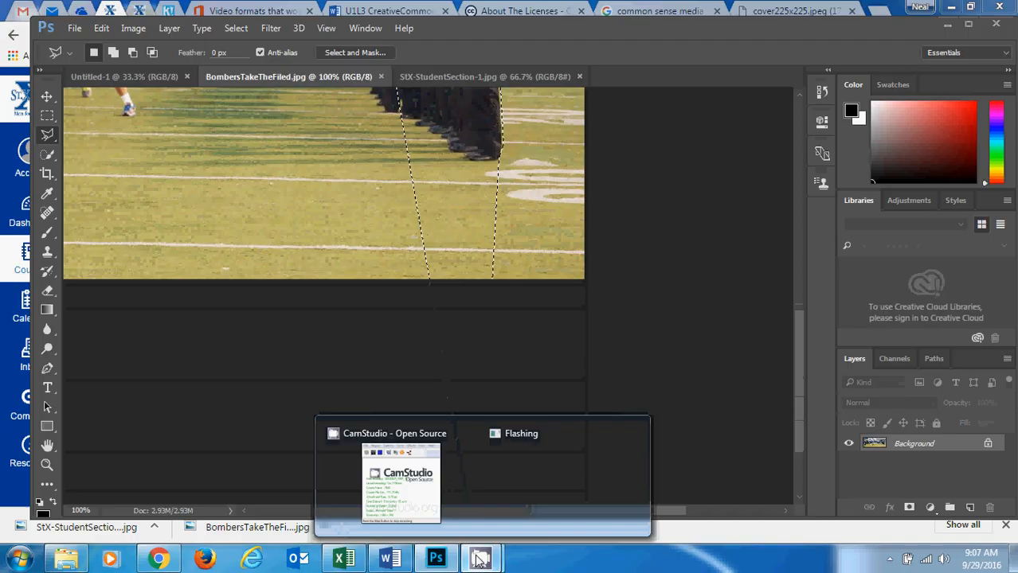
{"action": "left_click", "coordinate": [438, 505]}
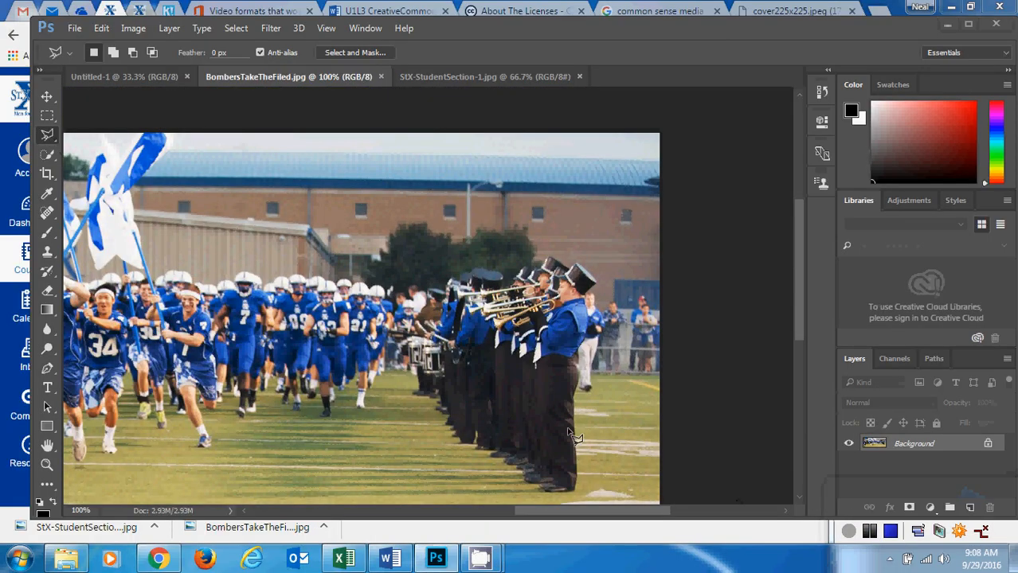
{"action": "left_click", "coordinate": [572, 394]}
{"action": "left_click", "coordinate": [530, 371]}
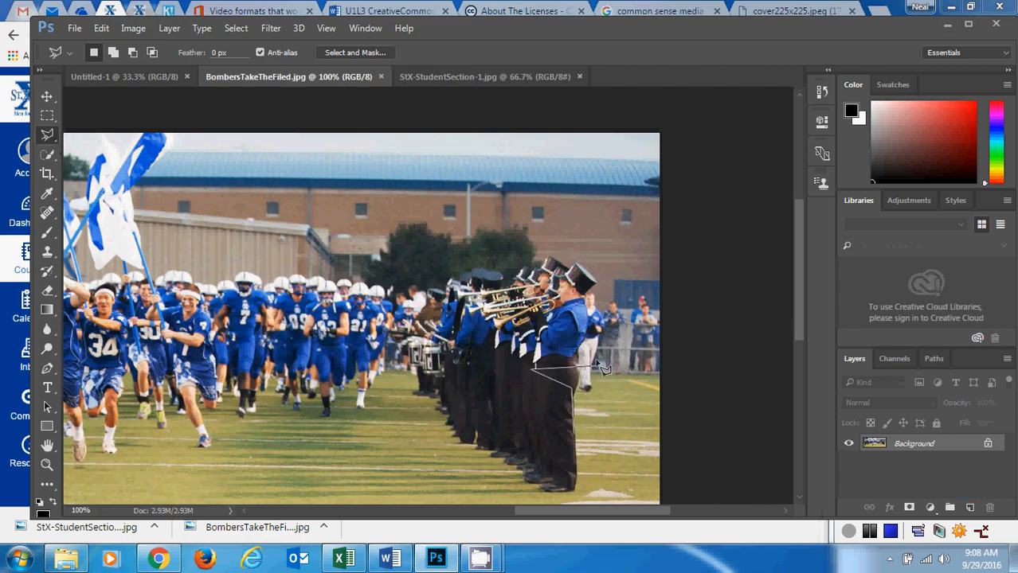
{"action": "key", "text": "Escape"}
{"action": "left_click", "coordinate": [577, 471]}
{"action": "left_click", "coordinate": [597, 406]}
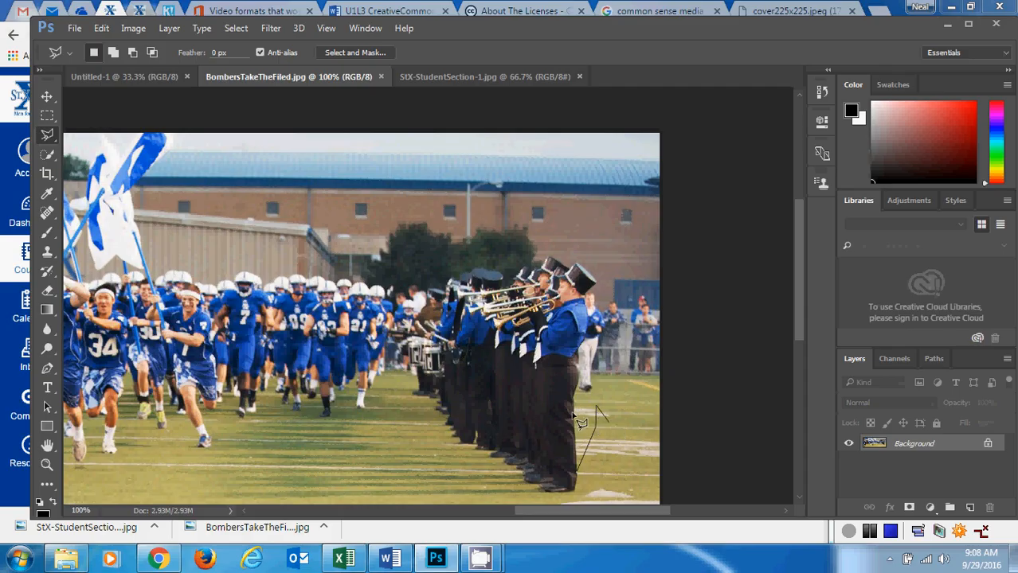
{"action": "key", "text": "Escape"}
Try to trace the nearest band member's outline with the Polygonal Lasso at 200% zoom, starting at the heel.
{"action": "left_click", "coordinate": [47, 467]}
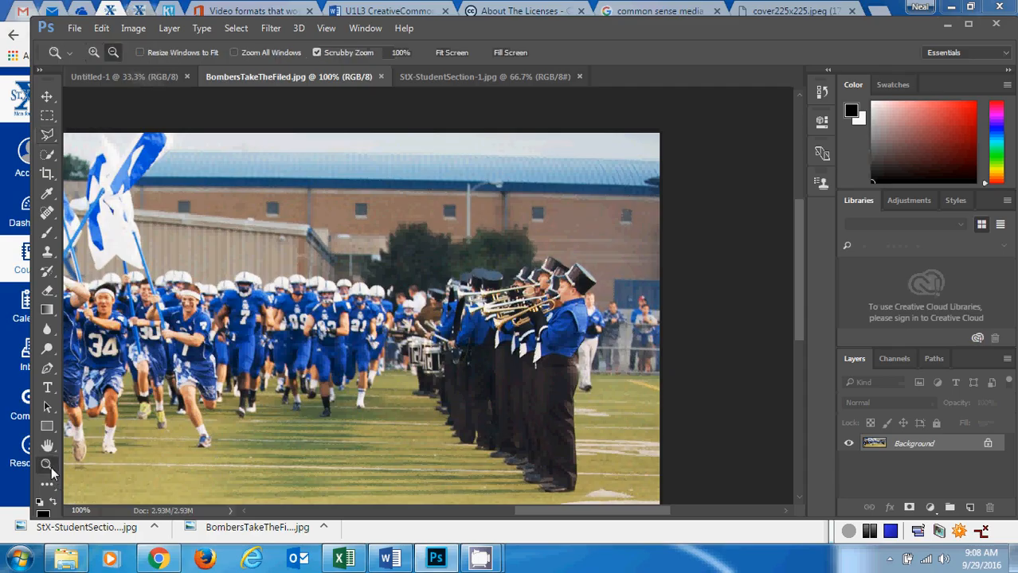
{"action": "left_click", "coordinate": [93, 52]}
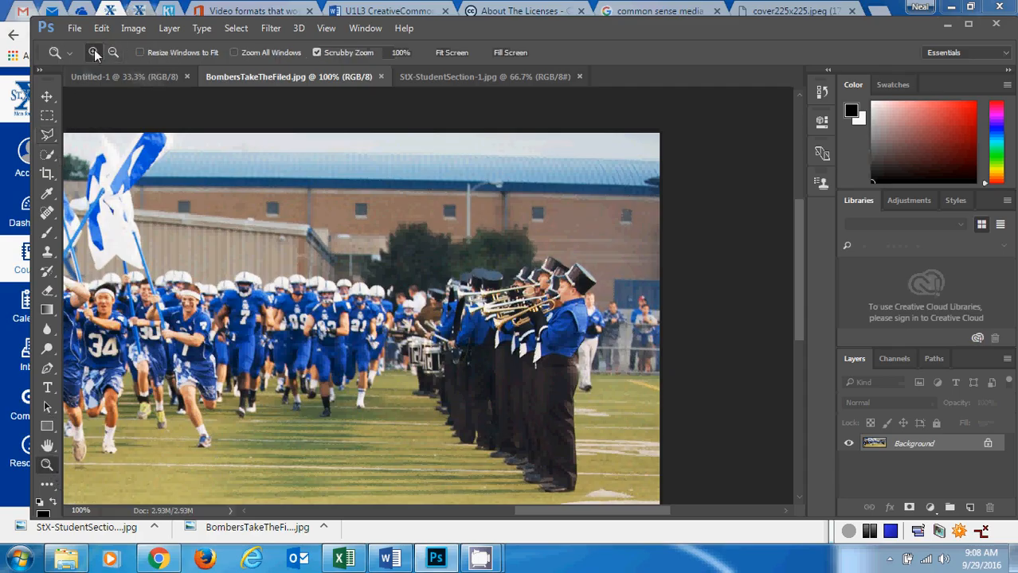
{"action": "left_click", "coordinate": [563, 386]}
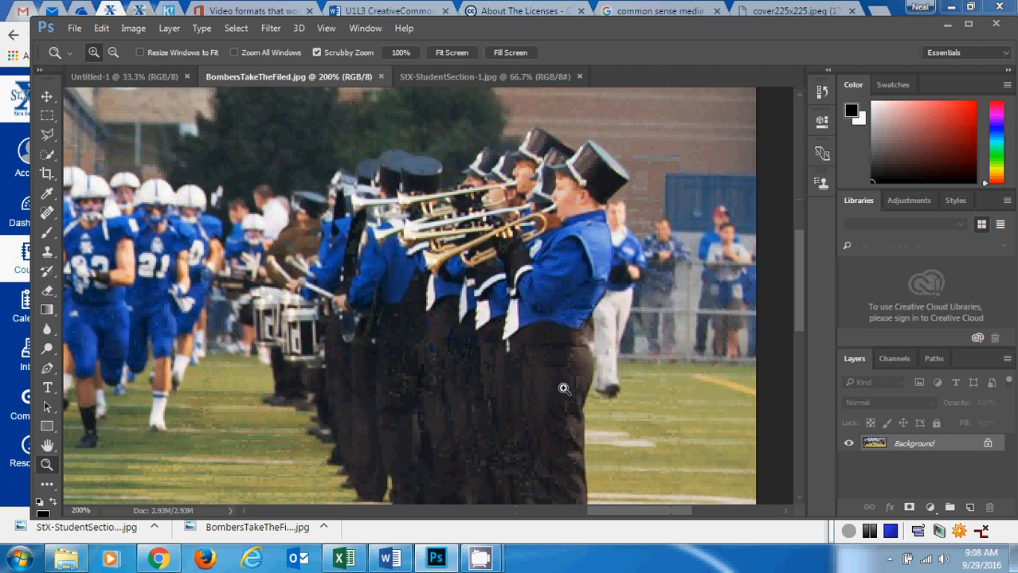
{"action": "left_click_drag", "start_coordinate": [797, 297], "coordinate": [802, 329]}
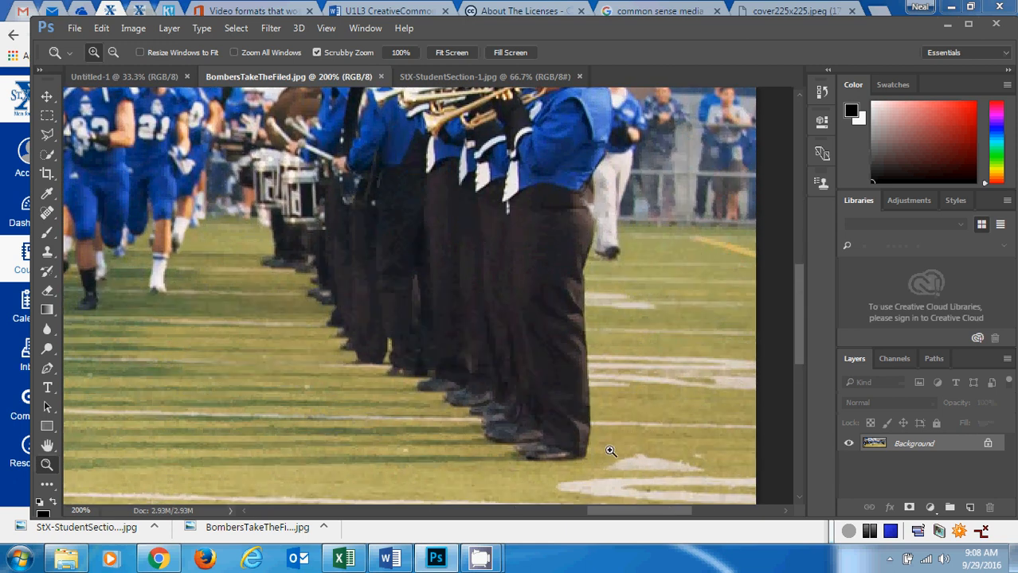
{"action": "left_click", "coordinate": [45, 137]}
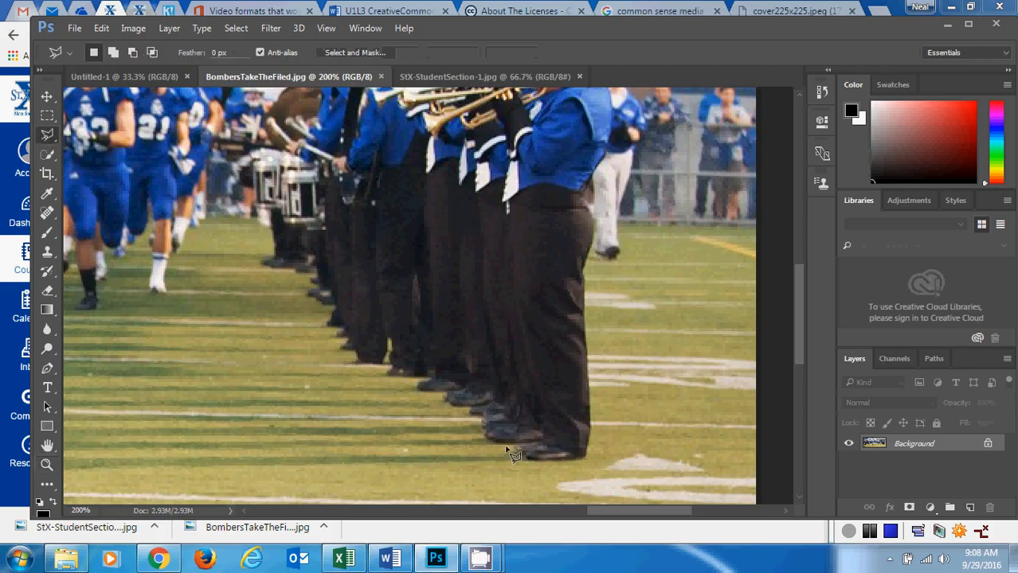
{"action": "left_click", "coordinate": [587, 456]}
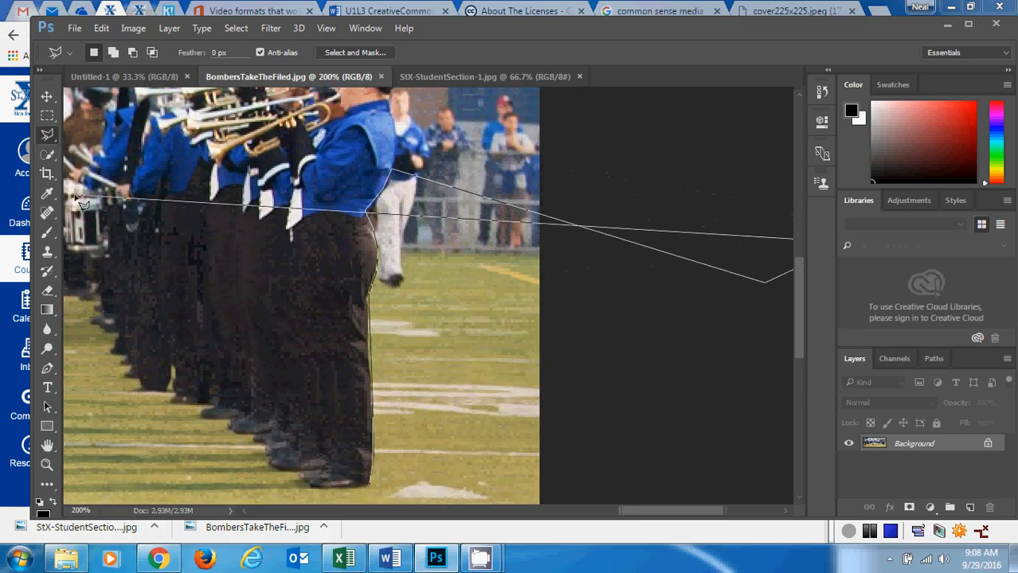
{"action": "key", "text": "Escape"}
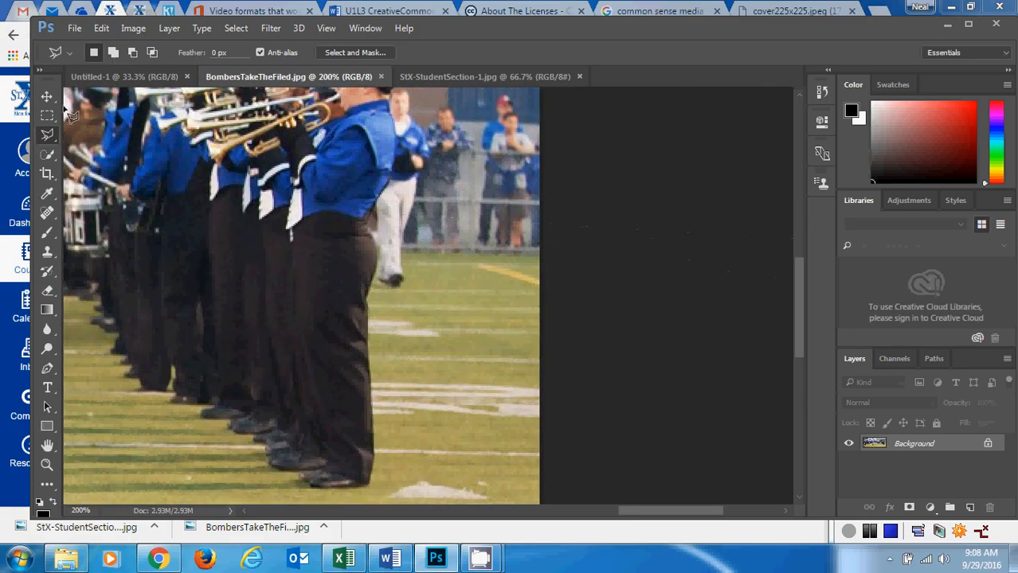
Zoom back out to 100% and select the whole row of band members, including the drums, with the Polygonal Lasso.
{"action": "left_click", "coordinate": [48, 465]}
{"action": "left_click", "coordinate": [114, 52]}
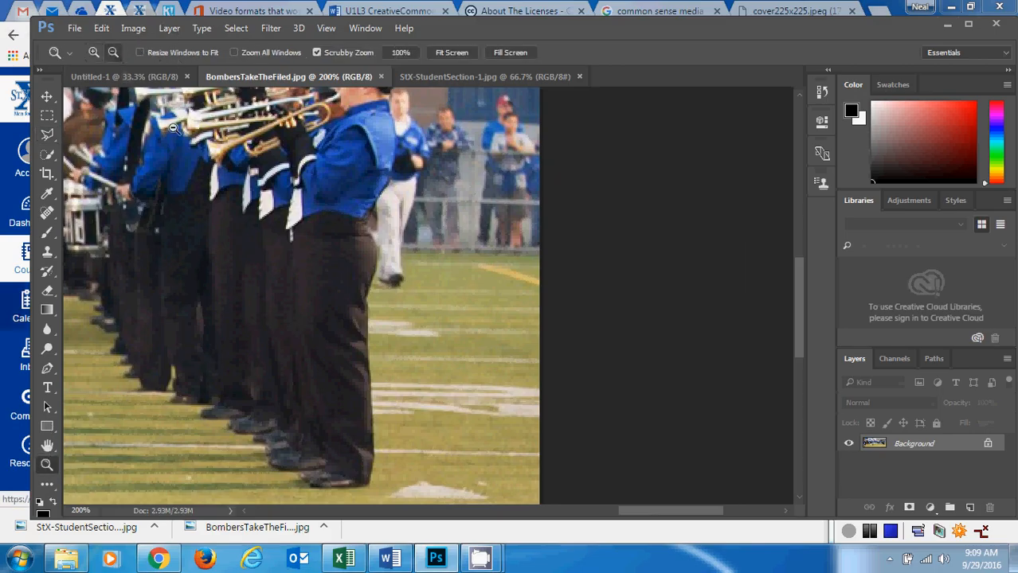
{"action": "left_click", "coordinate": [254, 220]}
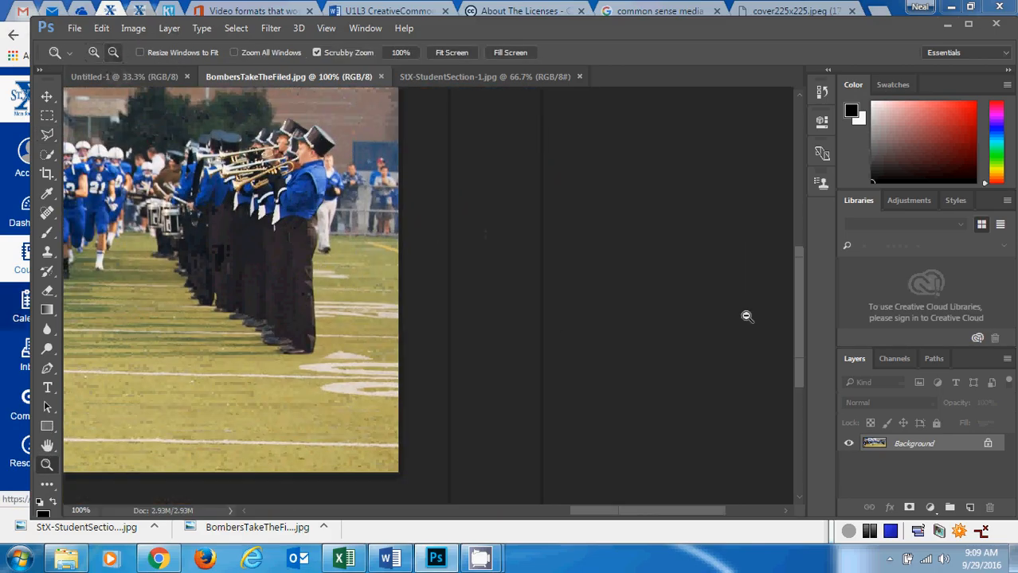
{"action": "left_click_drag", "start_coordinate": [671, 517], "coordinate": [612, 519]}
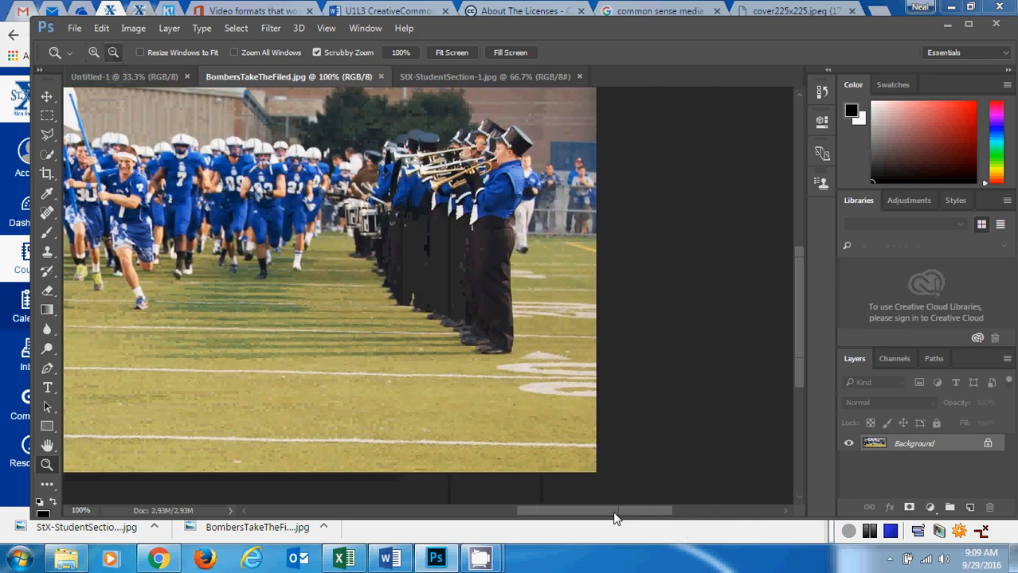
{"action": "left_click_drag", "start_coordinate": [800, 365], "coordinate": [793, 345]}
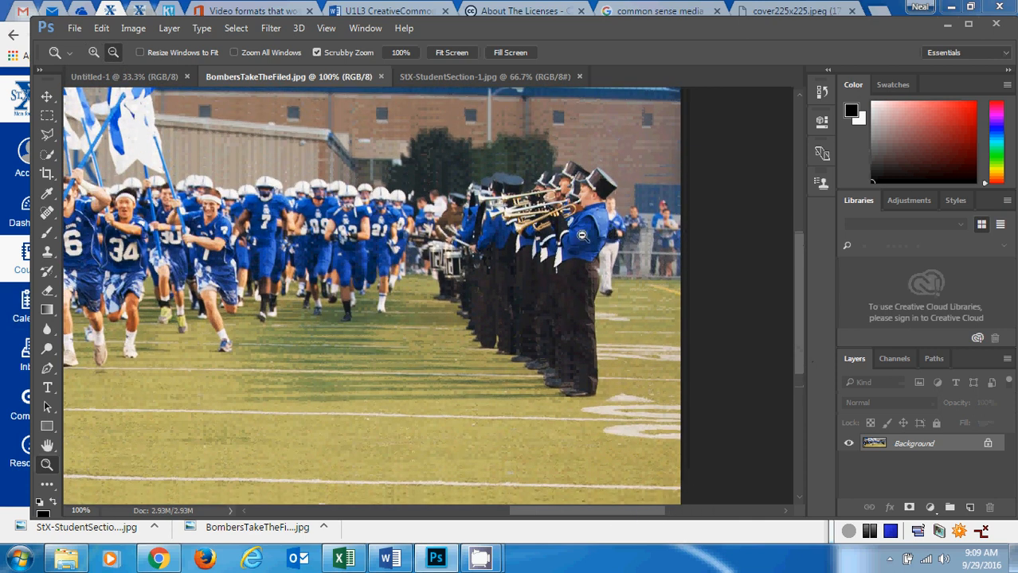
{"action": "left_click", "coordinate": [871, 540]}
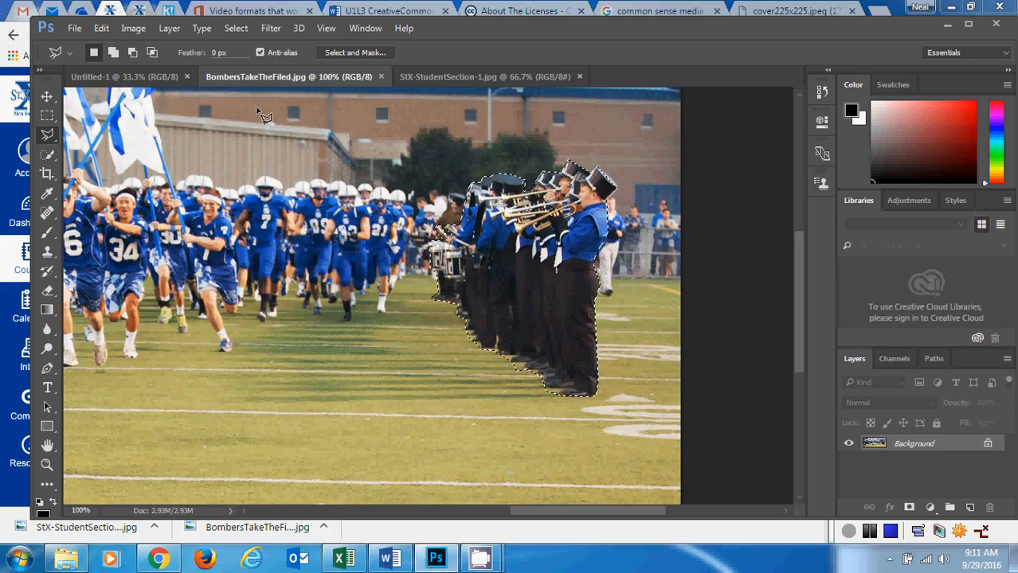
Copy the selected band members and paste them onto a new layer.
{"action": "left_click", "coordinate": [101, 28]}
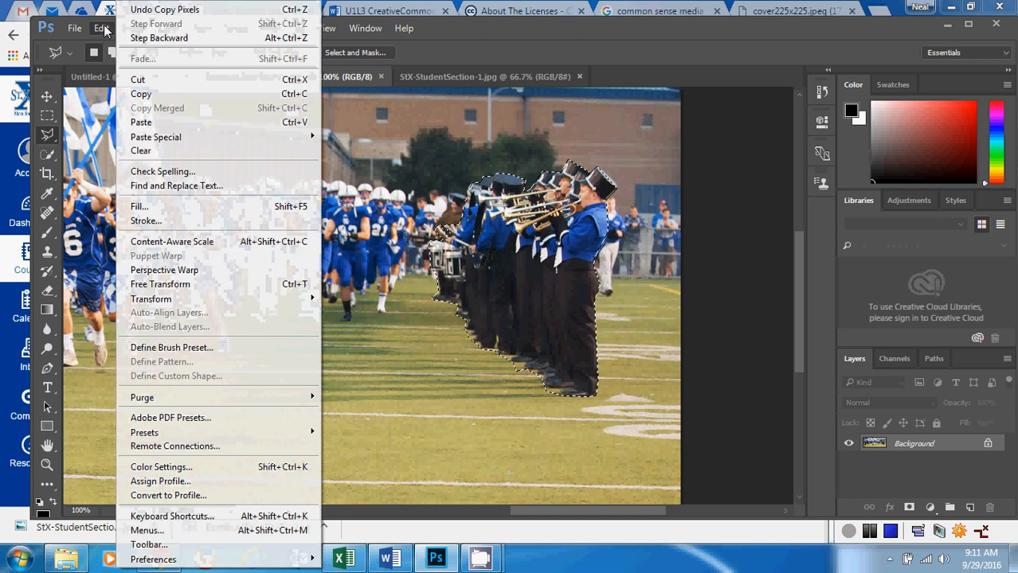
{"action": "left_click", "coordinate": [158, 97]}
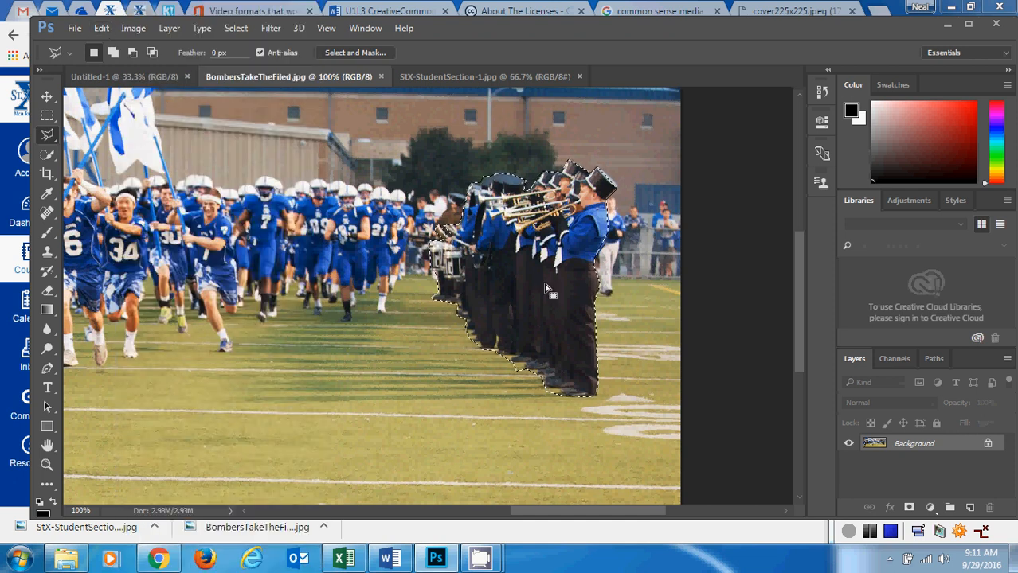
{"action": "left_click", "coordinate": [101, 29]}
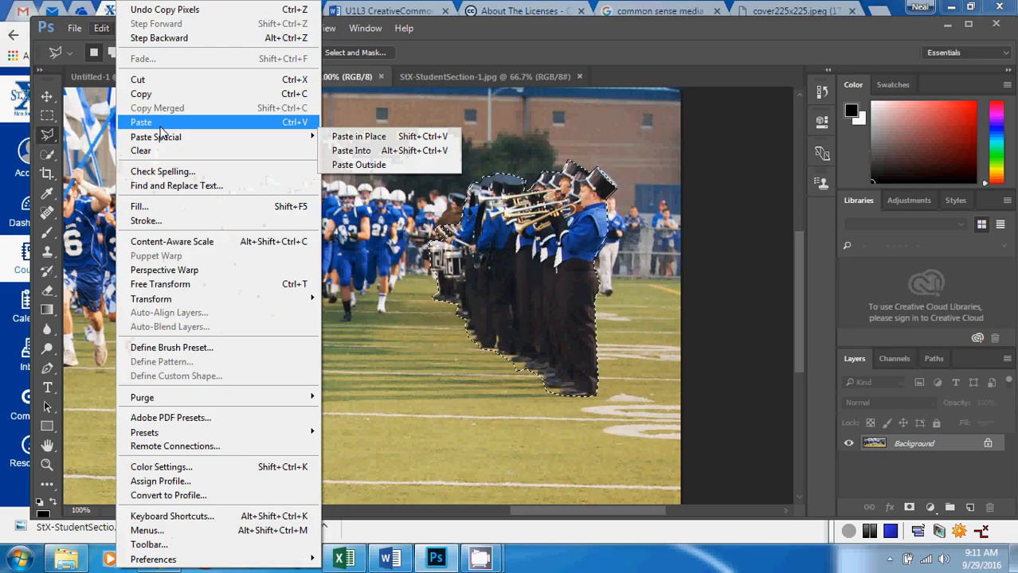
{"action": "left_click", "coordinate": [142, 122]}
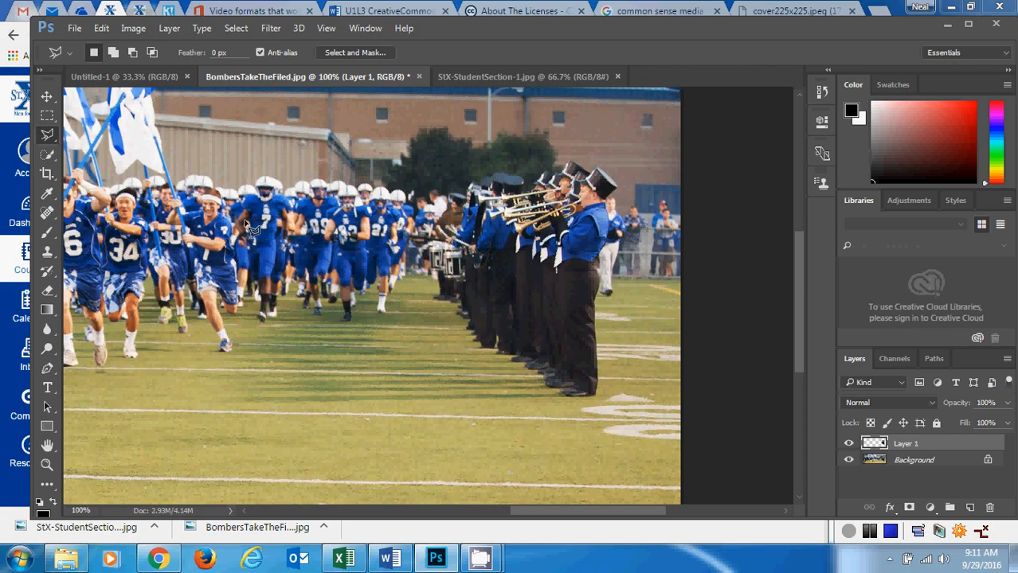
Move the pasted band members onto the open field in front of the running players.
{"action": "left_click", "coordinate": [46, 97]}
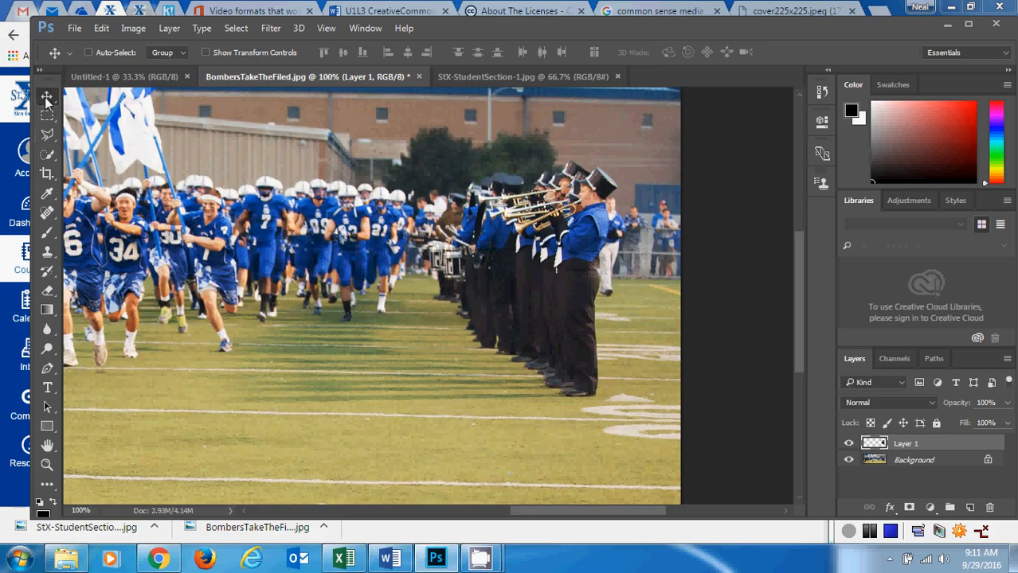
{"action": "left_click_drag", "start_coordinate": [543, 274], "coordinate": [317, 362]}
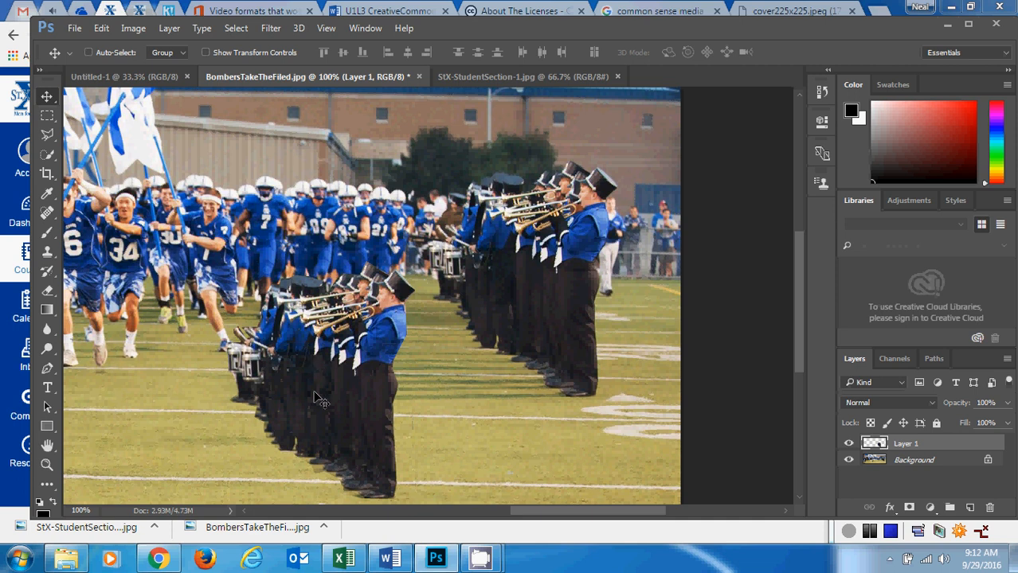
{"action": "left_click_drag", "start_coordinate": [317, 393], "coordinate": [359, 382]}
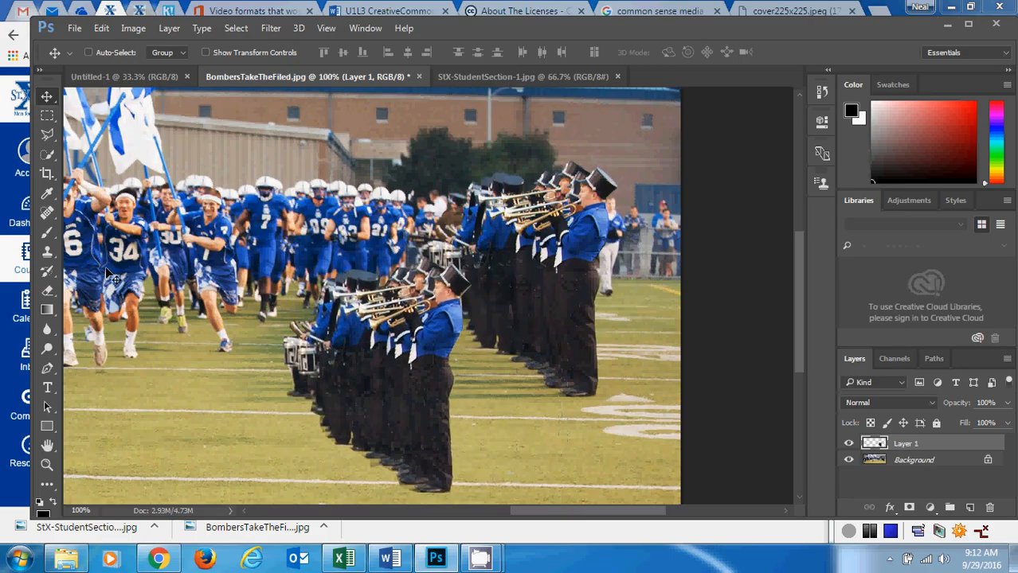
Flip the pasted band members horizontally and reposition them on the field opposite the original row.
{"action": "left_click", "coordinate": [101, 27]}
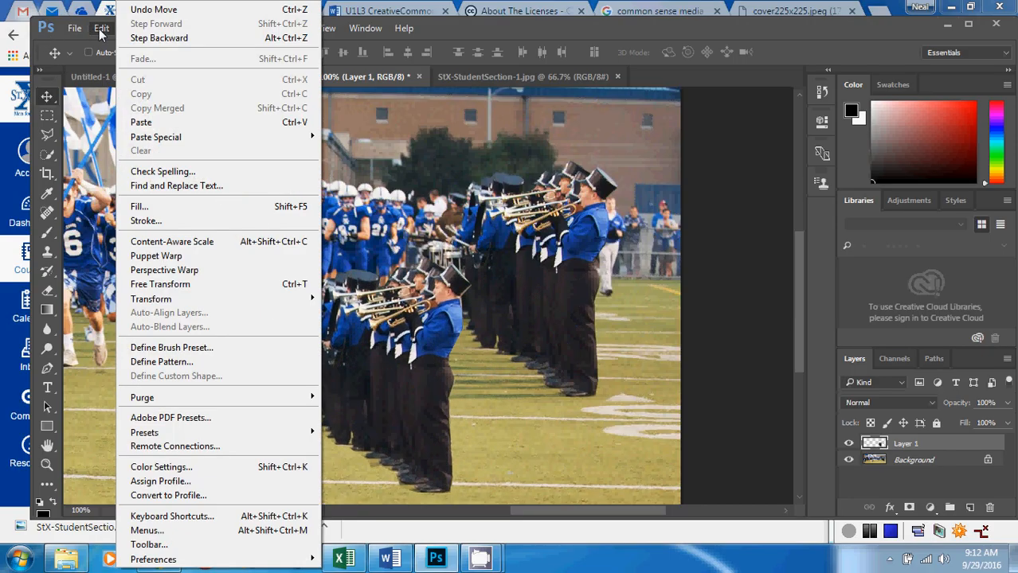
{"action": "mouse_move", "coordinate": [235, 309]}
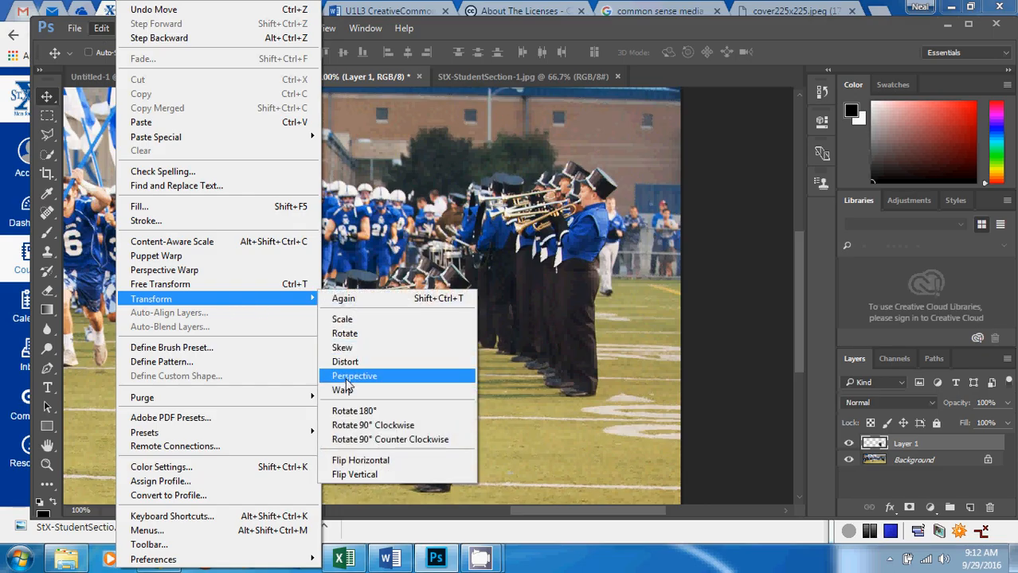
{"action": "left_click", "coordinate": [360, 460]}
{"action": "left_click_drag", "start_coordinate": [372, 380], "coordinate": [362, 312]}
Scale the pasted band members down to about 85% of their size.
{"action": "left_click", "coordinate": [101, 29]}
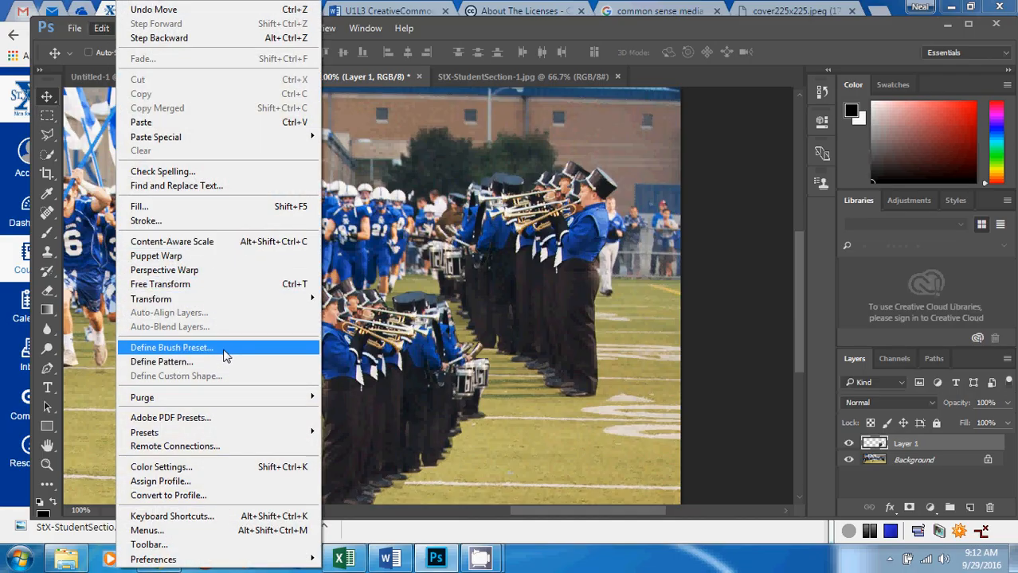
{"action": "mouse_move", "coordinate": [283, 297]}
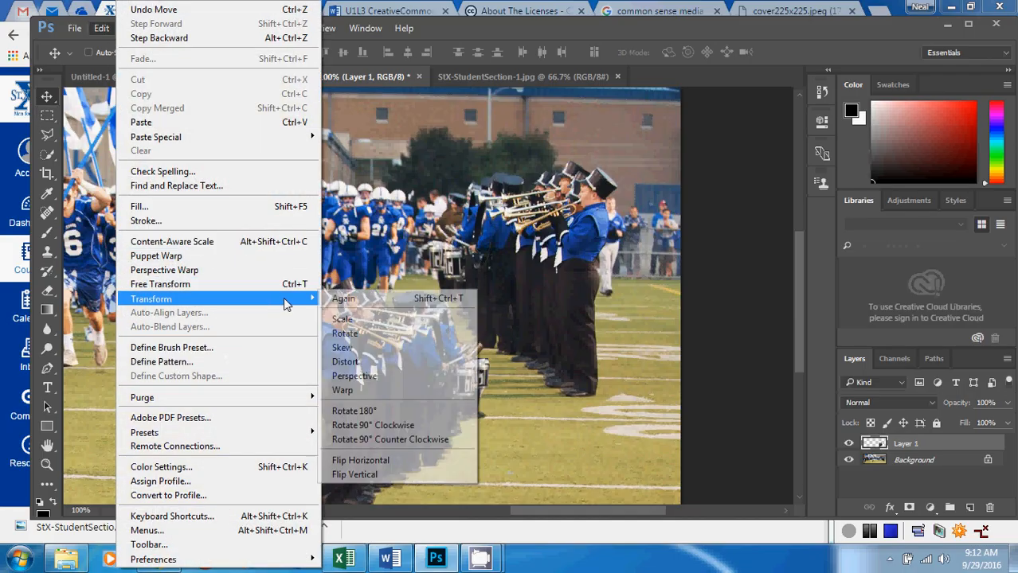
{"action": "left_click", "coordinate": [344, 321]}
{"action": "left_click_drag", "start_coordinate": [300, 278], "coordinate": [328, 314]}
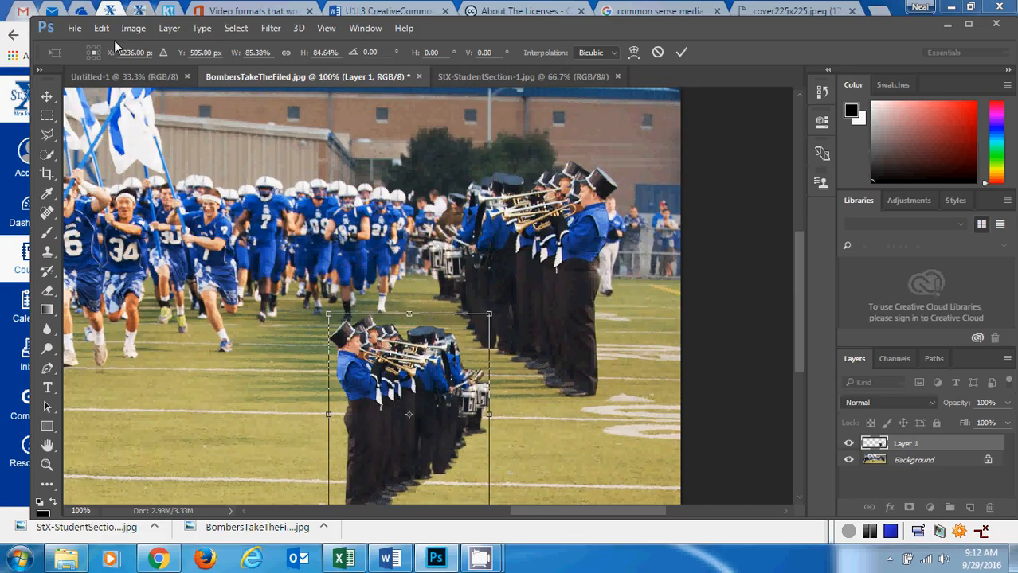
Try to undo the edits made to the pasted band members.
{"action": "key", "text": "ctrl+z"}
{"action": "key", "text": "ctrl+z"}
{"action": "key", "text": "ctrl+z"}
{"action": "key", "text": "ctrl+z"}
{"action": "key", "text": "ctrl+z"}
{"action": "key", "text": "ctrl+z"}
{"action": "key", "text": "ctrl+z"}
{"action": "key", "text": "ctrl+z"}
{"action": "left_click", "coordinate": [133, 29]}
{"action": "left_click", "coordinate": [106, 40]}
{"action": "left_click", "coordinate": [101, 32]}
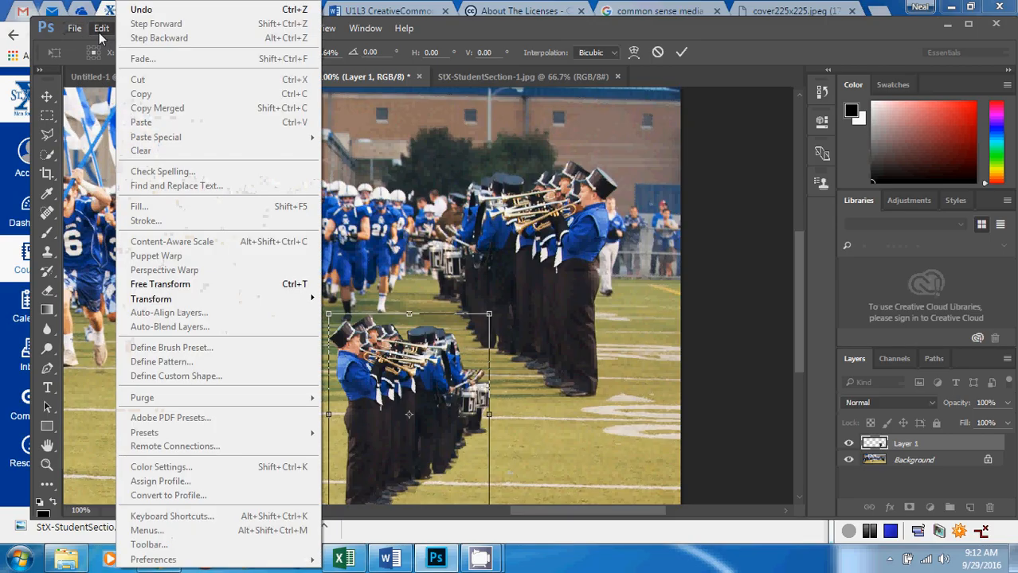
{"action": "left_click", "coordinate": [97, 30]}
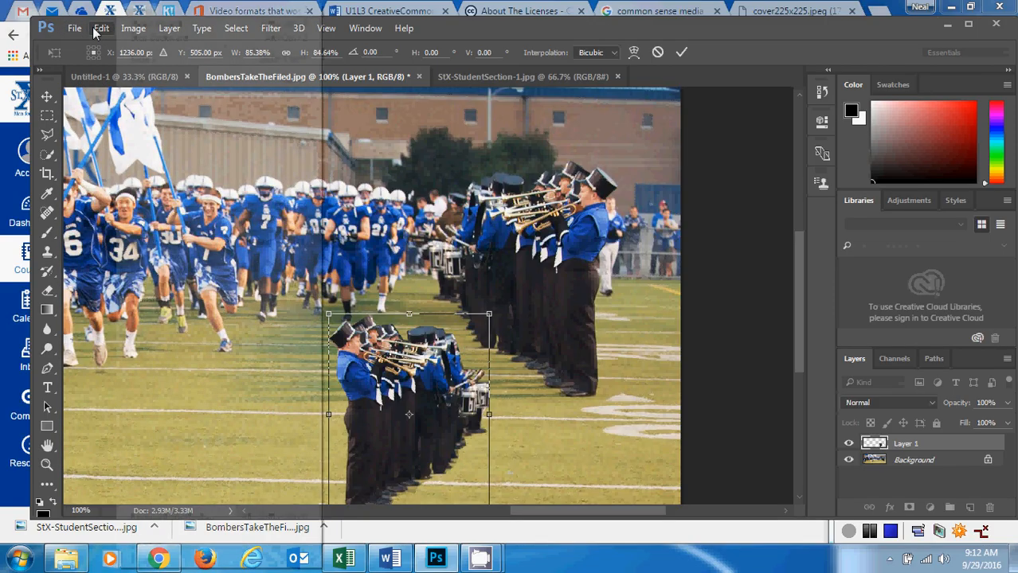
Flip the pasted band members horizontally and move them over the original row so both face the same way.
{"action": "left_click", "coordinate": [100, 29]}
{"action": "mouse_move", "coordinate": [264, 299]}
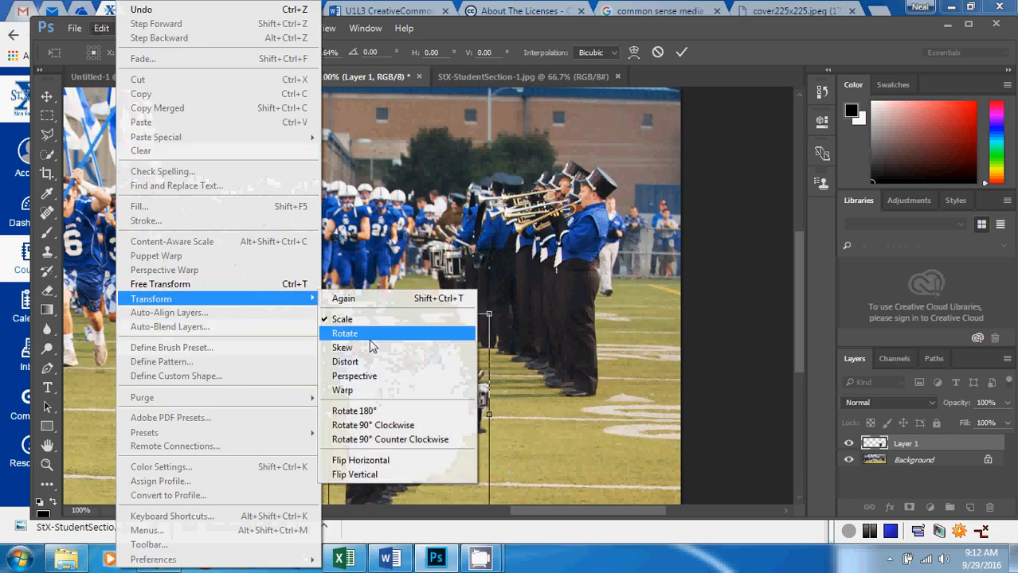
{"action": "left_click", "coordinate": [396, 463]}
{"action": "left_click_drag", "start_coordinate": [407, 422], "coordinate": [490, 358]}
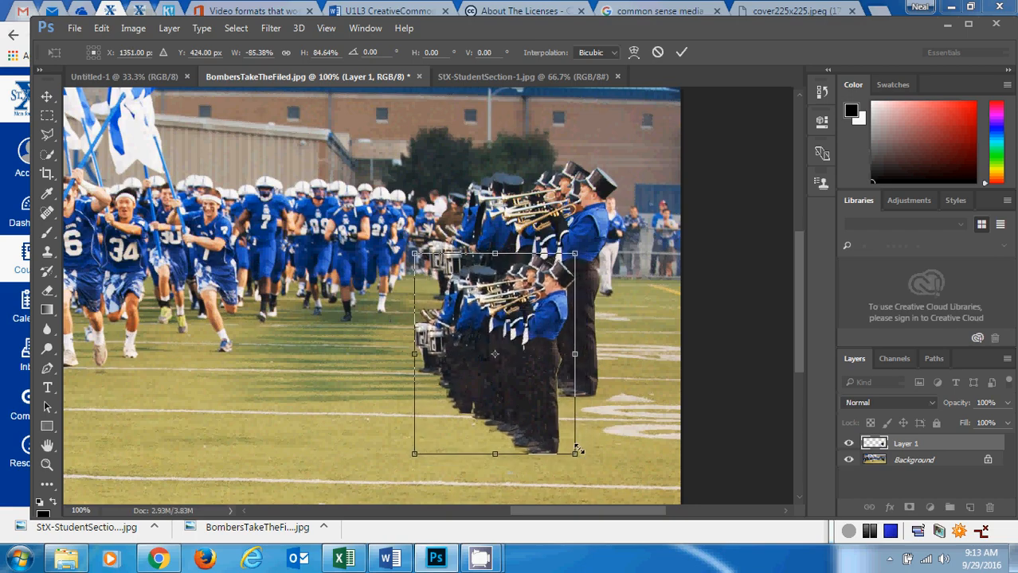
Enlarge the pasted band members to about 110%, line them up in front of the original row and apply the transformation.
{"action": "left_click_drag", "start_coordinate": [574, 455], "coordinate": [619, 502]}
{"action": "left_click_drag", "start_coordinate": [501, 368], "coordinate": [484, 358]}
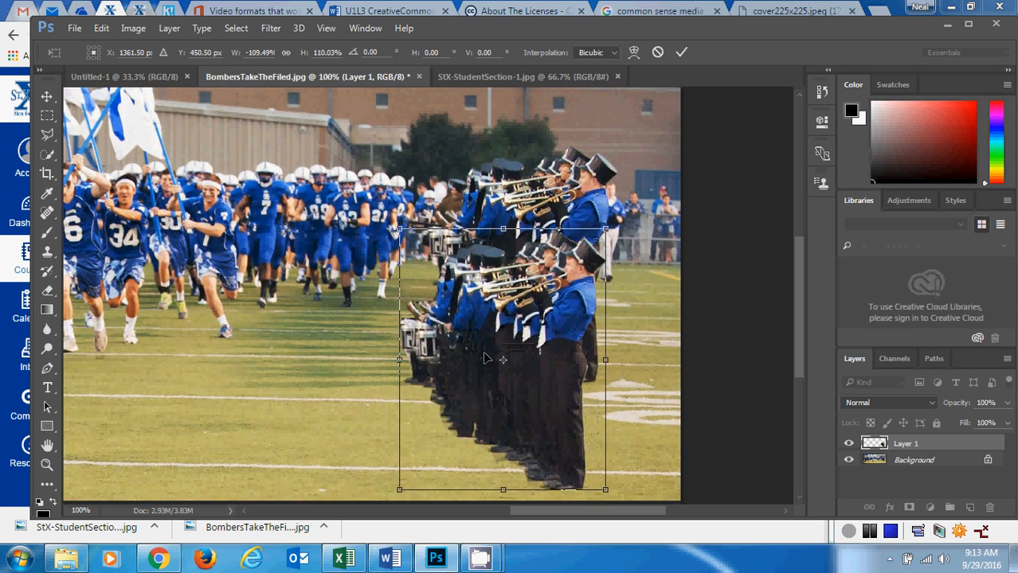
{"action": "left_click", "coordinate": [46, 97]}
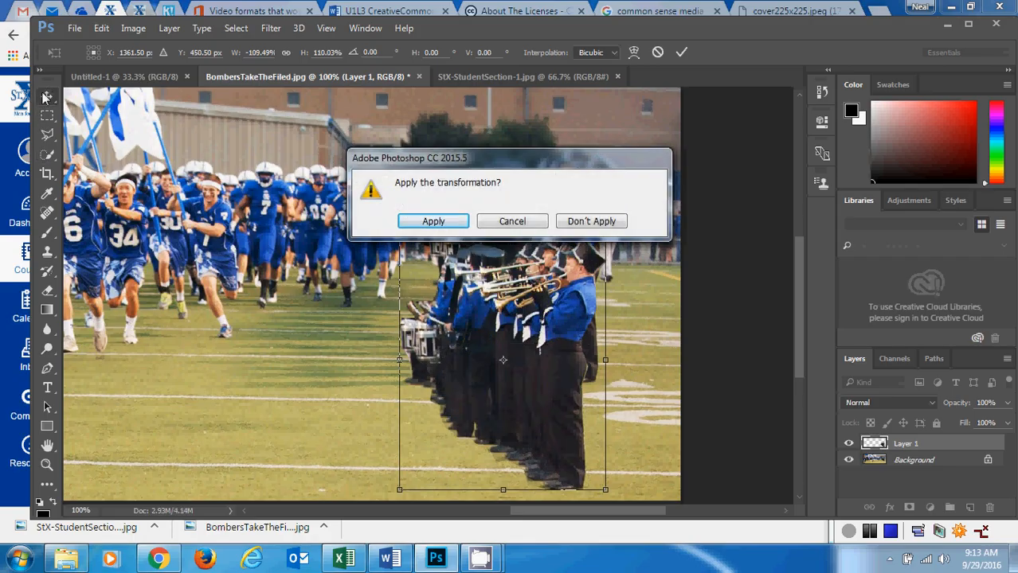
{"action": "left_click", "coordinate": [430, 222]}
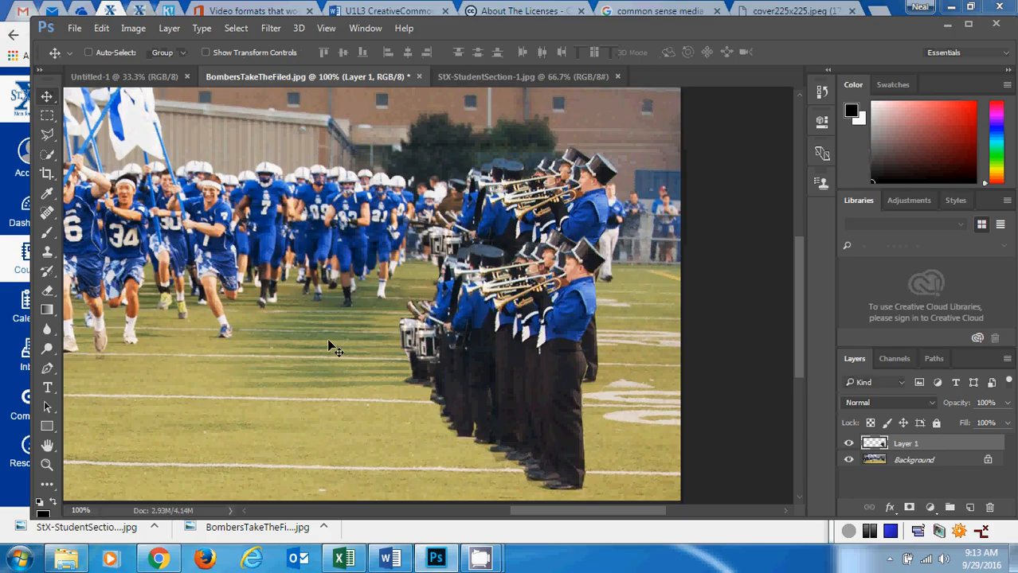
Clone grass over the lower foot of the running player number 22 with the Clone Stamp tool.
{"action": "left_click_drag", "start_coordinate": [606, 507], "coordinate": [574, 514]}
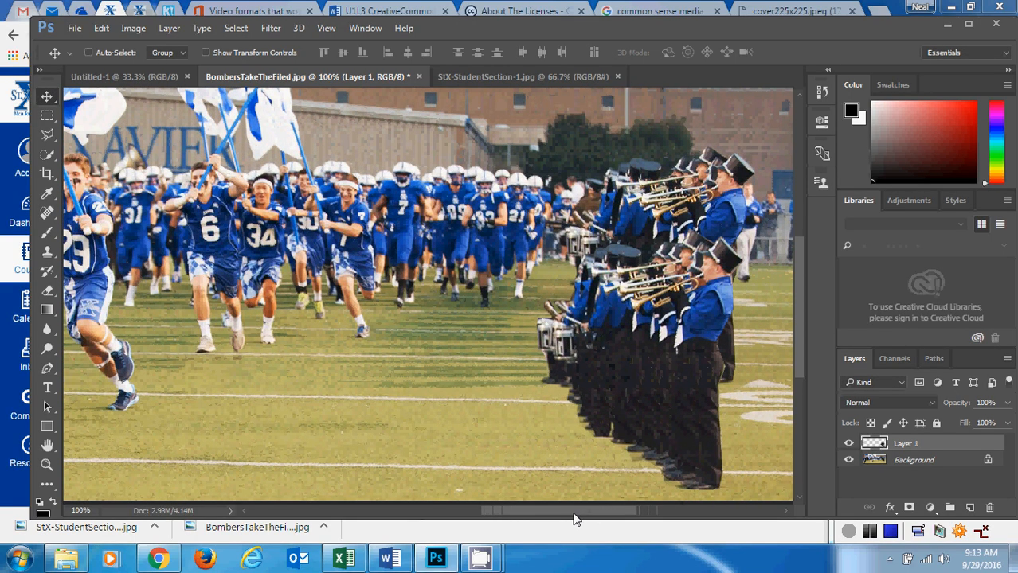
{"action": "left_click_drag", "start_coordinate": [798, 349], "coordinate": [795, 348]}
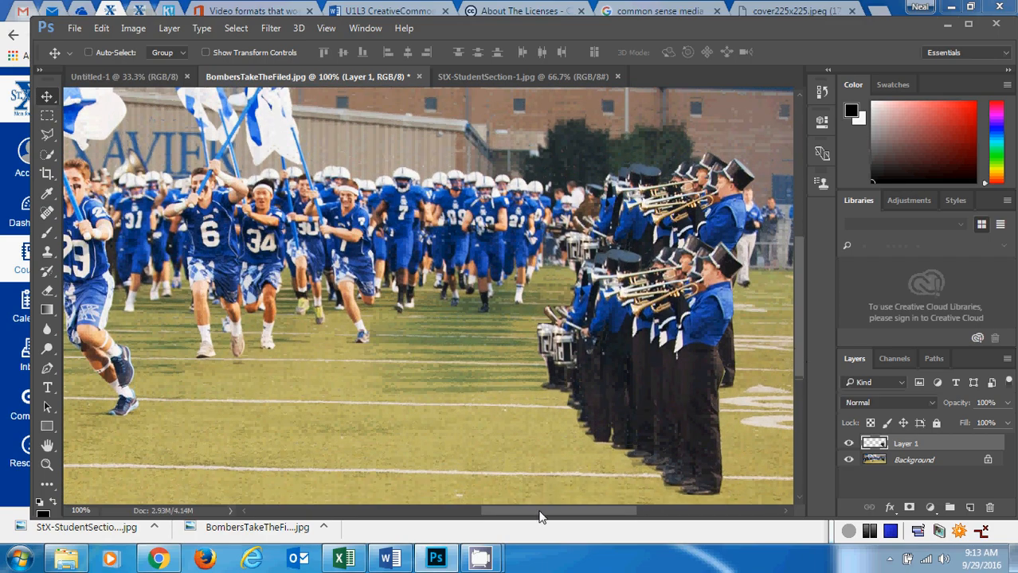
{"action": "left_click_drag", "start_coordinate": [539, 517], "coordinate": [464, 517]}
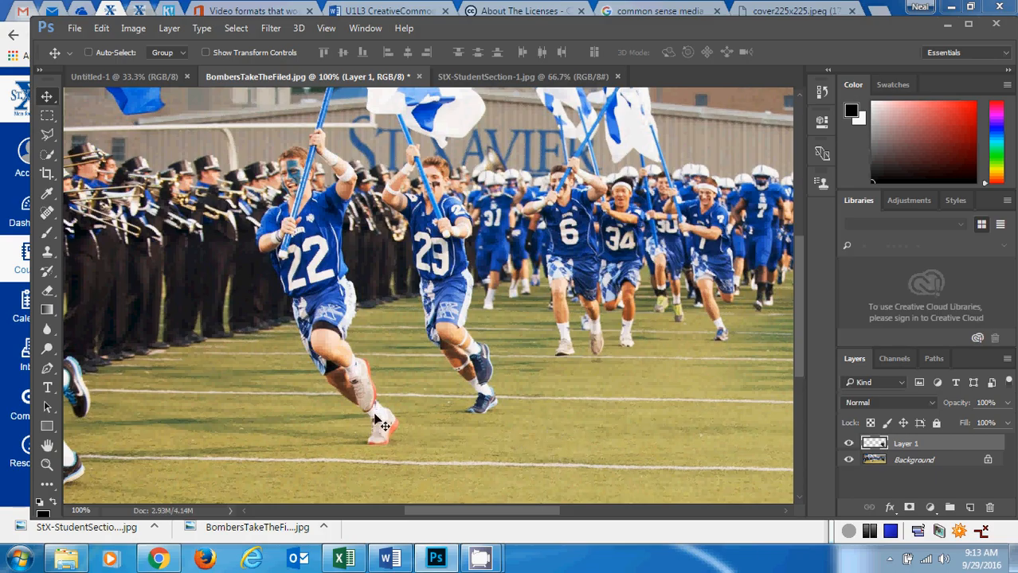
{"action": "left_click", "coordinate": [868, 532]}
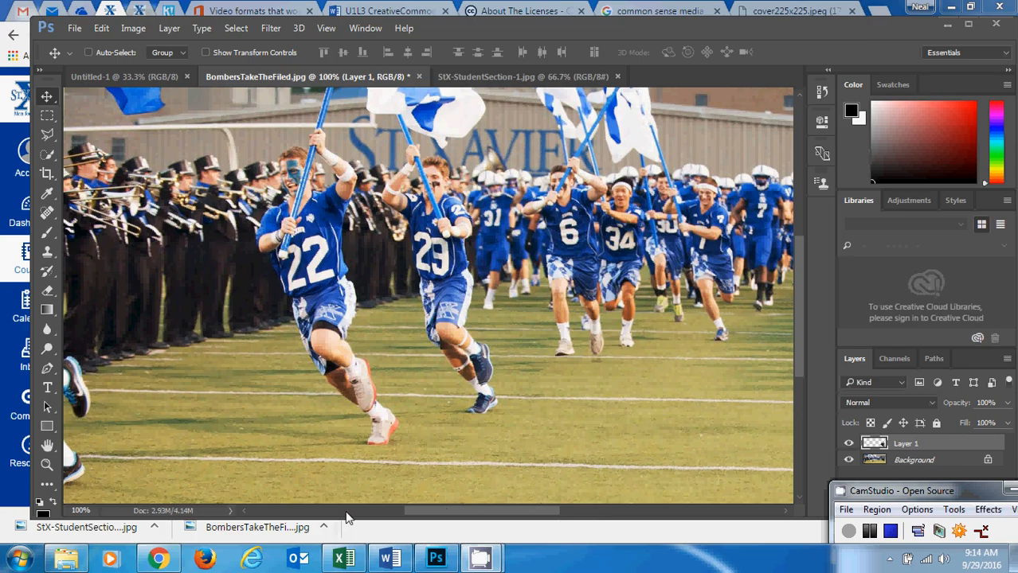
{"action": "left_click", "coordinate": [438, 29]}
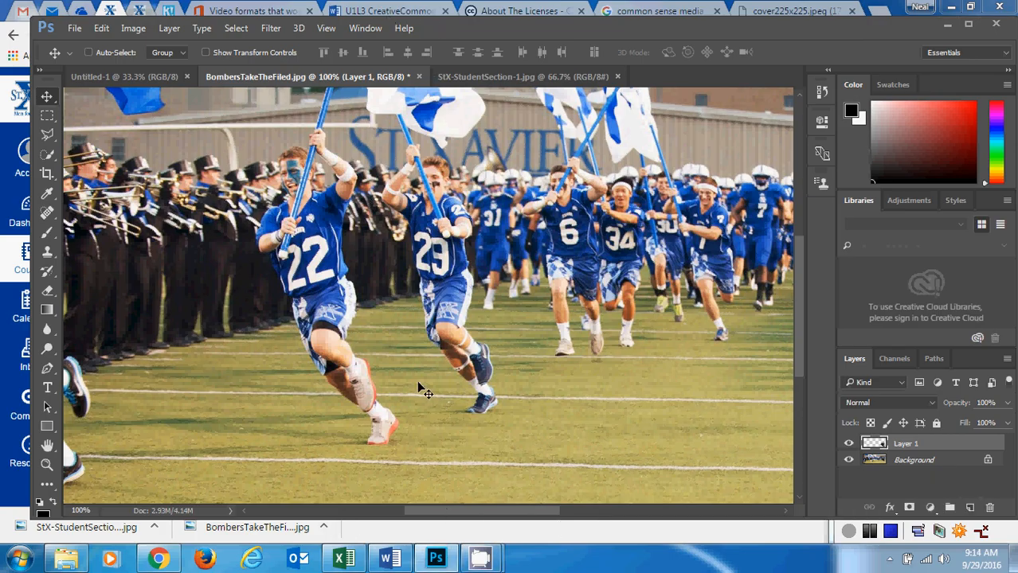
{"action": "left_click", "coordinate": [56, 258]}
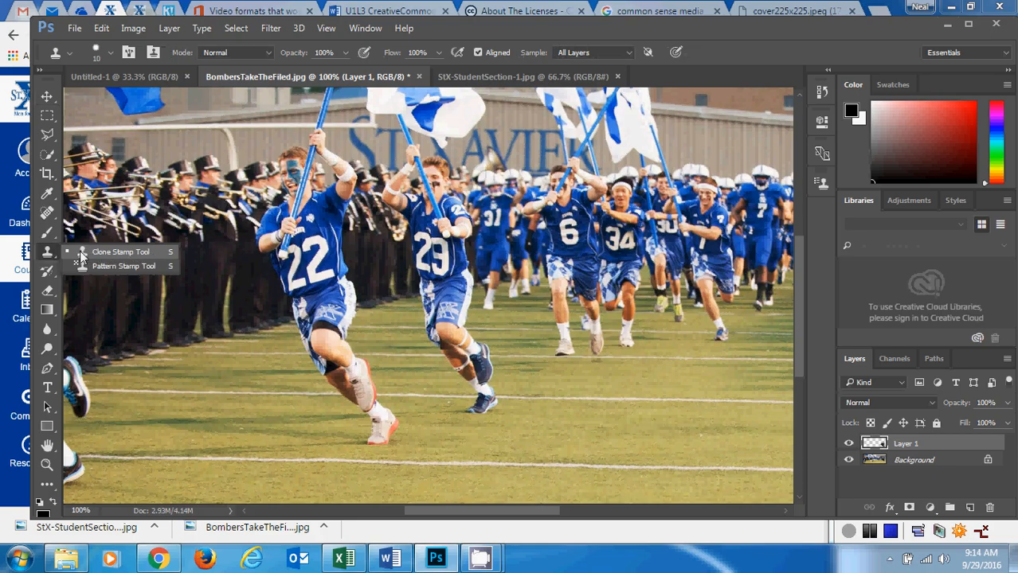
{"action": "left_click", "coordinate": [124, 252]}
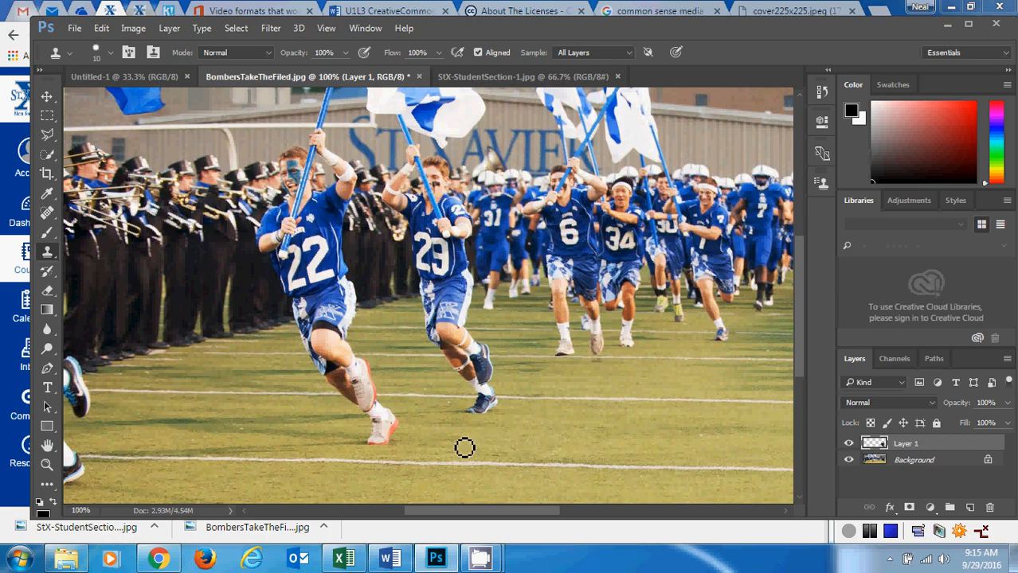
{"action": "mouse_move", "coordinate": [399, 451]}
{"action": "left_mouse_down"}
{"action": "mouse_move", "coordinate": [368, 448]}
{"action": "mouse_move", "coordinate": [391, 450]}
{"action": "mouse_move", "coordinate": [370, 449]}
{"action": "mouse_move", "coordinate": [391, 448]}
{"action": "mouse_move", "coordinate": [376, 443]}
{"action": "mouse_move", "coordinate": [395, 440]}
{"action": "mouse_move", "coordinate": [372, 444]}
{"action": "mouse_move", "coordinate": [405, 432]}
{"action": "mouse_move", "coordinate": [381, 434]}
{"action": "mouse_move", "coordinate": [397, 429]}
{"action": "mouse_move", "coordinate": [384, 426]}
{"action": "mouse_move", "coordinate": [407, 429]}
{"action": "mouse_move", "coordinate": [321, 422]}
{"action": "mouse_move", "coordinate": [348, 423]}
{"action": "mouse_move", "coordinate": [355, 394]}
{"action": "mouse_move", "coordinate": [343, 398]}
{"action": "mouse_move", "coordinate": [351, 405]}
{"action": "mouse_move", "coordinate": [341, 421]}
{"action": "mouse_move", "coordinate": [357, 432]}
{"action": "mouse_move", "coordinate": [389, 422]}
{"action": "left_mouse_up"}
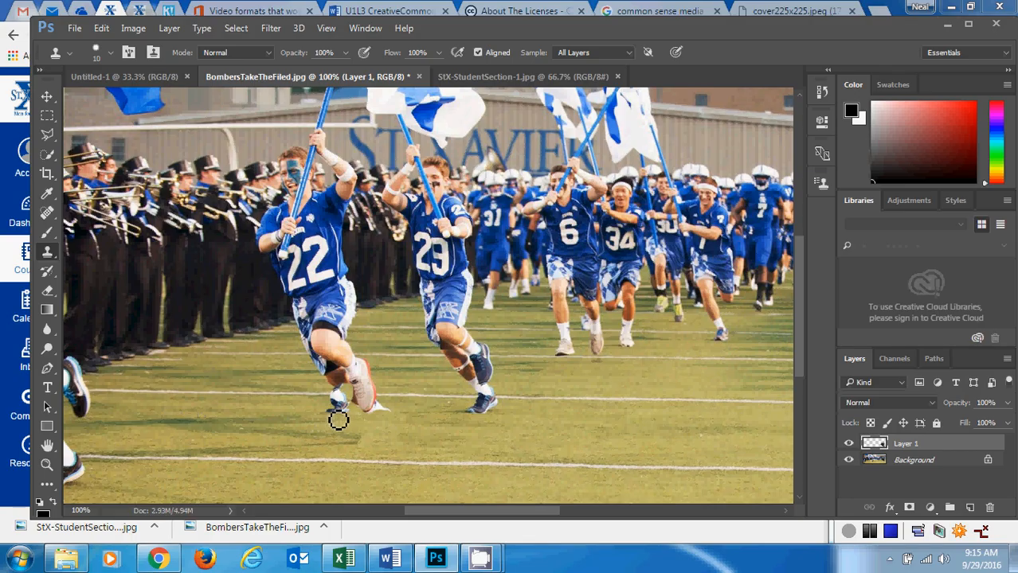
{"action": "mouse_move", "coordinate": [338, 420]}
{"action": "left_mouse_down"}
{"action": "mouse_move", "coordinate": [361, 418]}
{"action": "mouse_move", "coordinate": [331, 416]}
{"action": "mouse_move", "coordinate": [391, 420]}
{"action": "mouse_move", "coordinate": [338, 412]}
{"action": "mouse_move", "coordinate": [373, 411]}
{"action": "left_mouse_up"}
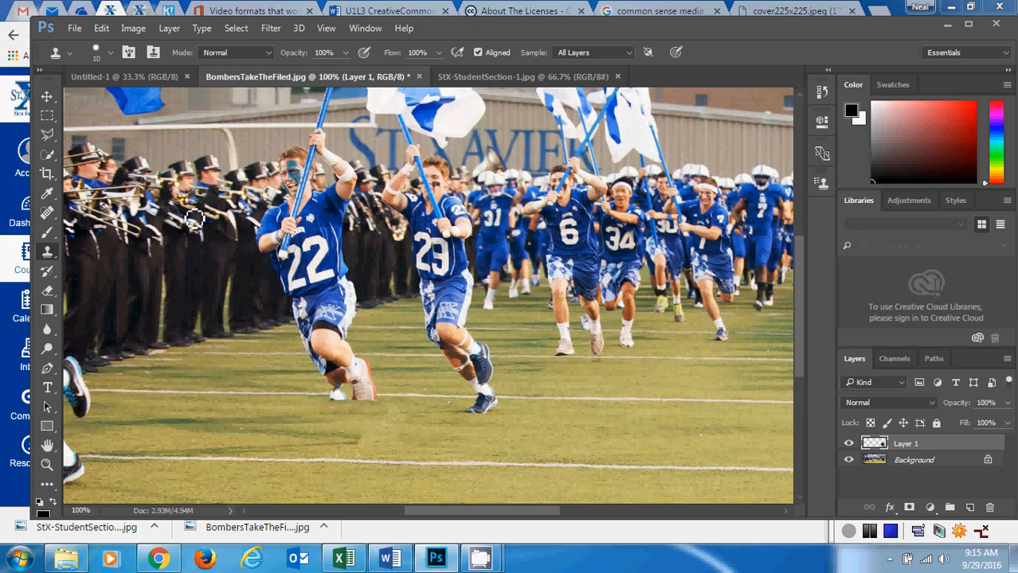
Clone more sampled grass over the remaining white shoe and the lower edge of player 22's raised shoe.
{"action": "left_click", "coordinate": [47, 466]}
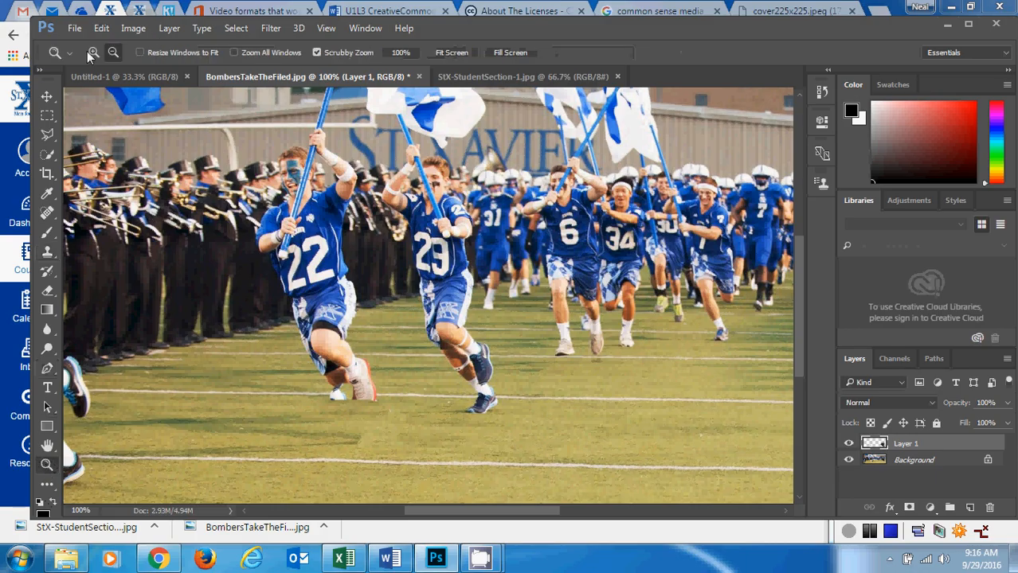
{"action": "left_click", "coordinate": [359, 392]}
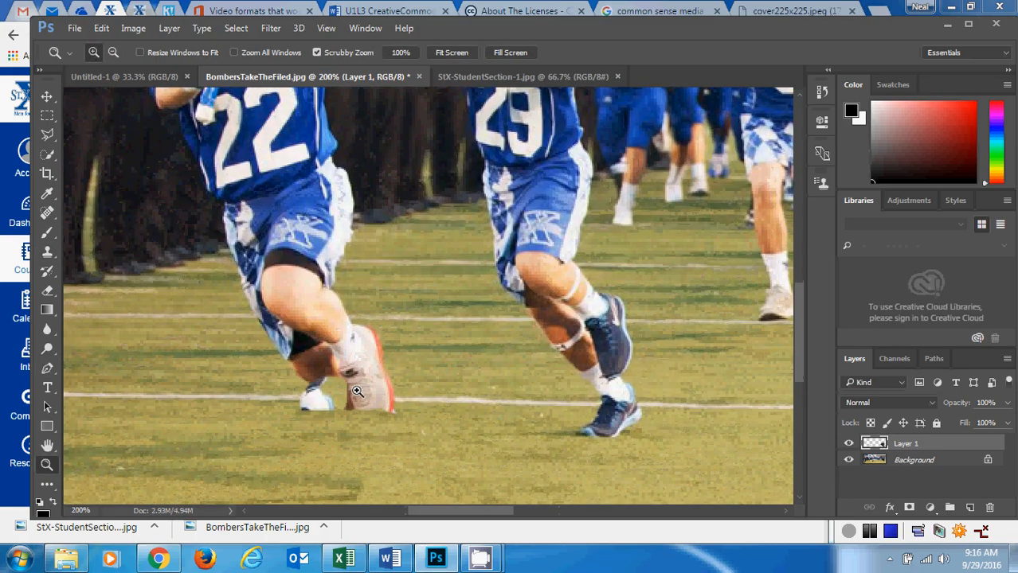
{"action": "left_click", "coordinate": [357, 392]}
{"action": "left_click_drag", "start_coordinate": [448, 516], "coordinate": [440, 514]}
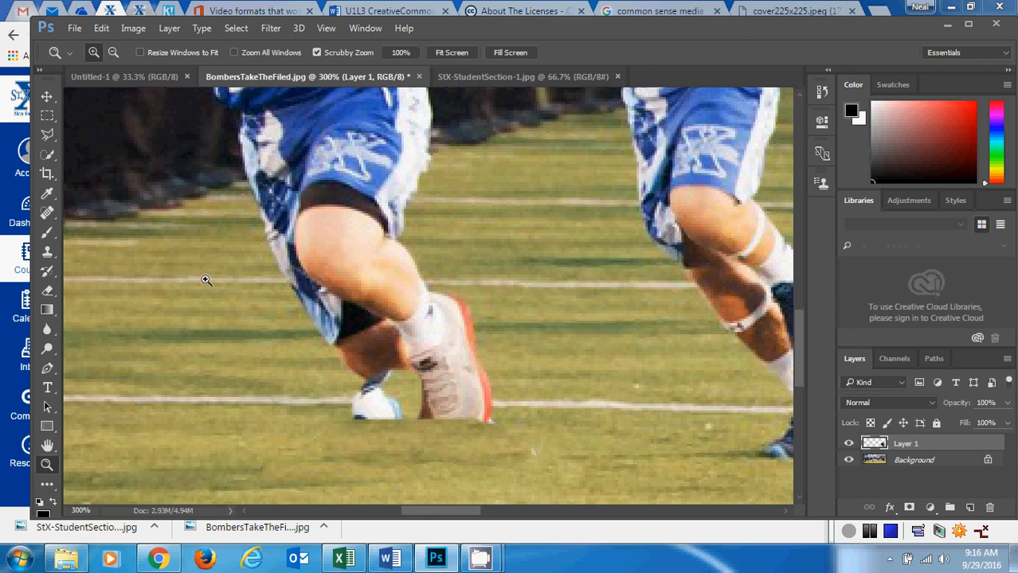
{"action": "left_click", "coordinate": [47, 255]}
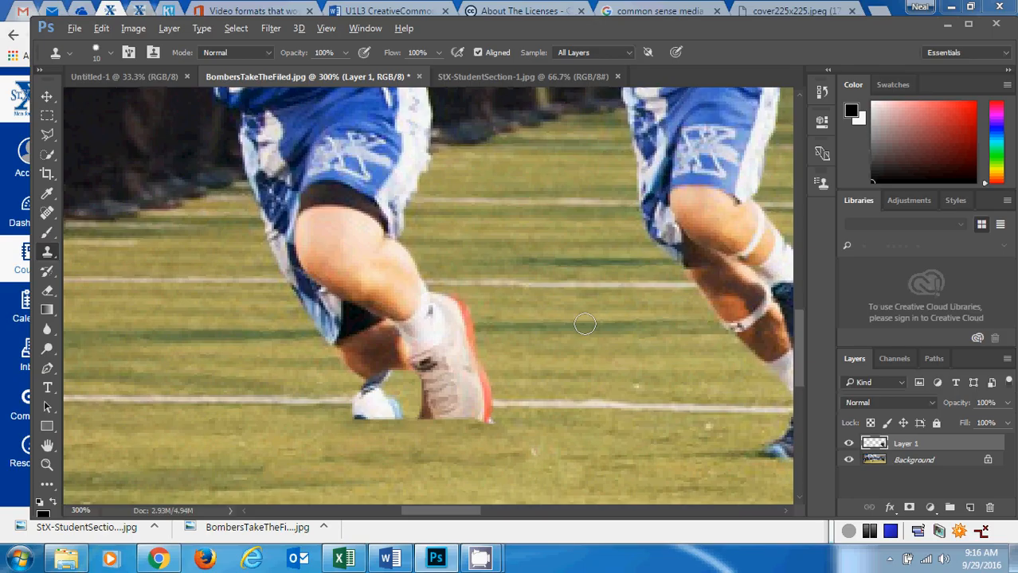
{"action": "mouse_move", "coordinate": [507, 422]}
{"action": "left_mouse_down"}
{"action": "mouse_move", "coordinate": [399, 417]}
{"action": "mouse_move", "coordinate": [425, 416]}
{"action": "mouse_move", "coordinate": [388, 415]}
{"action": "left_mouse_up"}
{"action": "left_click", "coordinate": [424, 416]}
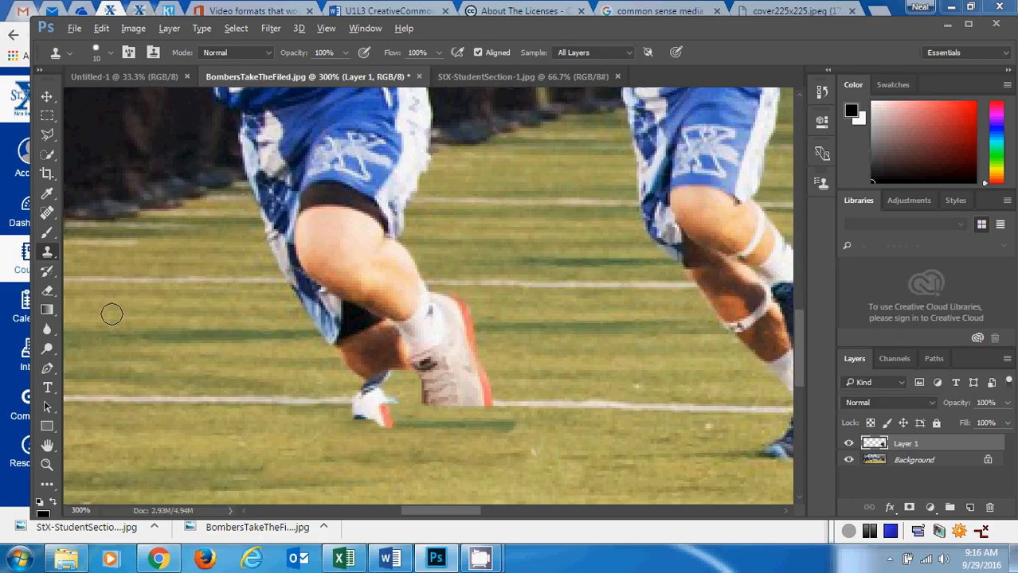
{"action": "left_click", "coordinate": [113, 314], "text": "alt"}
{"action": "mouse_move", "coordinate": [335, 419]}
{"action": "left_mouse_down"}
{"action": "mouse_move", "coordinate": [429, 428]}
{"action": "mouse_move", "coordinate": [348, 412]}
{"action": "mouse_move", "coordinate": [485, 410]}
{"action": "mouse_move", "coordinate": [356, 404]}
{"action": "mouse_move", "coordinate": [388, 398]}
{"action": "mouse_move", "coordinate": [483, 402]}
{"action": "left_mouse_up"}
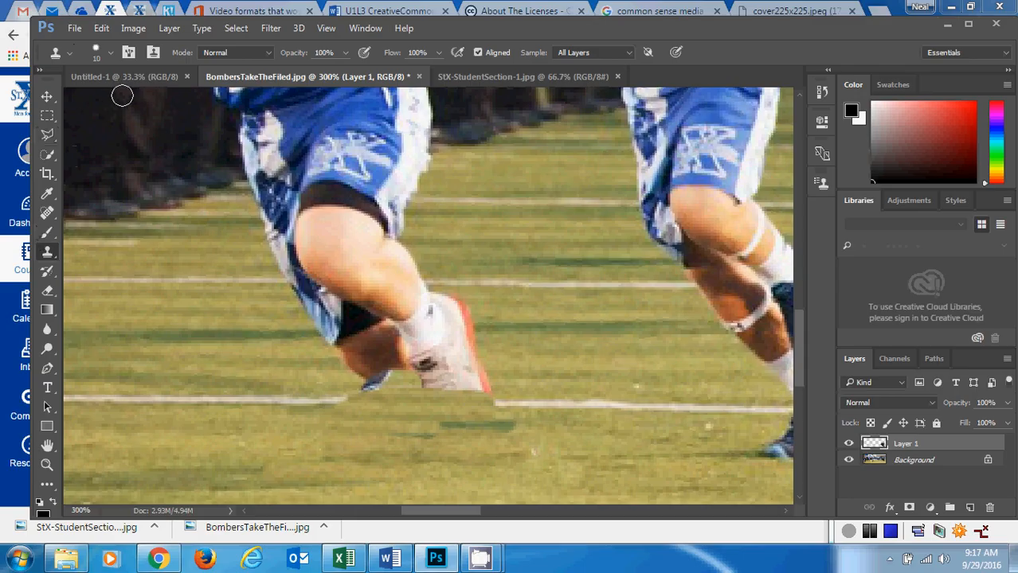
Reduce the Clone Stamp brush size to 1 px at full hardness for detail work around player 22's feet.
{"action": "left_click", "coordinate": [46, 468]}
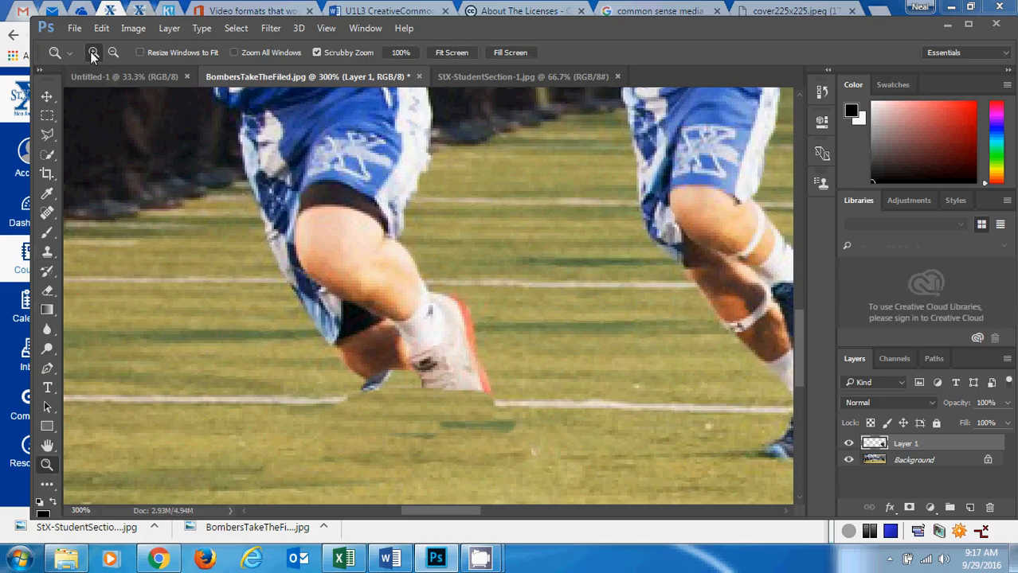
{"action": "left_click", "coordinate": [431, 404]}
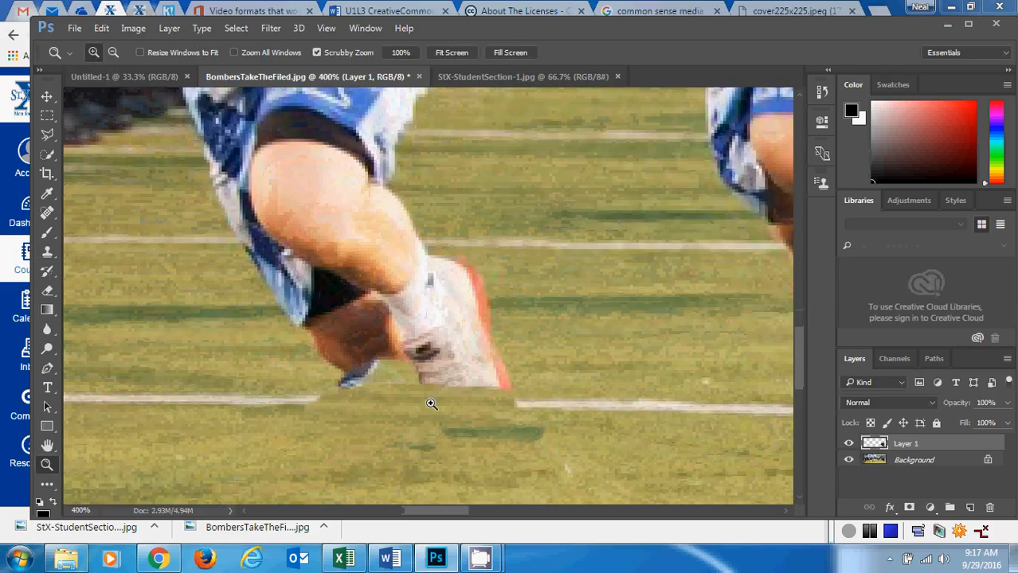
{"action": "left_click", "coordinate": [431, 403]}
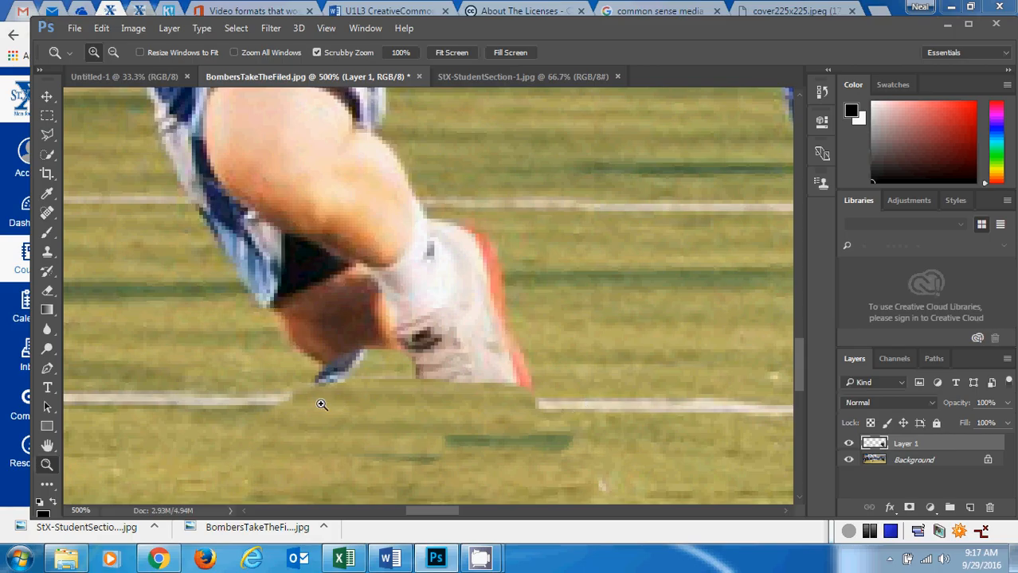
{"action": "left_click", "coordinate": [46, 252]}
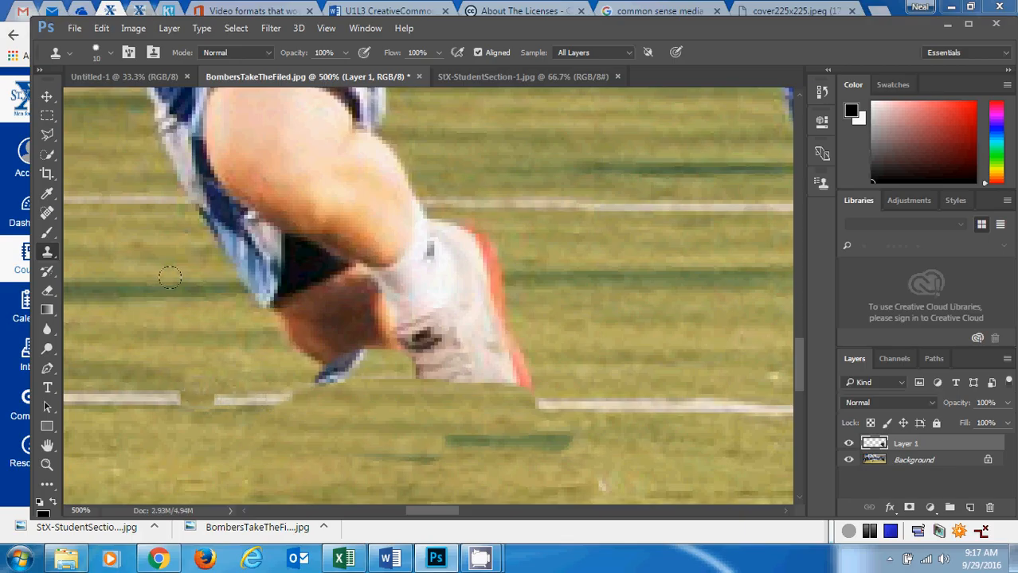
{"action": "left_click", "coordinate": [108, 55]}
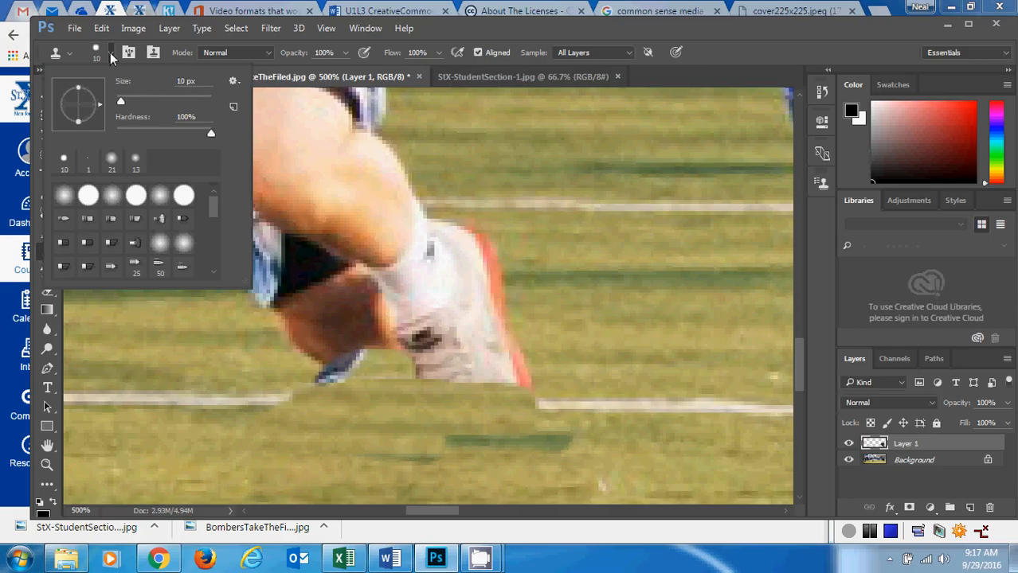
{"action": "left_click", "coordinate": [110, 52]}
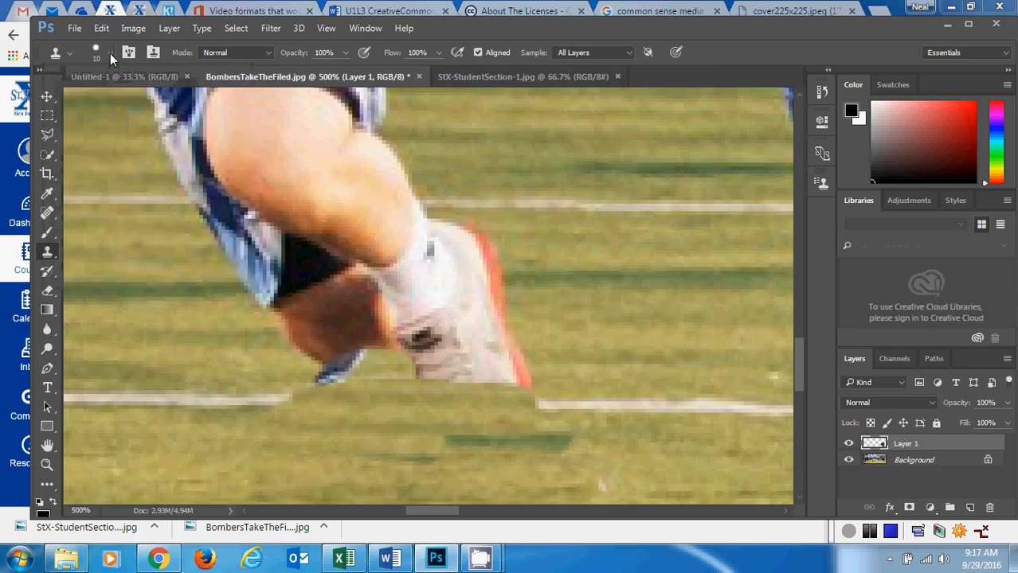
{"action": "left_click", "coordinate": [104, 57]}
{"action": "left_click", "coordinate": [100, 55]}
{"action": "left_click", "coordinate": [113, 55]}
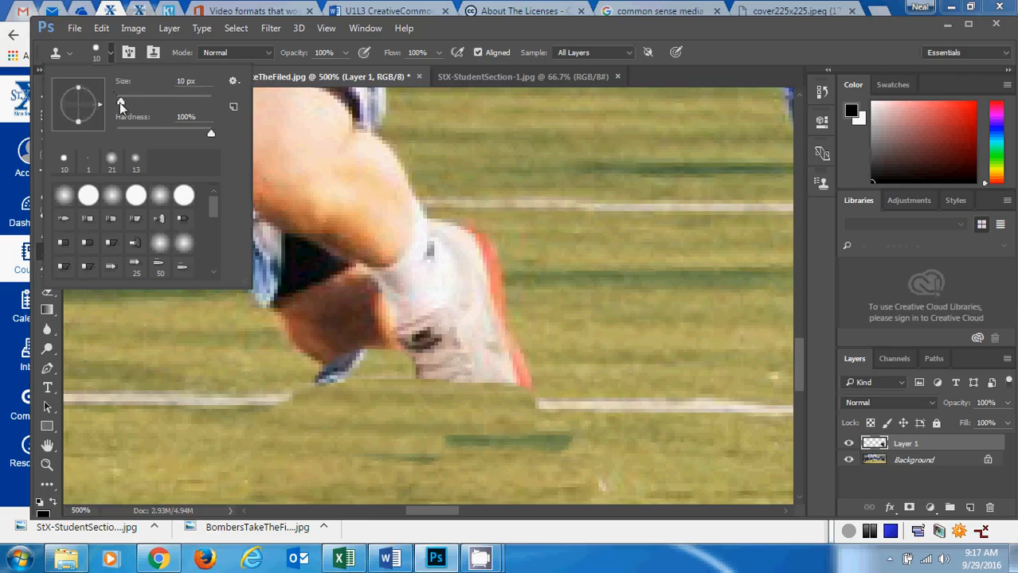
{"action": "left_click_drag", "start_coordinate": [119, 102], "coordinate": [117, 102]}
{"action": "left_click_drag", "start_coordinate": [211, 133], "coordinate": [166, 135]}
{"action": "left_click_drag", "start_coordinate": [119, 134], "coordinate": [231, 139]}
{"action": "left_click", "coordinate": [110, 54]}
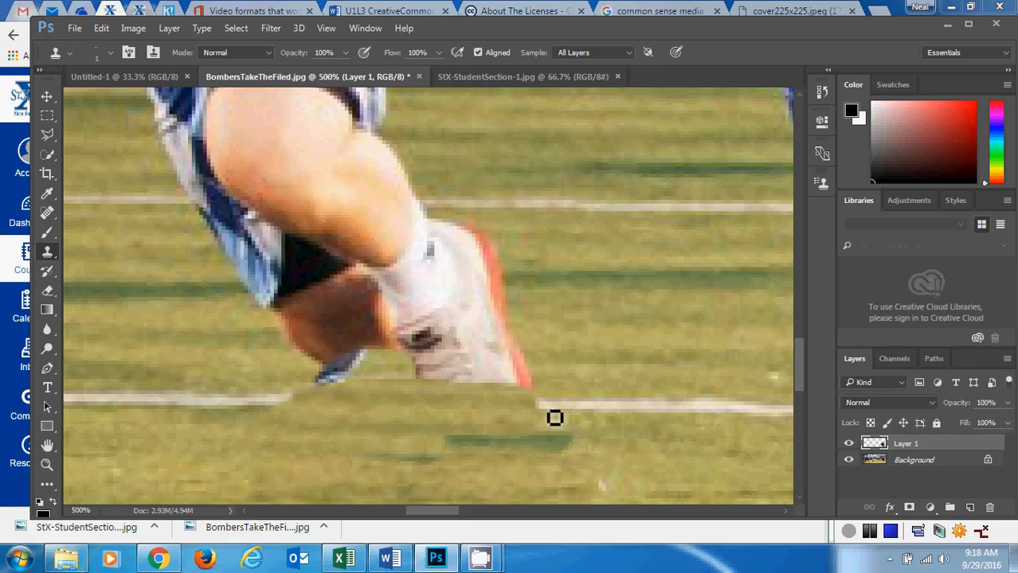
Rebuild the missing stretch of white yard line below the raised shoe with the Clone Stamp, undoing the stray stroke.
{"action": "mouse_move", "coordinate": [555, 418]}
{"action": "left_mouse_down"}
{"action": "mouse_move", "coordinate": [501, 415]}
{"action": "mouse_move", "coordinate": [554, 412]}
{"action": "mouse_move", "coordinate": [389, 423]}
{"action": "left_mouse_up"}
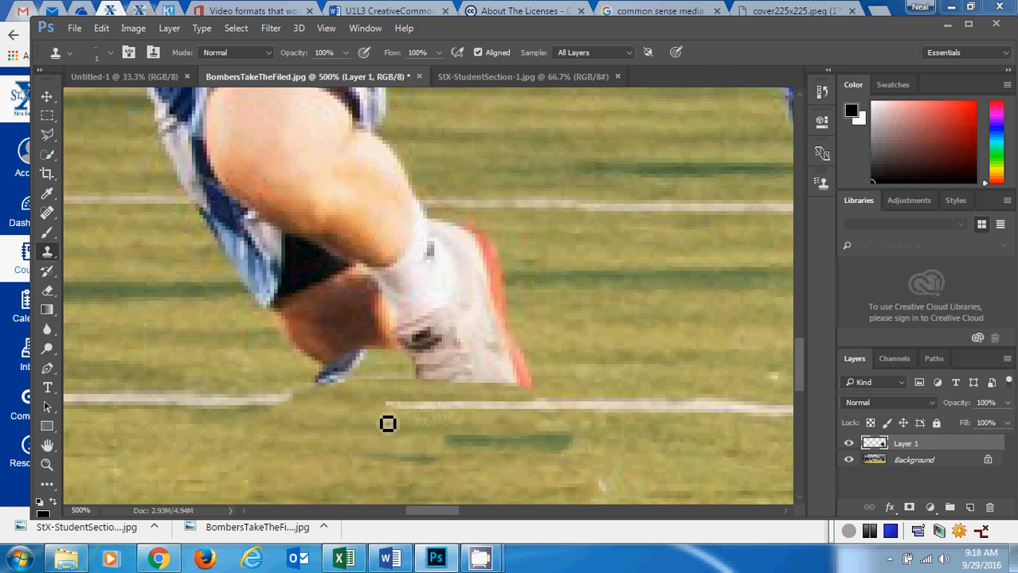
{"action": "left_click", "coordinate": [92, 398], "text": "alt"}
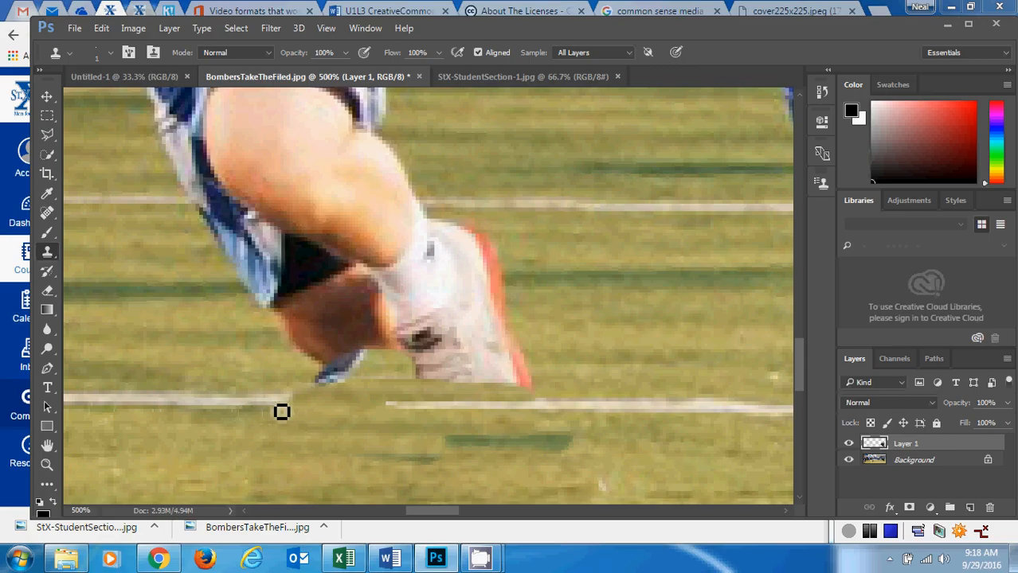
{"action": "mouse_move", "coordinate": [287, 411]}
{"action": "left_mouse_down"}
{"action": "mouse_move", "coordinate": [461, 412]}
{"action": "mouse_move", "coordinate": [303, 408]}
{"action": "left_mouse_up"}
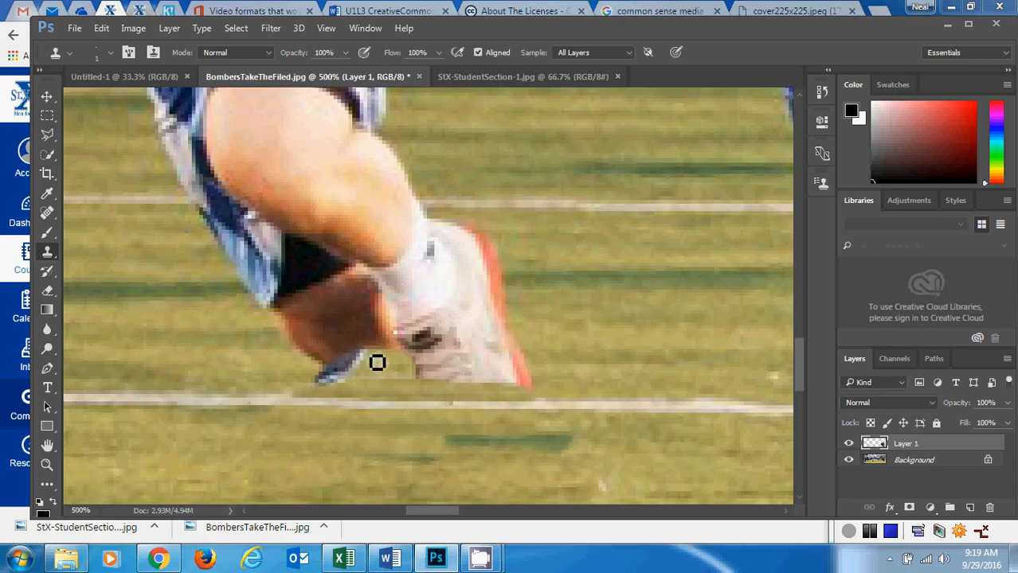
{"action": "mouse_move", "coordinate": [328, 409]}
{"action": "left_mouse_down"}
{"action": "mouse_move", "coordinate": [314, 411]}
{"action": "mouse_move", "coordinate": [408, 414]}
{"action": "left_mouse_up"}
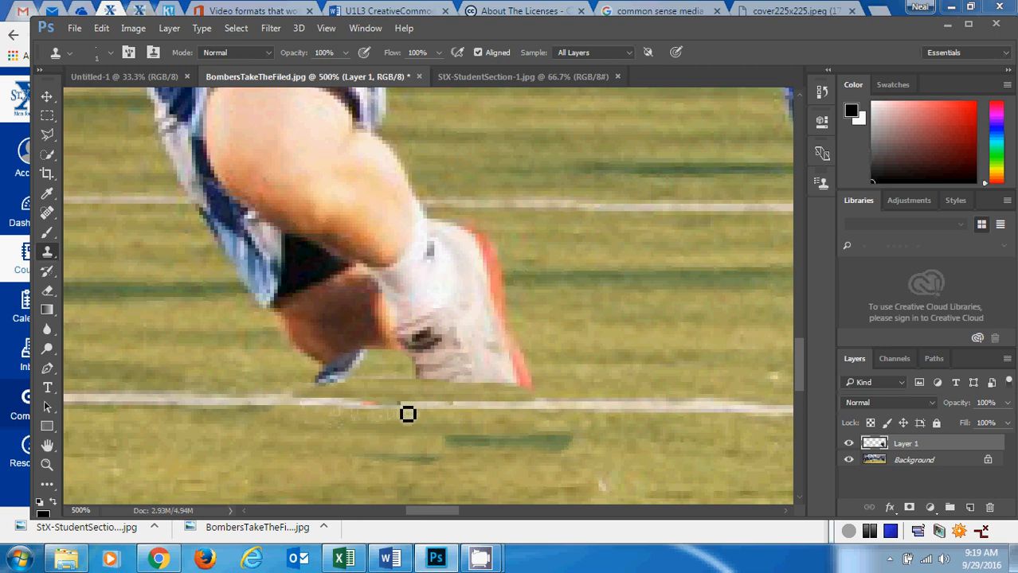
{"action": "key", "text": "ctrl+alt+z"}
{"action": "key", "text": "ctrl+alt+z"}
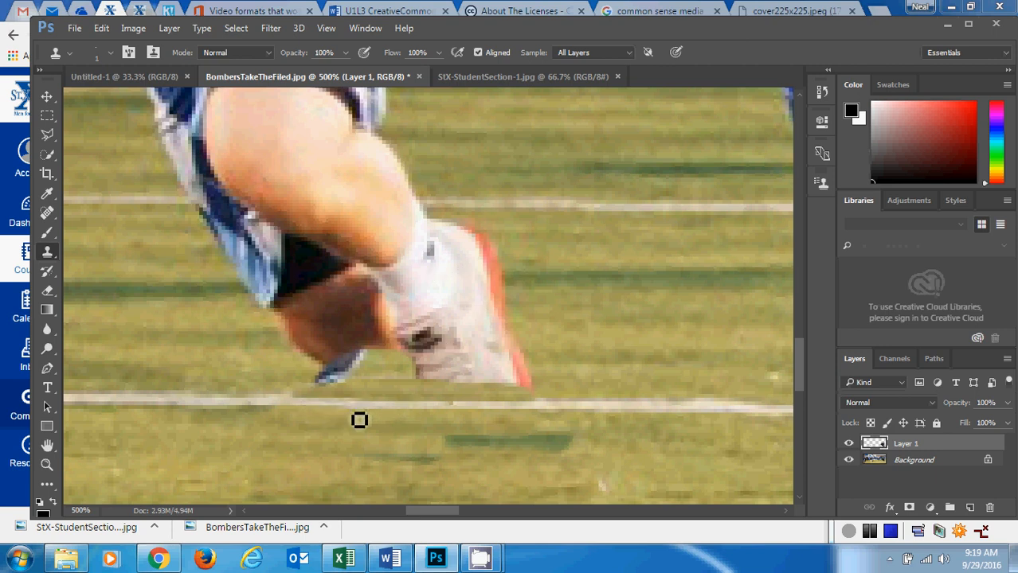
Enlarge the Clone Stamp brush to 6 px and clone grass over player 22's raised shoe and sock.
{"action": "left_click", "coordinate": [109, 53]}
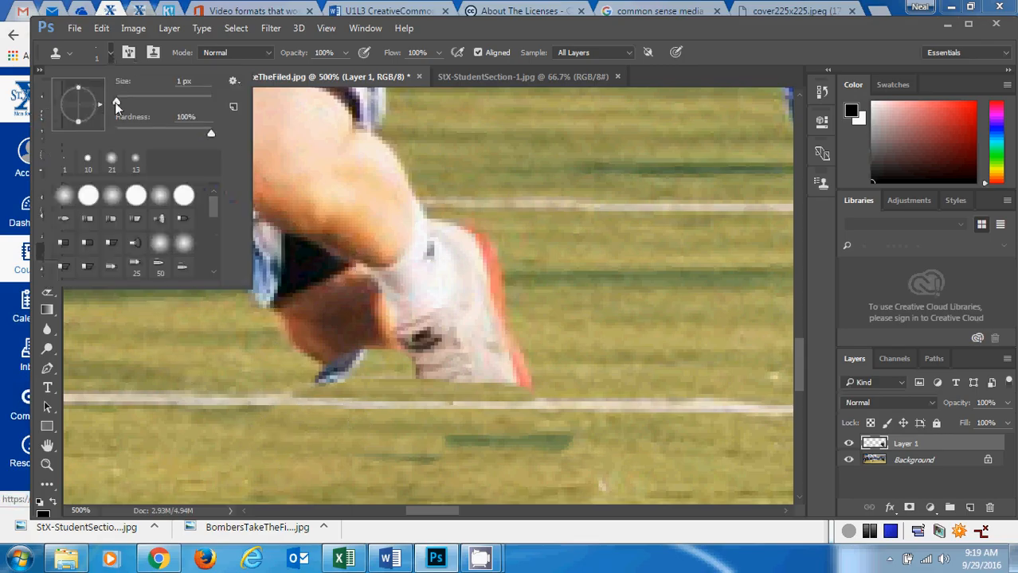
{"action": "left_click_drag", "start_coordinate": [115, 101], "coordinate": [118, 101]}
{"action": "left_click", "coordinate": [113, 49]}
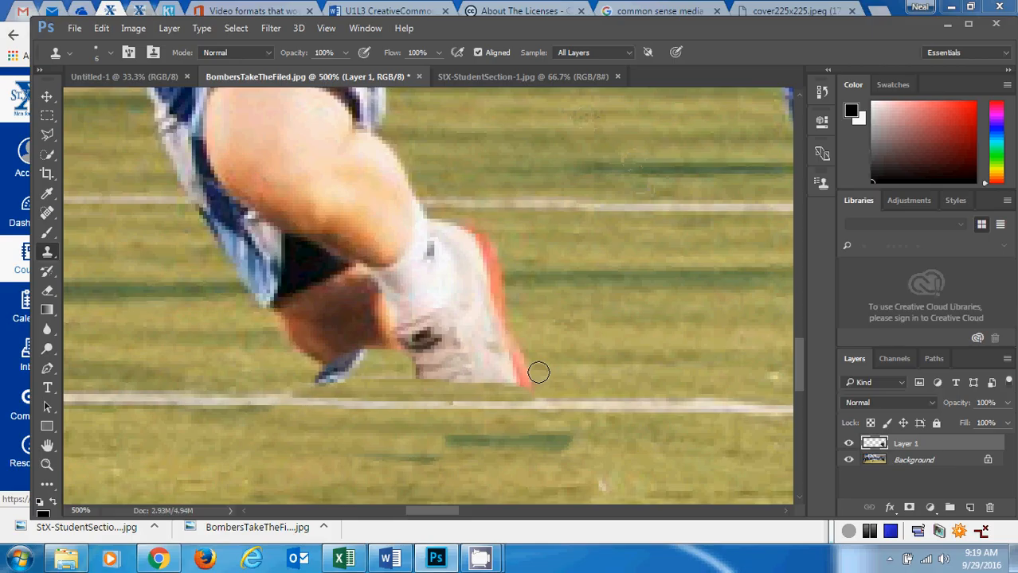
{"action": "mouse_move", "coordinate": [538, 369]}
{"action": "left_mouse_down"}
{"action": "mouse_move", "coordinate": [462, 378]}
{"action": "mouse_move", "coordinate": [536, 384]}
{"action": "mouse_move", "coordinate": [470, 348]}
{"action": "mouse_move", "coordinate": [532, 354]}
{"action": "mouse_move", "coordinate": [467, 312]}
{"action": "mouse_move", "coordinate": [469, 300]}
{"action": "mouse_move", "coordinate": [420, 326]}
{"action": "mouse_move", "coordinate": [465, 375]}
{"action": "mouse_move", "coordinate": [441, 377]}
{"action": "mouse_move", "coordinate": [471, 363]}
{"action": "mouse_move", "coordinate": [485, 314]}
{"action": "mouse_move", "coordinate": [473, 287]}
{"action": "mouse_move", "coordinate": [482, 286]}
{"action": "mouse_move", "coordinate": [409, 269]}
{"action": "mouse_move", "coordinate": [451, 303]}
{"action": "mouse_move", "coordinate": [435, 302]}
{"action": "mouse_move", "coordinate": [488, 252]}
{"action": "mouse_move", "coordinate": [396, 227]}
{"action": "mouse_move", "coordinate": [457, 234]}
{"action": "mouse_move", "coordinate": [416, 241]}
{"action": "mouse_move", "coordinate": [416, 225]}
{"action": "mouse_move", "coordinate": [448, 223]}
{"action": "mouse_move", "coordinate": [422, 231]}
{"action": "left_mouse_up"}
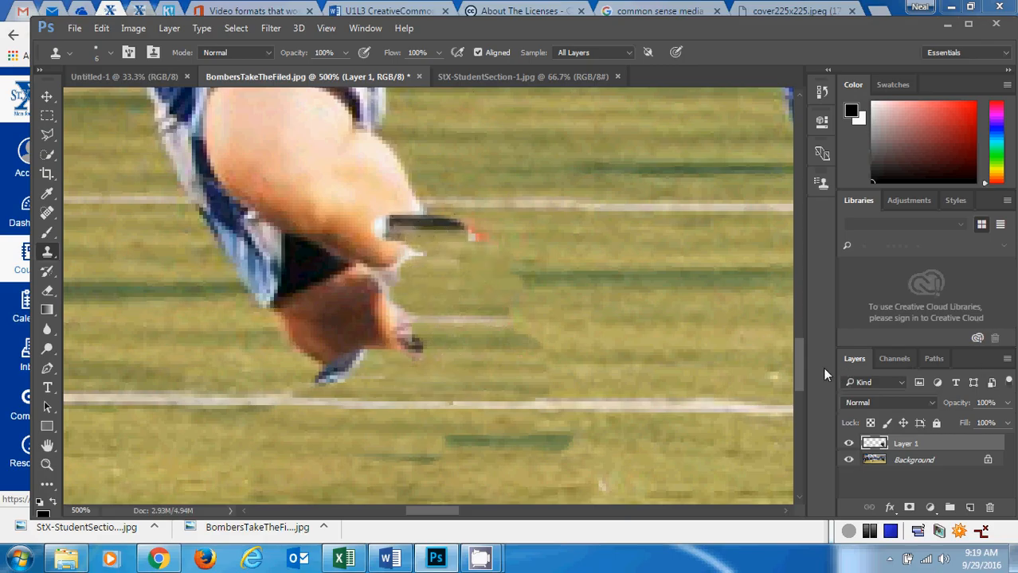
Sample clean grass and clone it over the dark patch beside the calf and across the remaining lower leg.
{"action": "left_click_drag", "start_coordinate": [798, 366], "coordinate": [811, 337]}
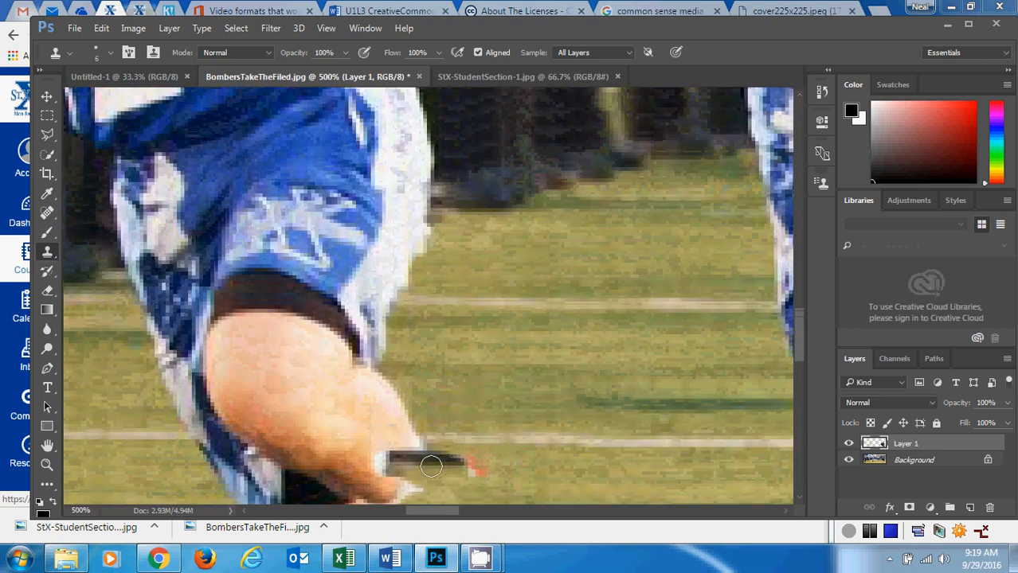
{"action": "mouse_move", "coordinate": [435, 466]}
{"action": "left_mouse_down"}
{"action": "mouse_move", "coordinate": [438, 453]}
{"action": "mouse_move", "coordinate": [461, 450]}
{"action": "mouse_move", "coordinate": [423, 453]}
{"action": "left_mouse_up"}
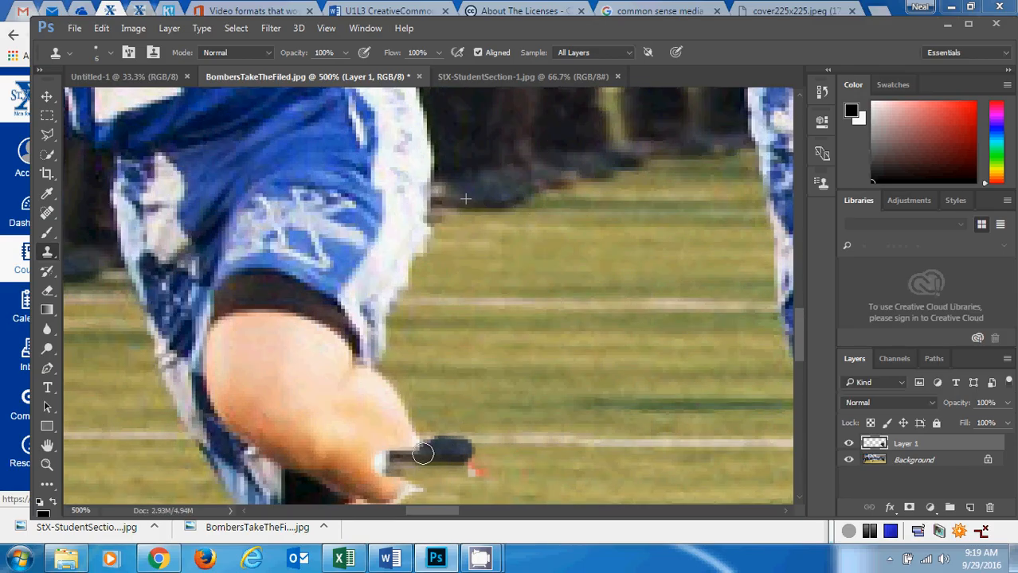
{"action": "left_click", "coordinate": [637, 364]}
{"action": "left_click", "coordinate": [669, 380], "text": "alt"}
{"action": "mouse_move", "coordinate": [506, 466]}
{"action": "left_mouse_down"}
{"action": "mouse_move", "coordinate": [428, 470]}
{"action": "mouse_move", "coordinate": [477, 466]}
{"action": "mouse_move", "coordinate": [460, 457]}
{"action": "mouse_move", "coordinate": [220, 460]}
{"action": "left_mouse_up"}
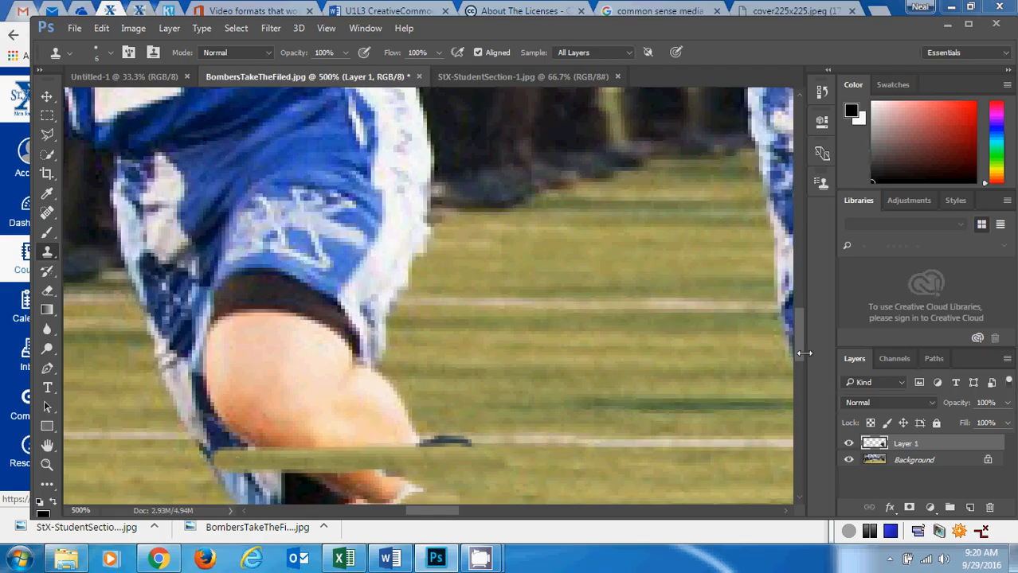
{"action": "left_click_drag", "start_coordinate": [798, 351], "coordinate": [797, 370]}
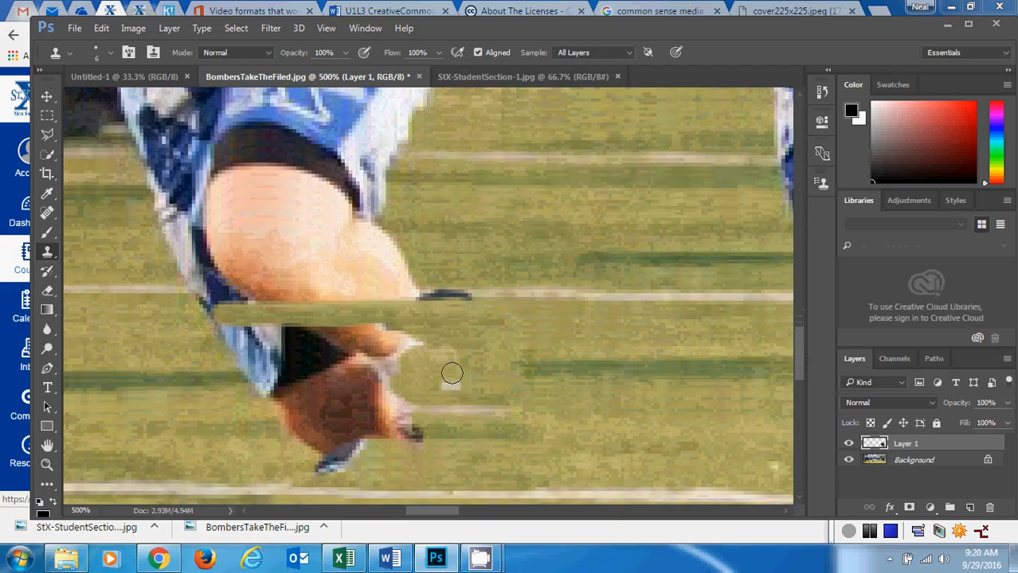
{"action": "mouse_move", "coordinate": [398, 345]}
{"action": "left_mouse_down"}
{"action": "mouse_move", "coordinate": [233, 333]}
{"action": "mouse_move", "coordinate": [399, 370]}
{"action": "mouse_move", "coordinate": [271, 363]}
{"action": "mouse_move", "coordinate": [269, 379]}
{"action": "mouse_move", "coordinate": [403, 418]}
{"action": "left_mouse_up"}
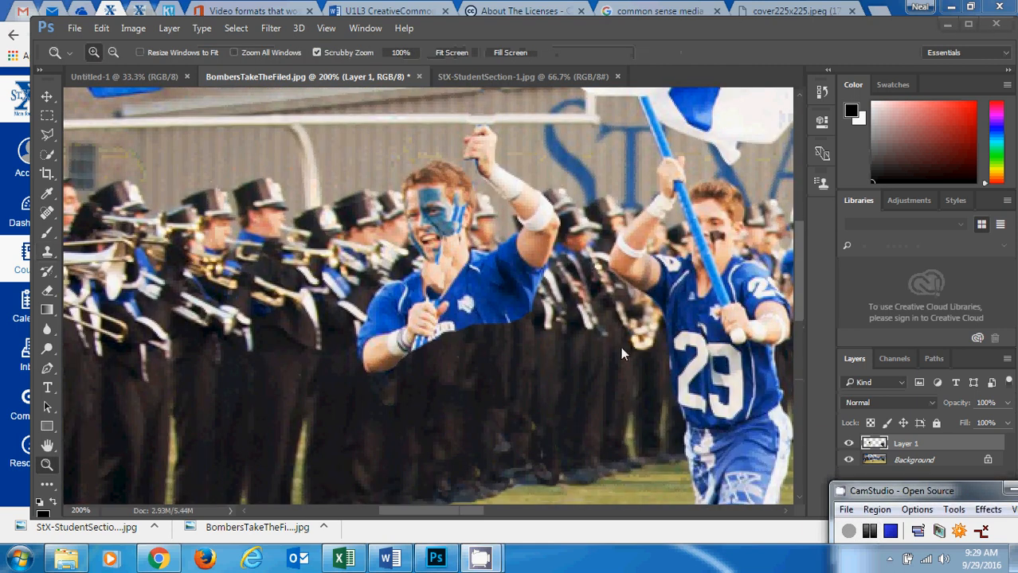
Examine the whole altered picture, player number 34's head up close, and the students in StX-StudentSection-1.jpg.
{"action": "mouse_move", "coordinate": [799, 268]}
{"action": "left_mouse_down"}
{"action": "mouse_move", "coordinate": [796, 285]}
{"action": "mouse_move", "coordinate": [793, 260]}
{"action": "mouse_move", "coordinate": [792, 289]}
{"action": "mouse_move", "coordinate": [792, 260]}
{"action": "left_mouse_up"}
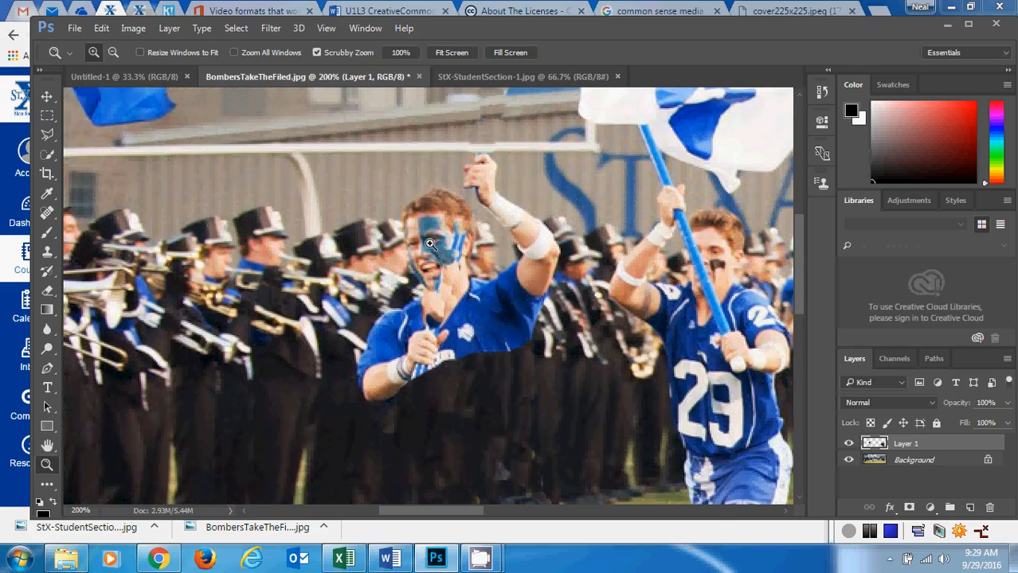
{"action": "left_click", "coordinate": [112, 53]}
{"action": "left_click", "coordinate": [487, 265]}
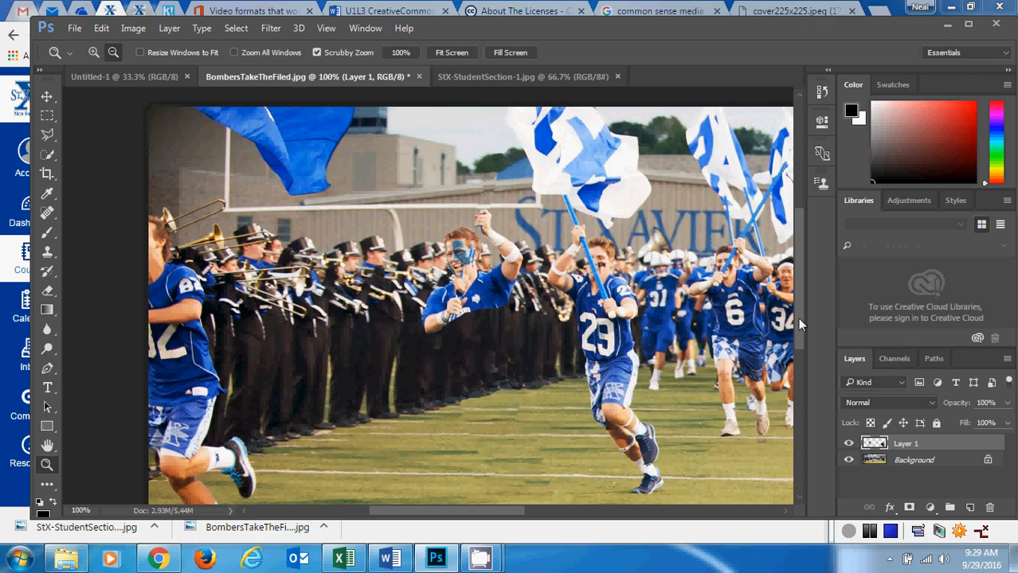
{"action": "scroll", "coordinate": [798, 318], "scroll_direction": "up", "scroll_amount": 2}
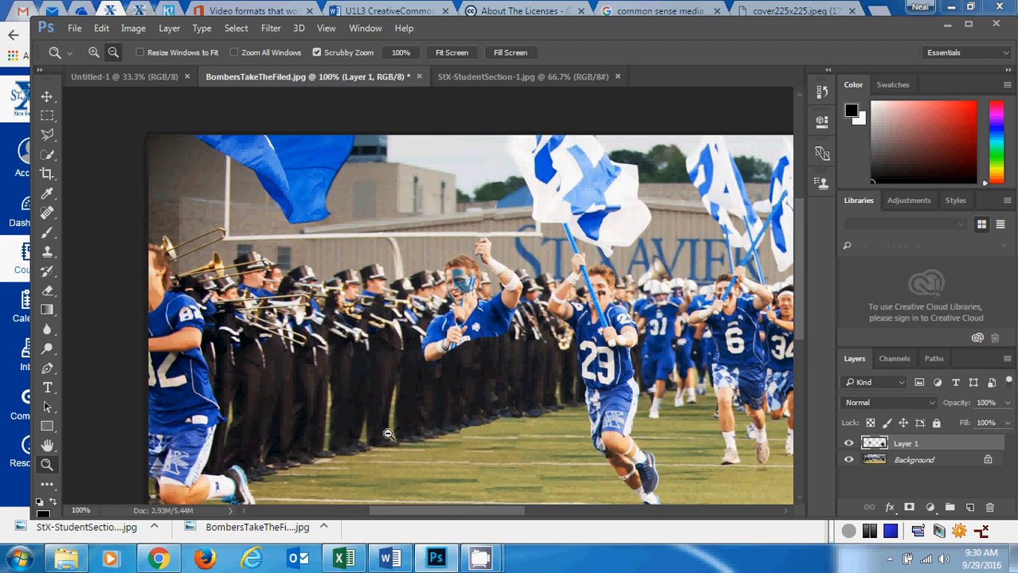
{"action": "left_click_drag", "start_coordinate": [459, 519], "coordinate": [535, 516]}
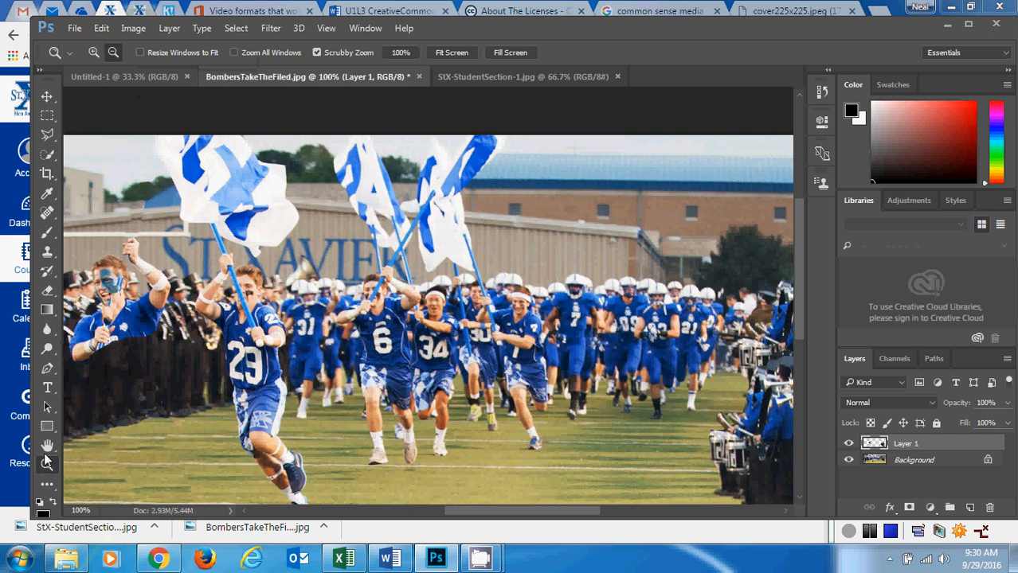
{"action": "left_click", "coordinate": [429, 308]}
{"action": "left_click", "coordinate": [446, 309]}
{"action": "left_click", "coordinate": [430, 322]}
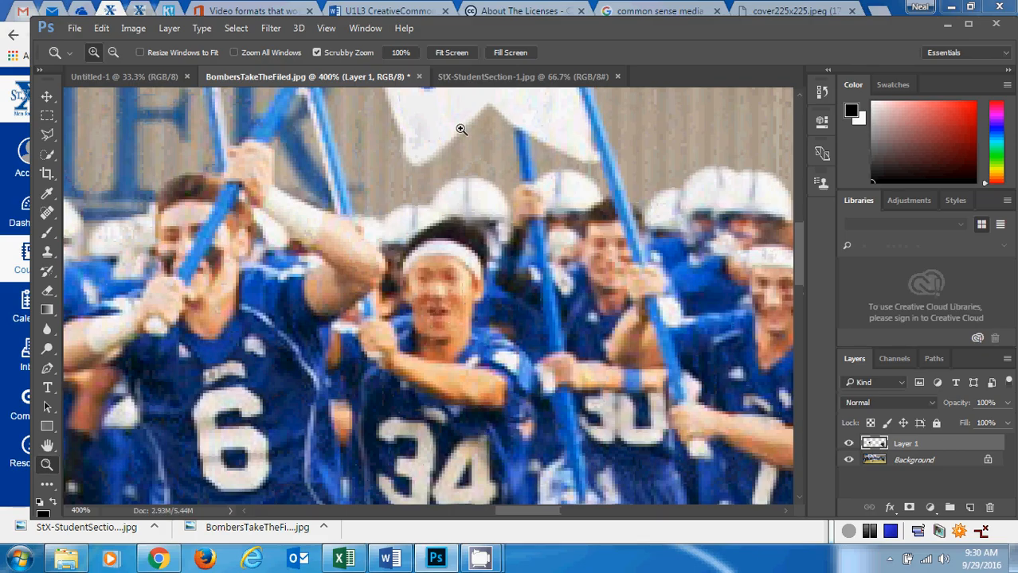
{"action": "left_click", "coordinate": [514, 77]}
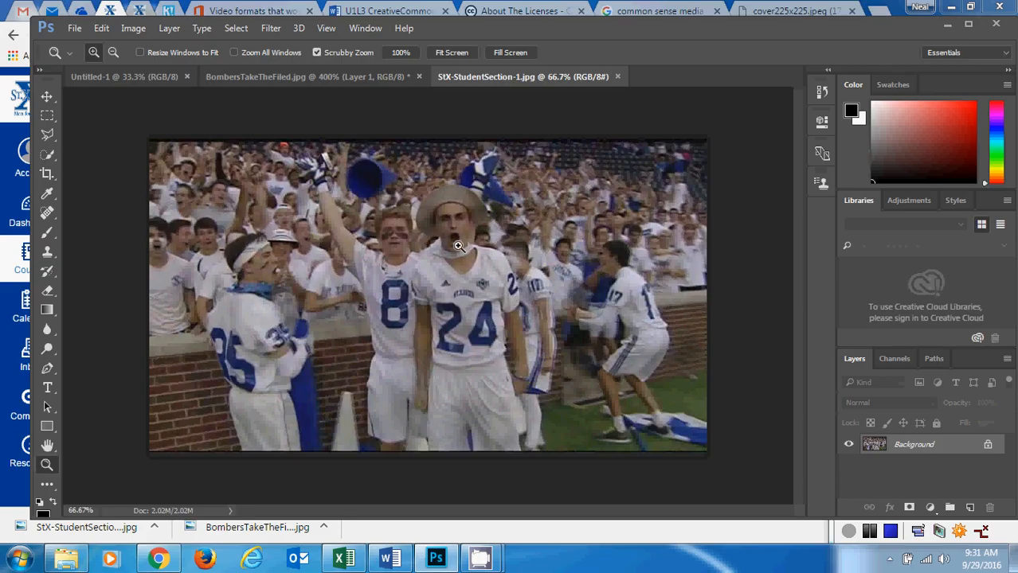
{"action": "left_click", "coordinate": [355, 80]}
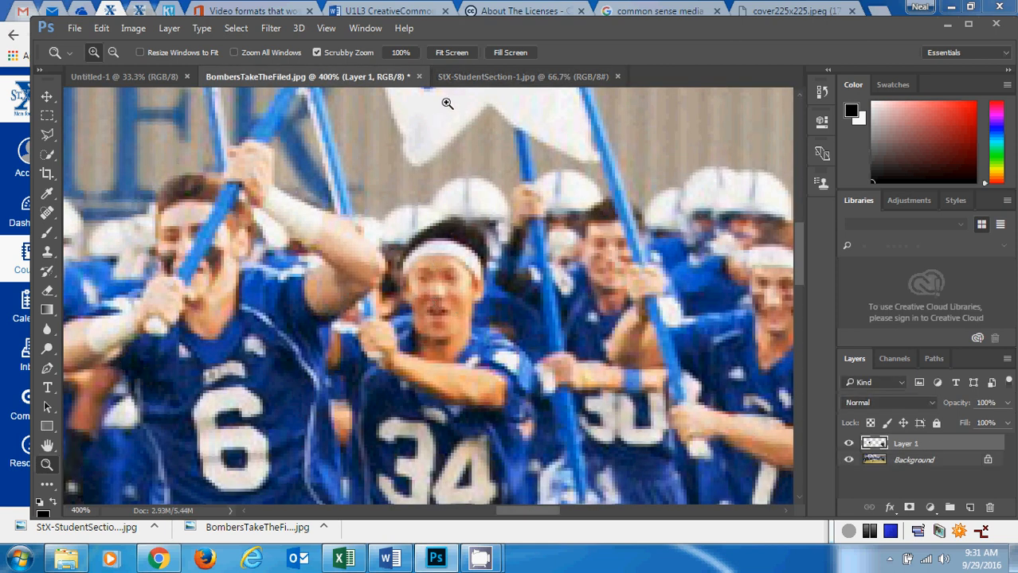
Switch to StX-StudentSection-1.jpg and choose the Polygonal Lasso tool for the head of the student wearing the hat.
{"action": "left_click", "coordinate": [471, 76]}
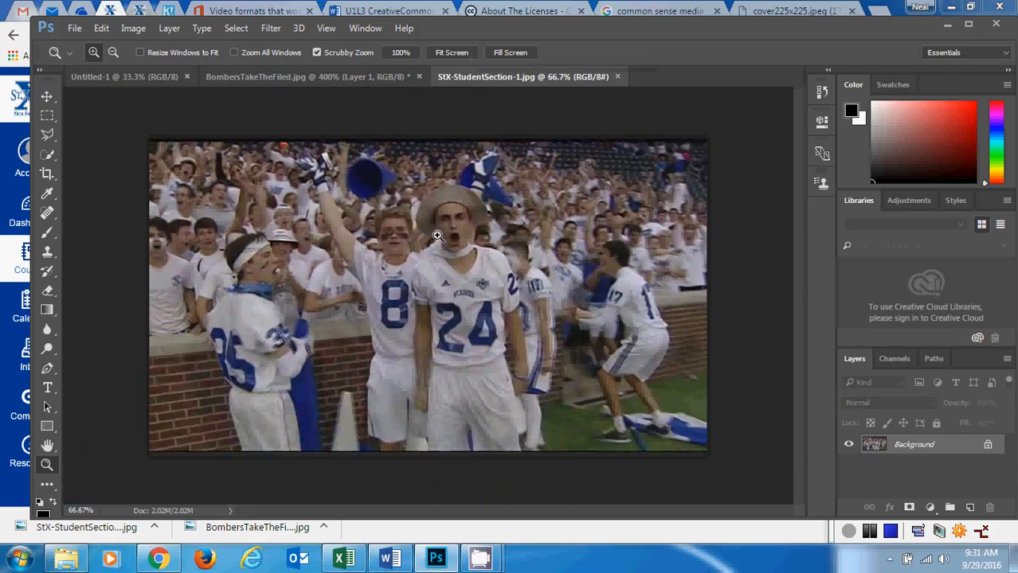
{"action": "left_click", "coordinate": [462, 226]}
{"action": "left_click", "coordinate": [456, 215]}
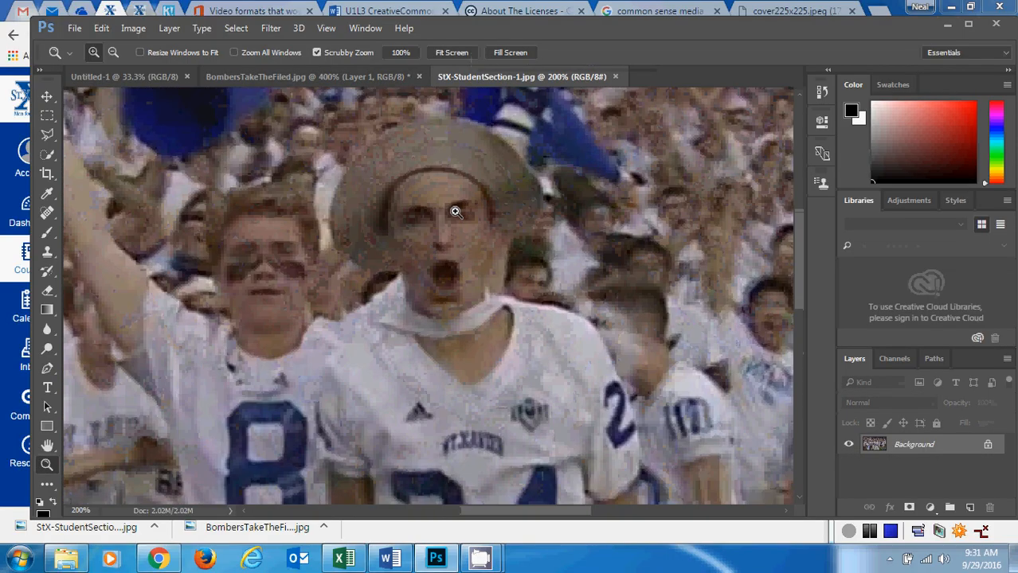
{"action": "scroll", "coordinate": [797, 290], "scroll_direction": "up", "scroll_amount": 2}
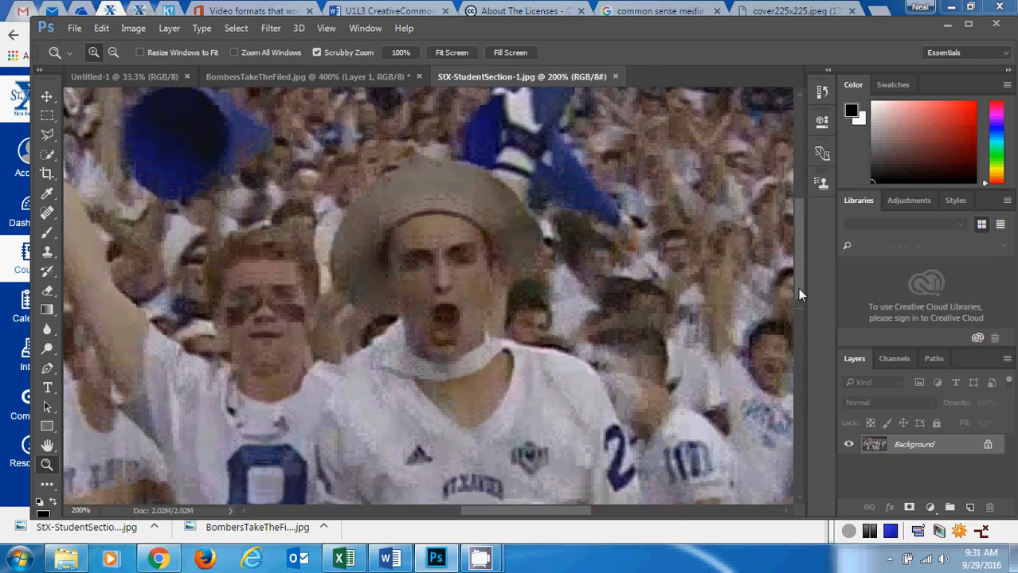
{"action": "left_click", "coordinate": [49, 138]}
{"action": "left_click", "coordinate": [90, 147]}
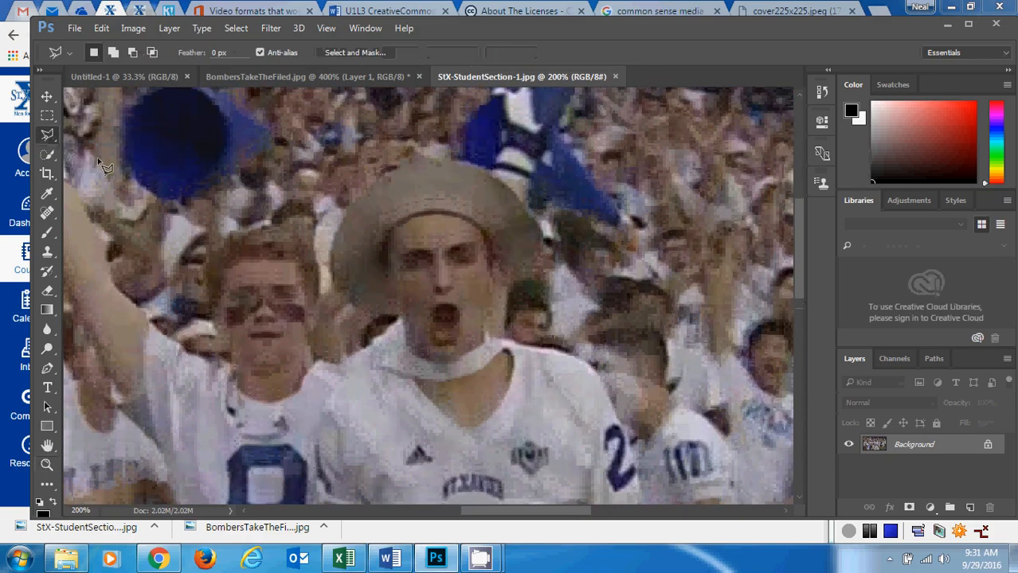
{"action": "left_click", "coordinate": [357, 312]}
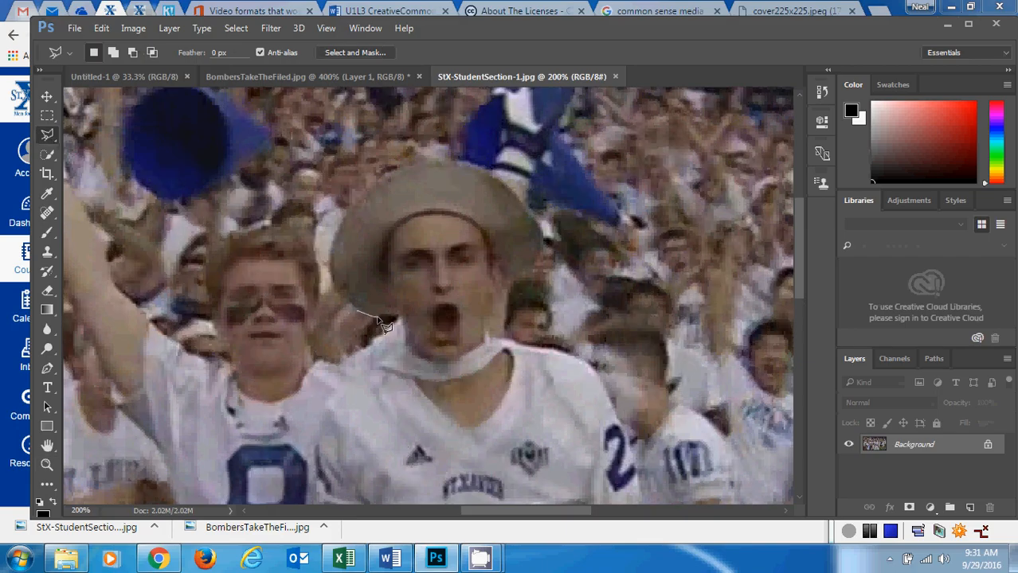
{"action": "left_click", "coordinate": [398, 318]}
{"action": "left_click", "coordinate": [406, 352]}
{"action": "double_click", "coordinate": [487, 350]}
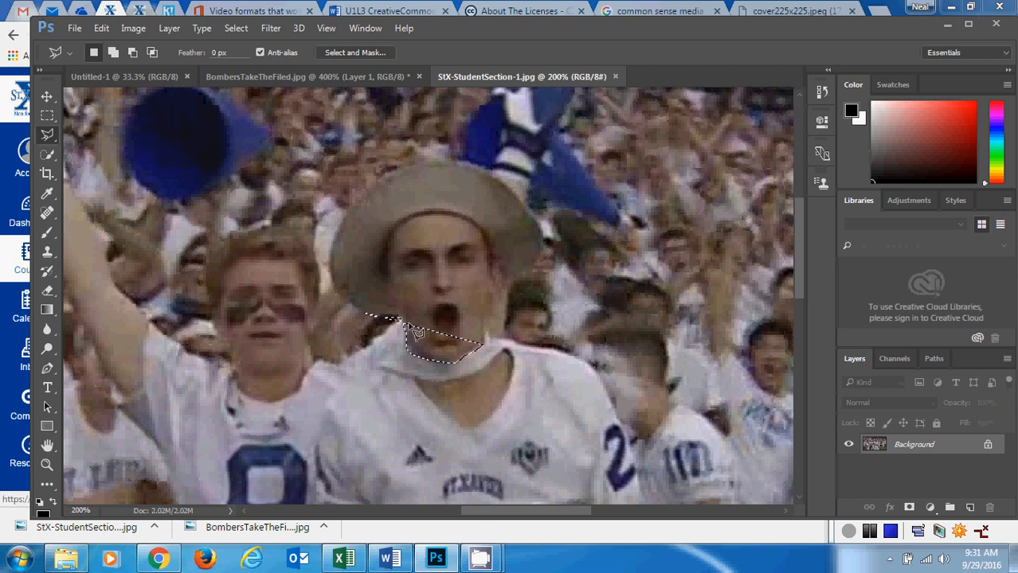
{"action": "key", "text": "ctrl+d"}
Outline the hat and face of the student in jersey 24 with the Polygonal Lasso and copy the selection.
{"action": "mouse_move", "coordinate": [356, 311]}
{"action": "left_mouse_down"}
{"action": "mouse_move", "coordinate": [400, 316]}
{"action": "mouse_move", "coordinate": [417, 360]}
{"action": "mouse_move", "coordinate": [460, 366]}
{"action": "mouse_move", "coordinate": [485, 344]}
{"action": "mouse_move", "coordinate": [494, 298]}
{"action": "mouse_move", "coordinate": [533, 276]}
{"action": "mouse_move", "coordinate": [550, 250]}
{"action": "mouse_move", "coordinate": [545, 229]}
{"action": "mouse_move", "coordinate": [492, 177]}
{"action": "mouse_move", "coordinate": [459, 166]}
{"action": "mouse_move", "coordinate": [393, 170]}
{"action": "mouse_move", "coordinate": [364, 187]}
{"action": "mouse_move", "coordinate": [330, 267]}
{"action": "mouse_move", "coordinate": [362, 318]}
{"action": "left_mouse_up"}
{"action": "left_click", "coordinate": [358, 309]}
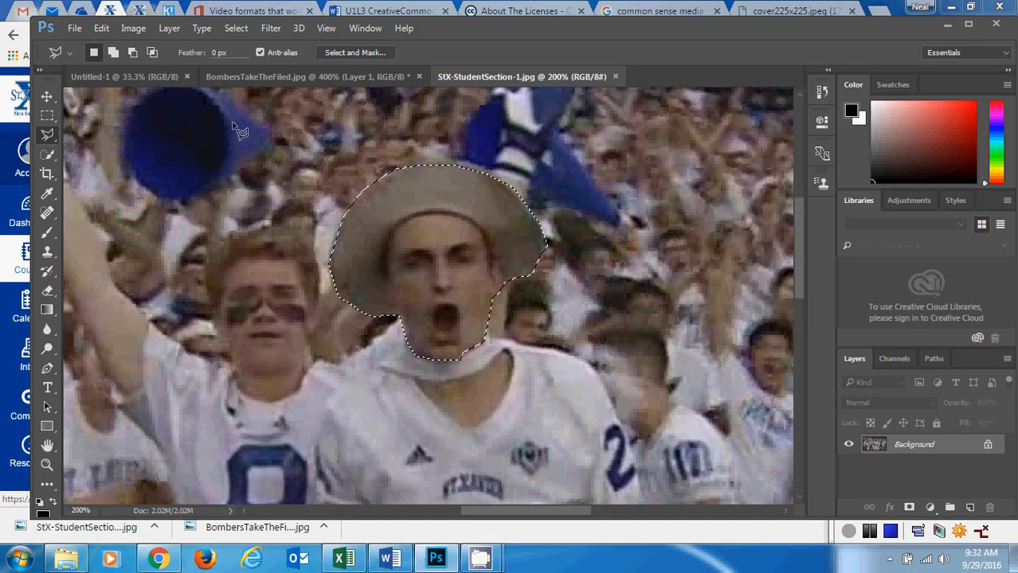
{"action": "left_click", "coordinate": [101, 29]}
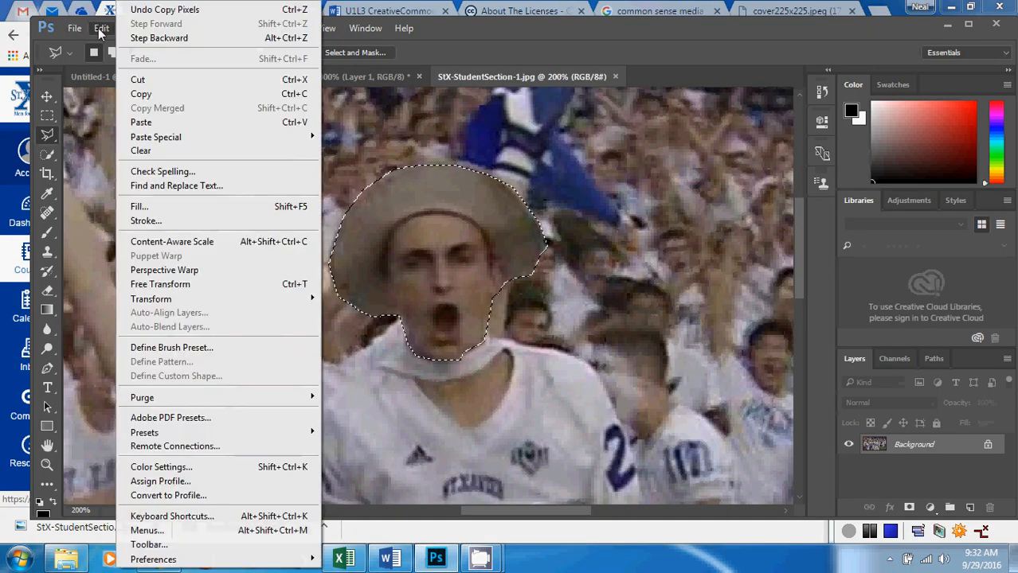
{"action": "left_click", "coordinate": [131, 91]}
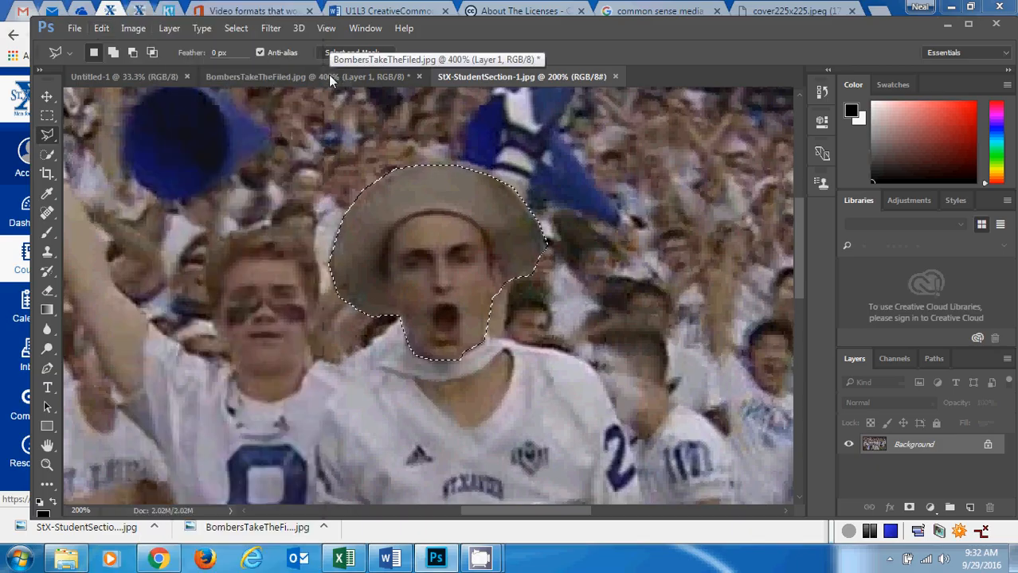
Paste the copied head with the hat into BombersTakeTheFiled.jpg over player number 34.
{"action": "left_click", "coordinate": [328, 75]}
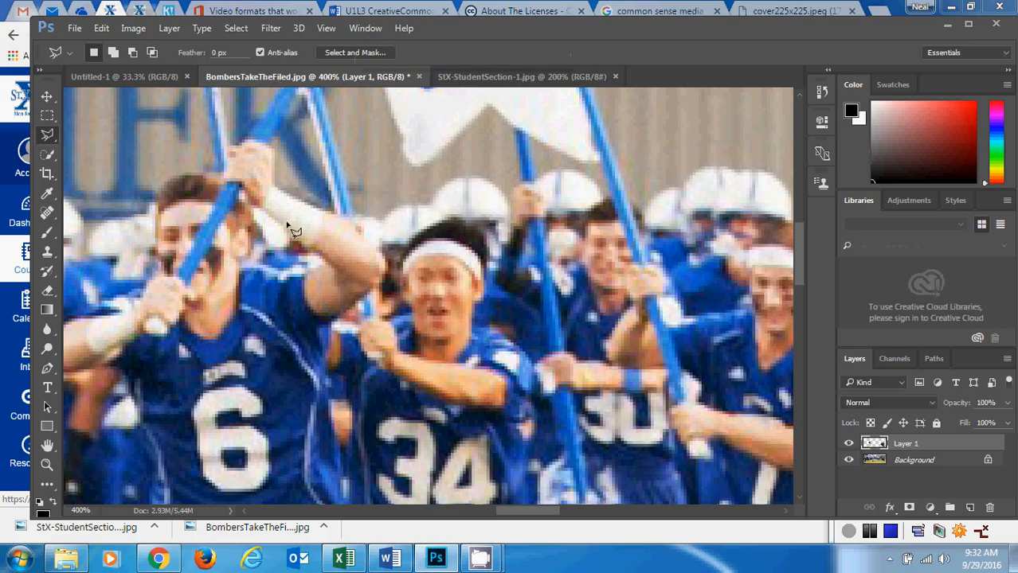
{"action": "left_click", "coordinate": [101, 28]}
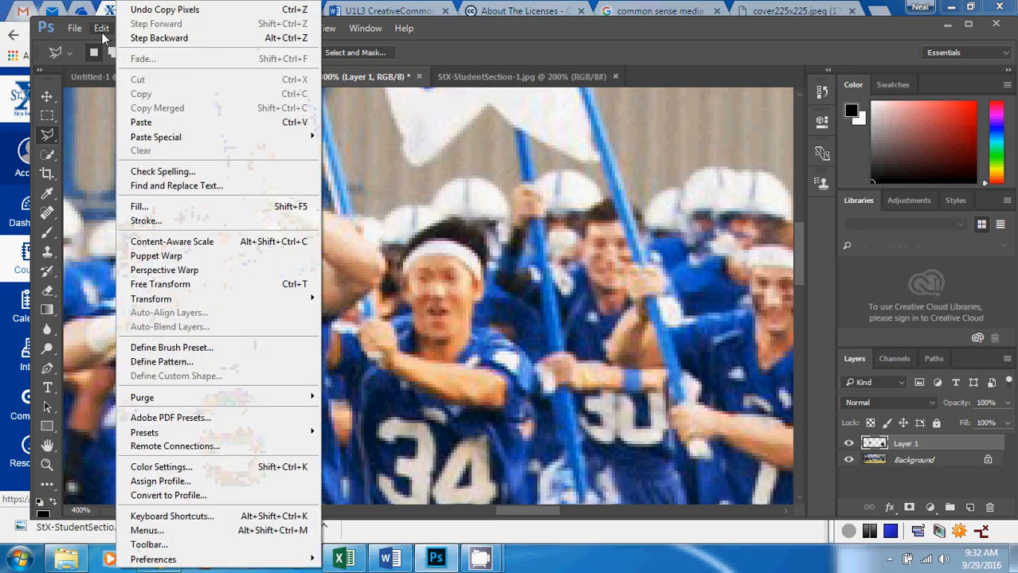
{"action": "left_click", "coordinate": [136, 122]}
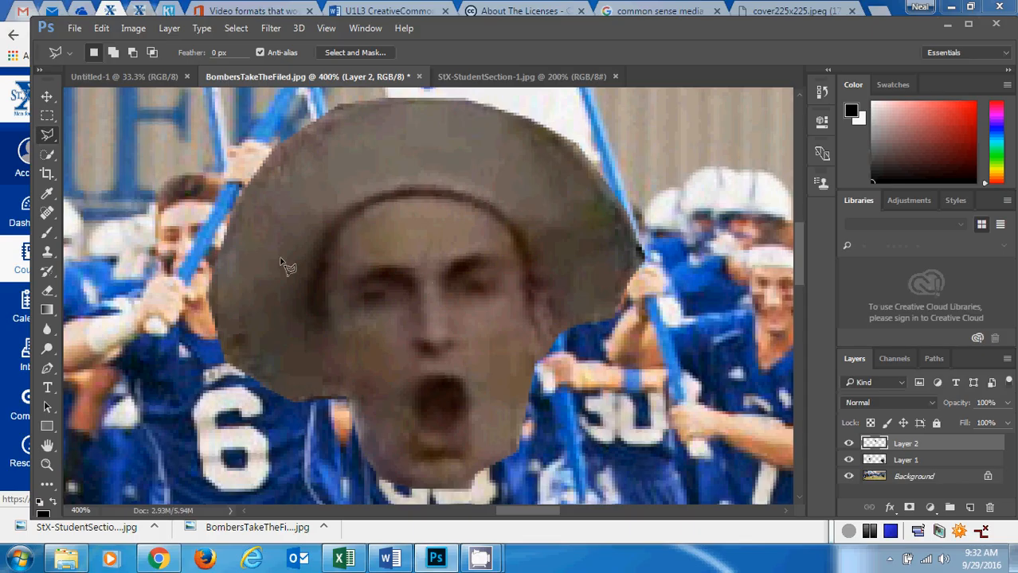
Scale the pasted head with the hat down to about 34% width and 39% height over player number 34.
{"action": "left_click", "coordinate": [102, 29]}
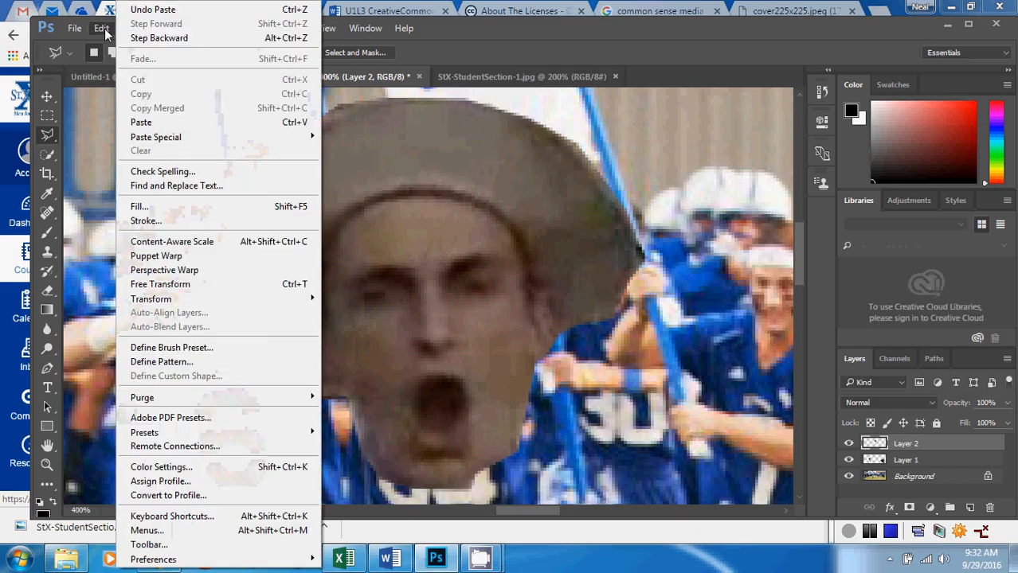
{"action": "mouse_move", "coordinate": [244, 308]}
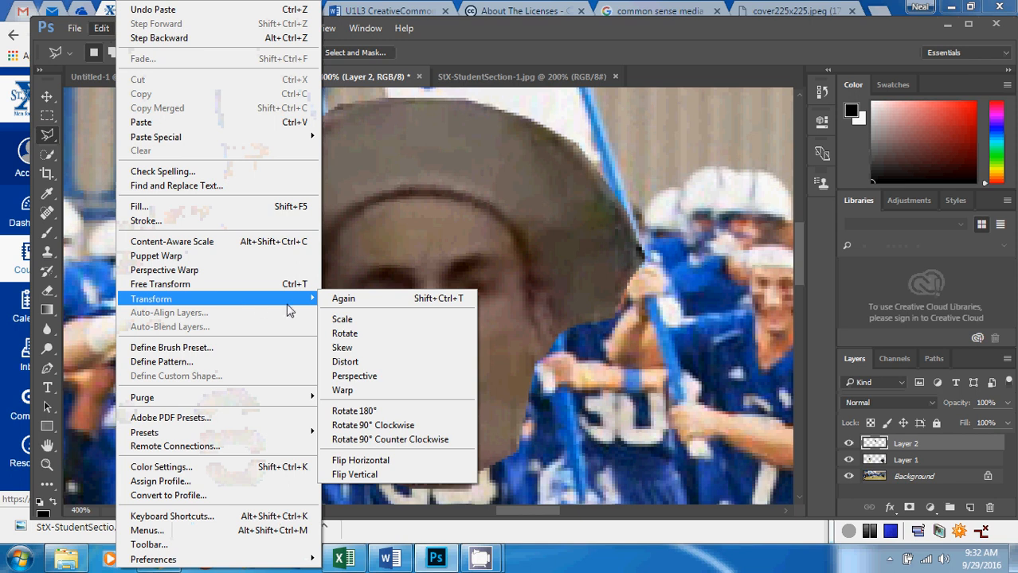
{"action": "left_click", "coordinate": [352, 319]}
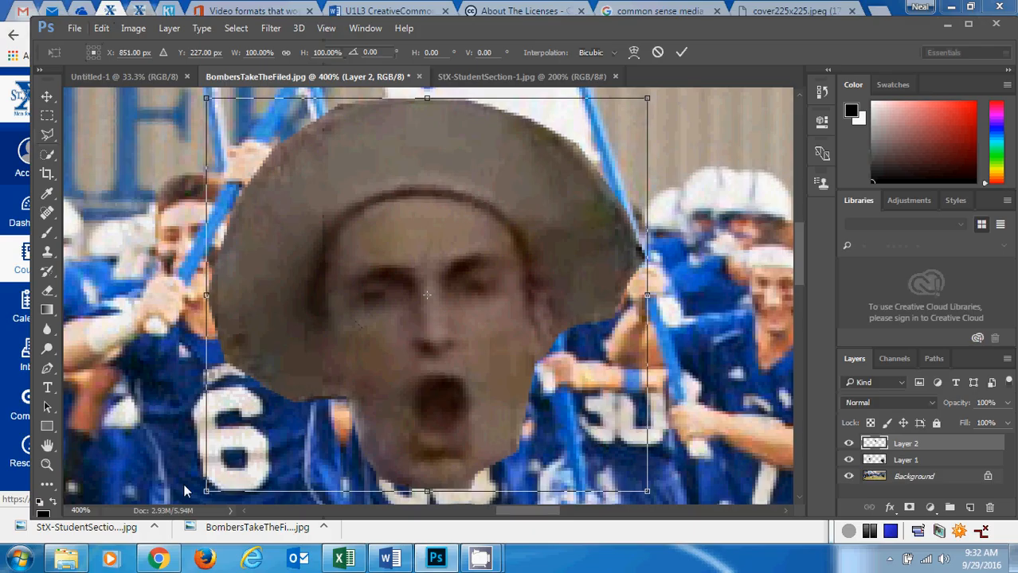
{"action": "left_click_drag", "start_coordinate": [205, 492], "coordinate": [432, 306]}
{"action": "left_click_drag", "start_coordinate": [497, 249], "coordinate": [368, 320]}
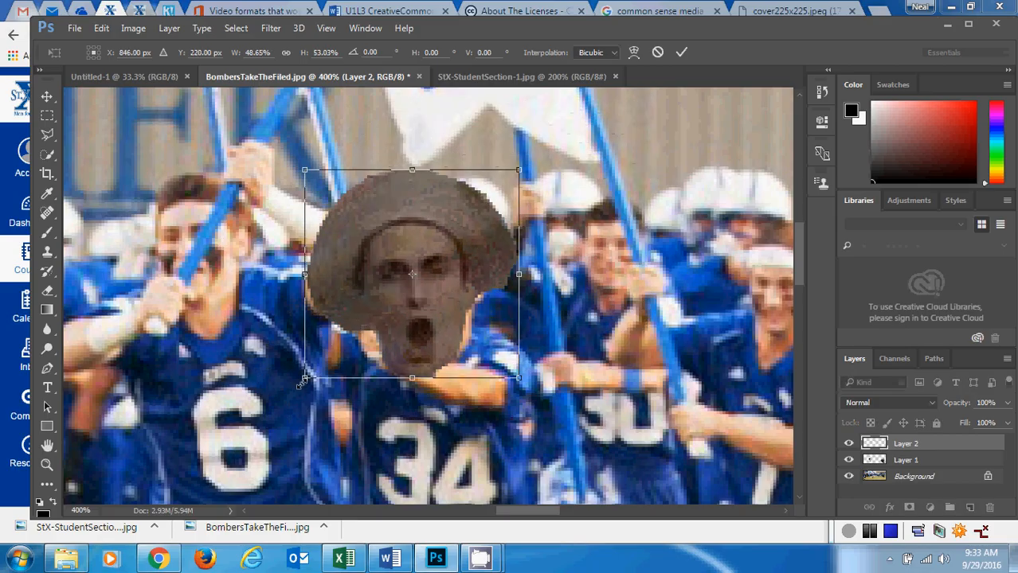
{"action": "left_click_drag", "start_coordinate": [303, 379], "coordinate": [368, 321]}
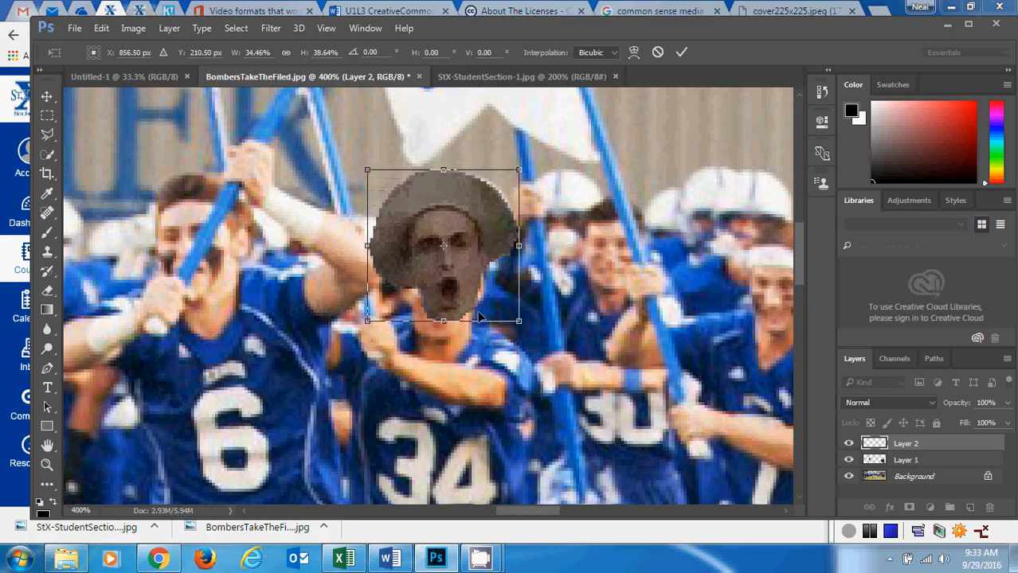
Position the scaled head on player number 34's neck and apply the transformation.
{"action": "left_click_drag", "start_coordinate": [466, 277], "coordinate": [458, 305]}
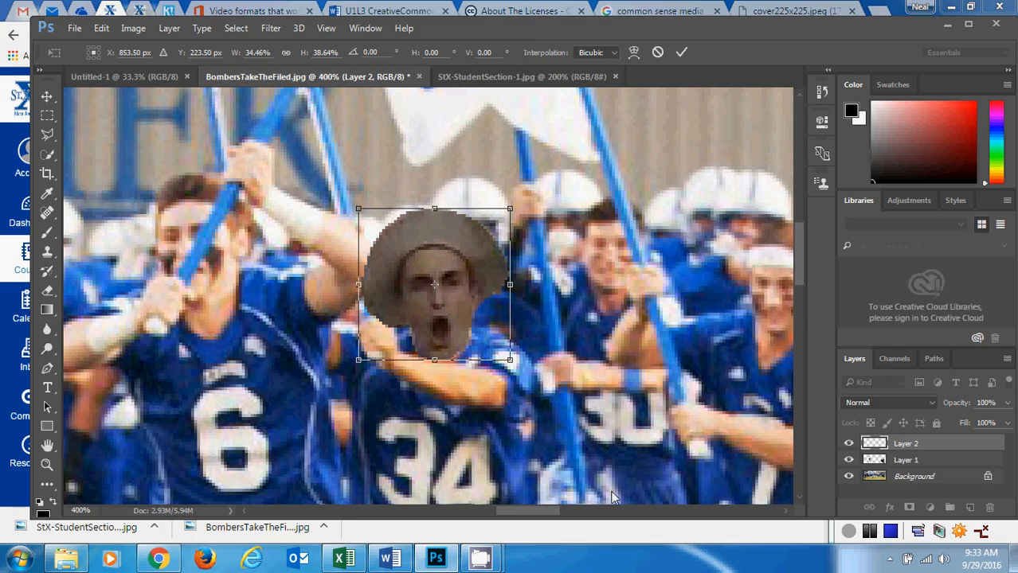
{"action": "left_click", "coordinate": [45, 98]}
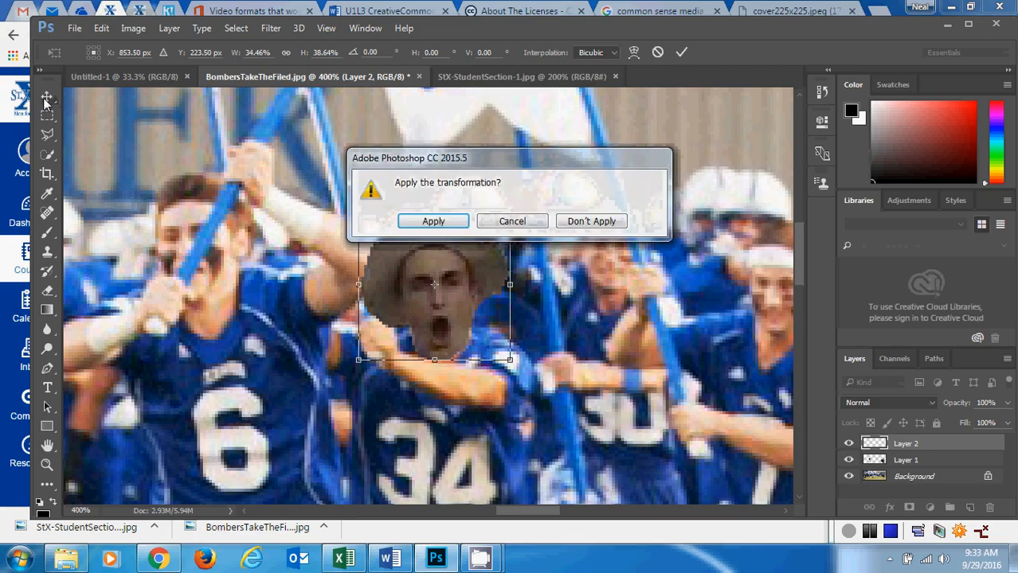
{"action": "left_click", "coordinate": [433, 223]}
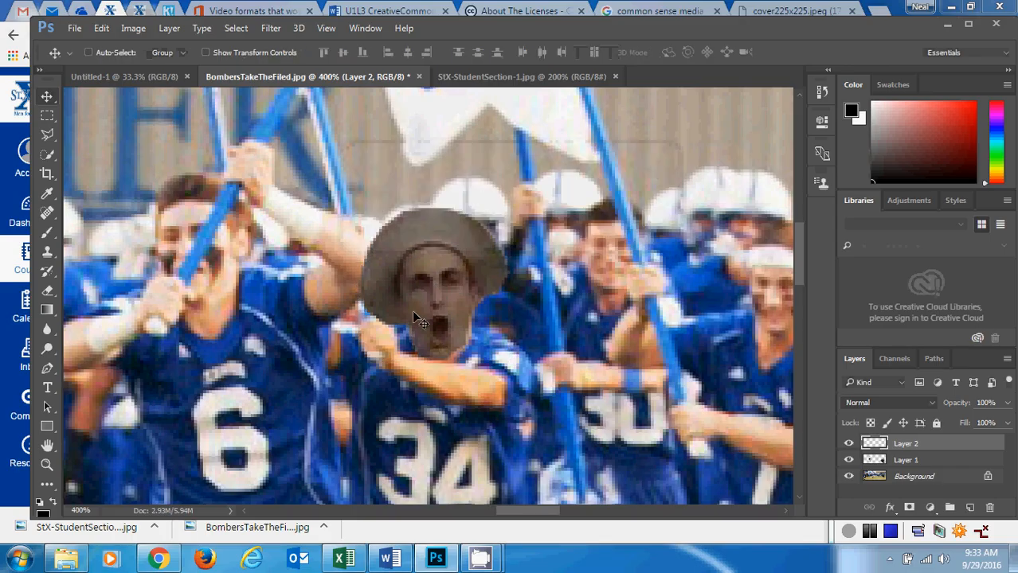
{"action": "left_click_drag", "start_coordinate": [428, 305], "coordinate": [426, 313]}
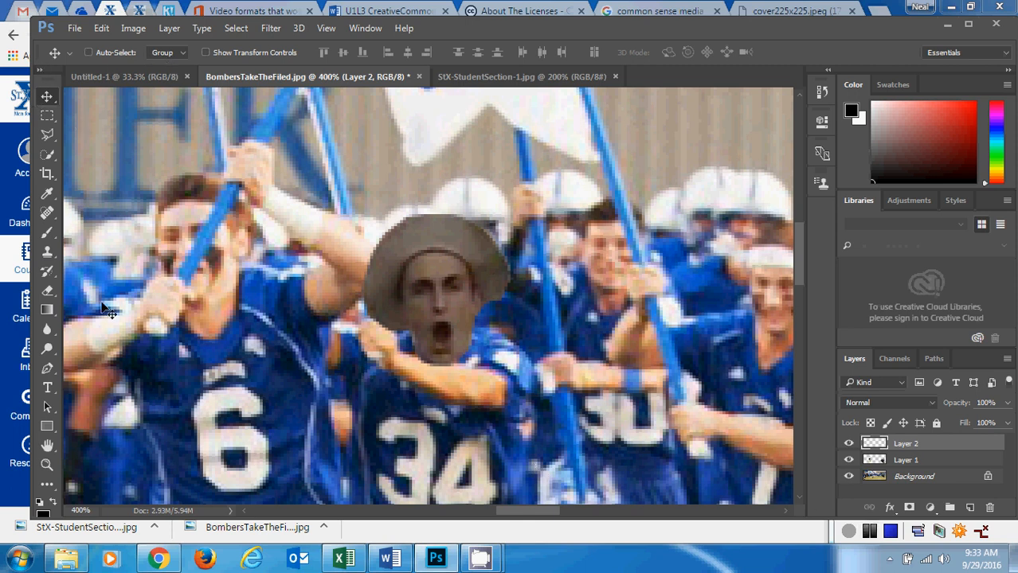
Examine the whole altered picture at 50% and compare it with the source head in StX-StudentSection-1.jpg.
{"action": "left_click", "coordinate": [46, 466]}
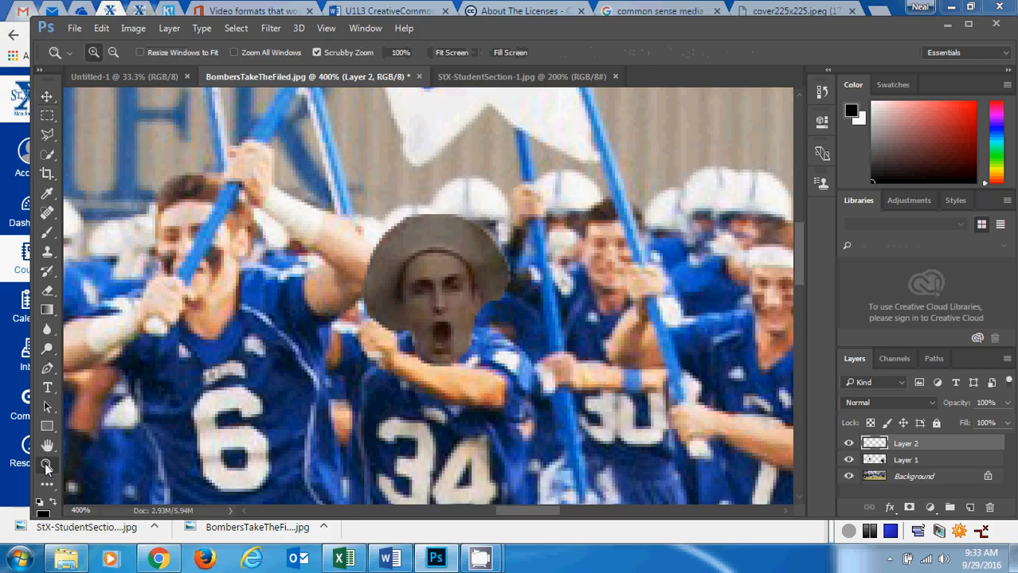
{"action": "left_click", "coordinate": [497, 321], "text": "alt"}
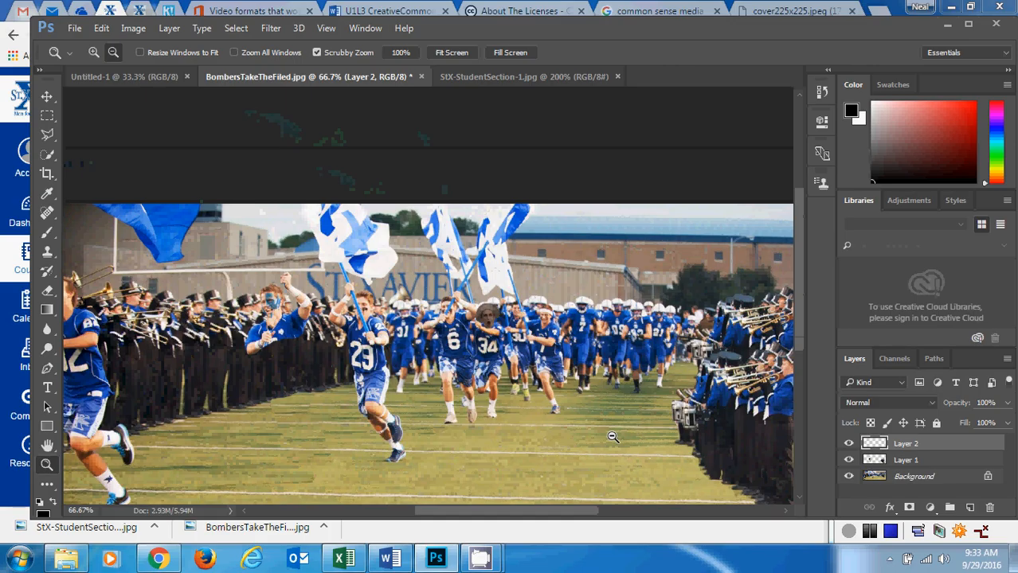
{"action": "left_click", "coordinate": [867, 534]}
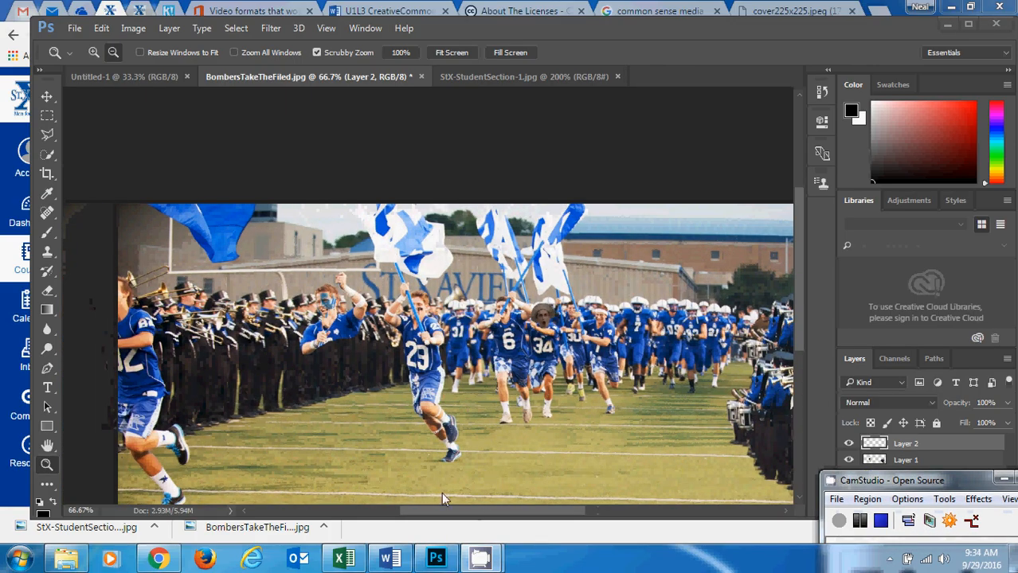
{"action": "left_click", "coordinate": [504, 365]}
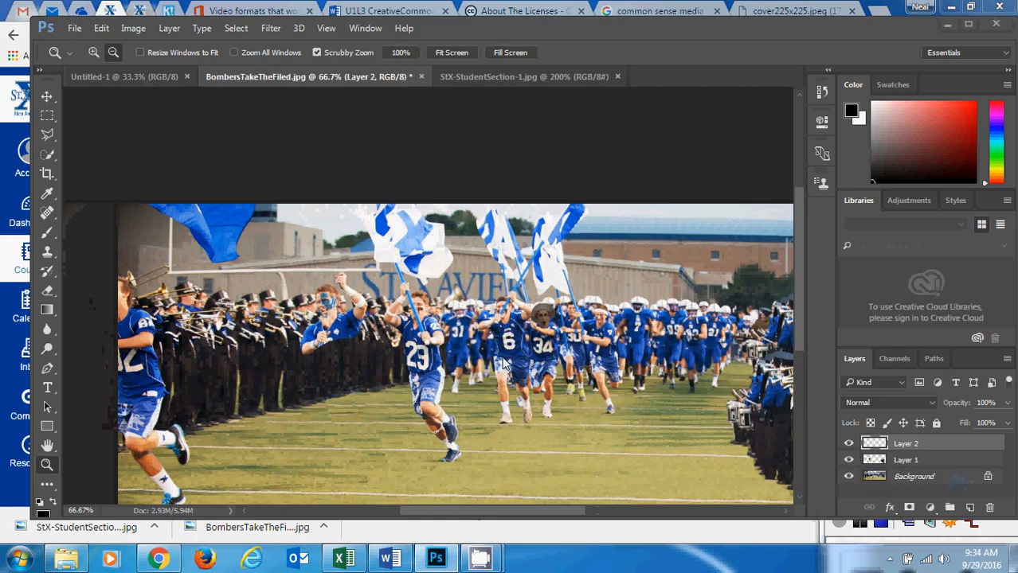
{"action": "left_click", "coordinate": [504, 365]}
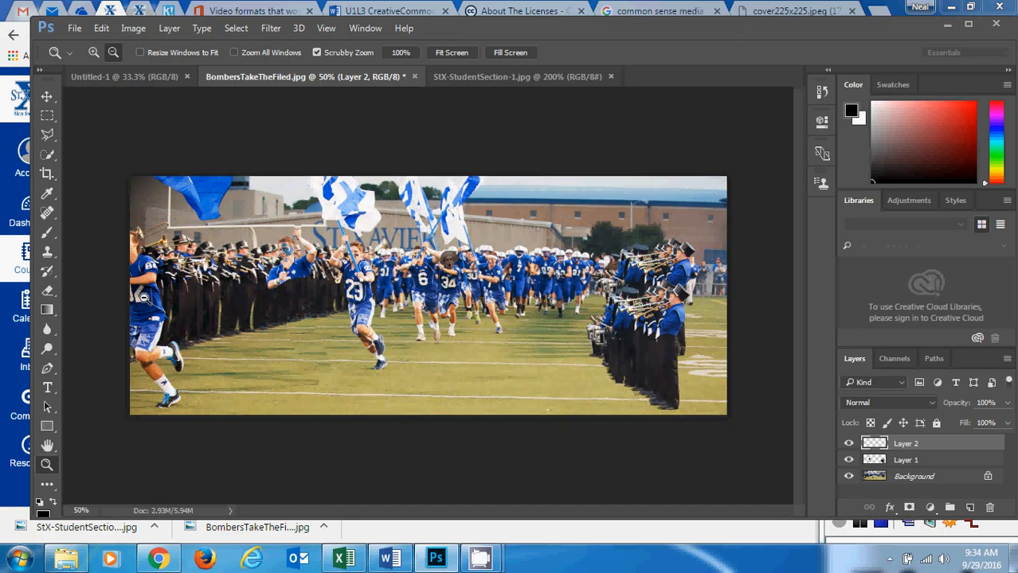
{"action": "left_click", "coordinate": [496, 77]}
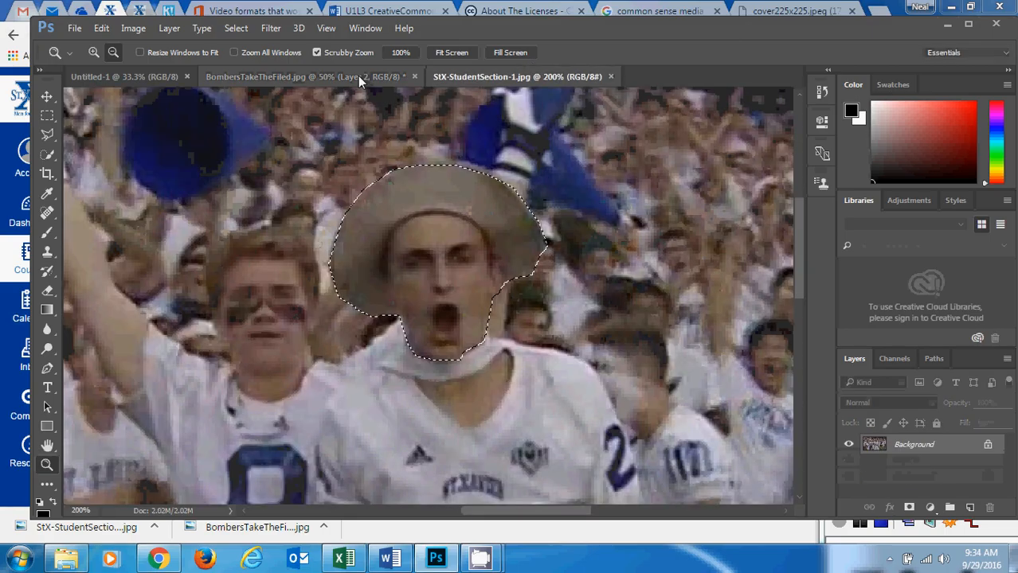
{"action": "left_click", "coordinate": [359, 77]}
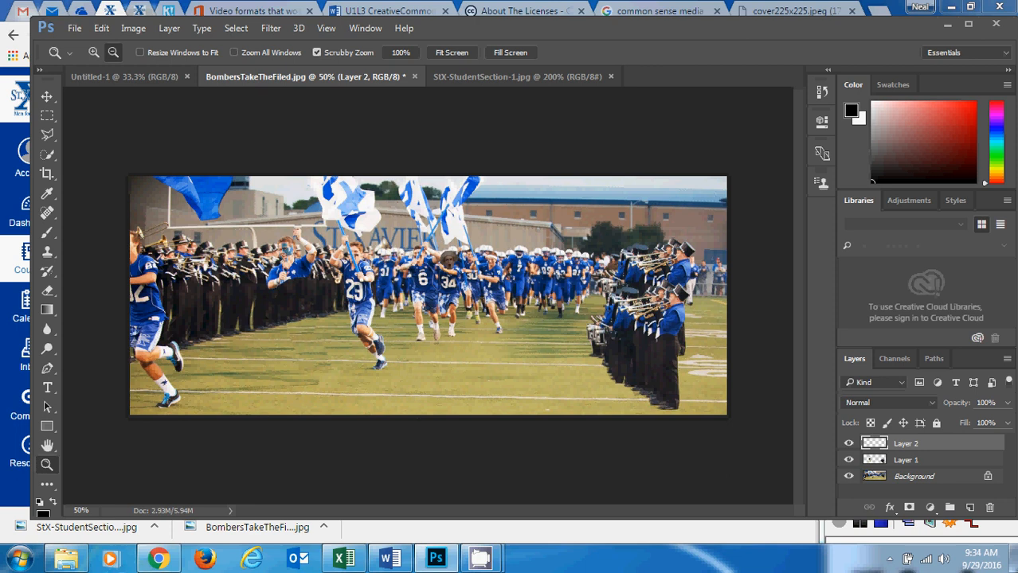
Switch to Chrome to review the U1L3 Altered Images assignment's instructions and picture links, and return to Photoshop.
{"action": "left_click", "coordinate": [159, 560]}
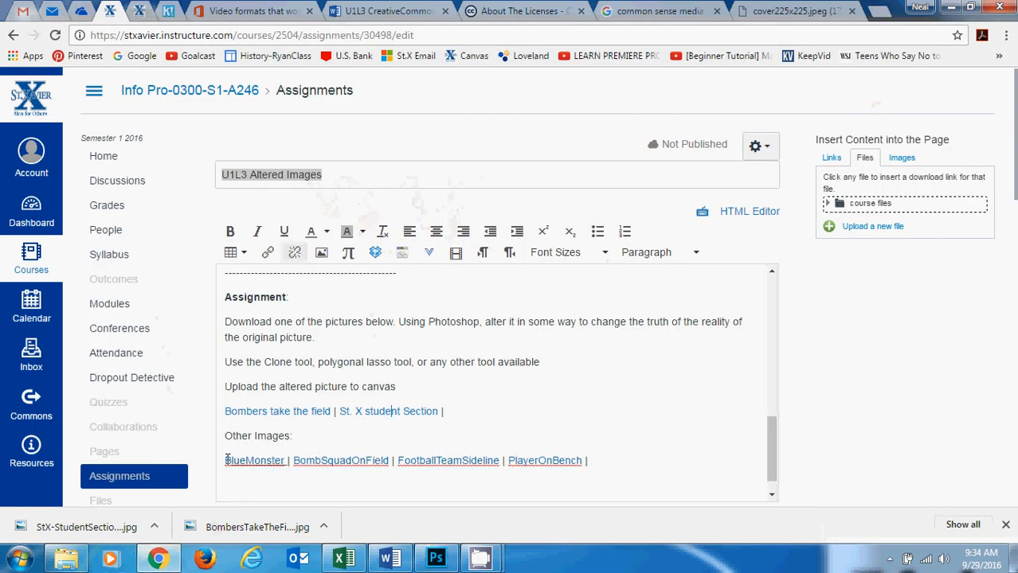
{"action": "left_click", "coordinate": [435, 560]}
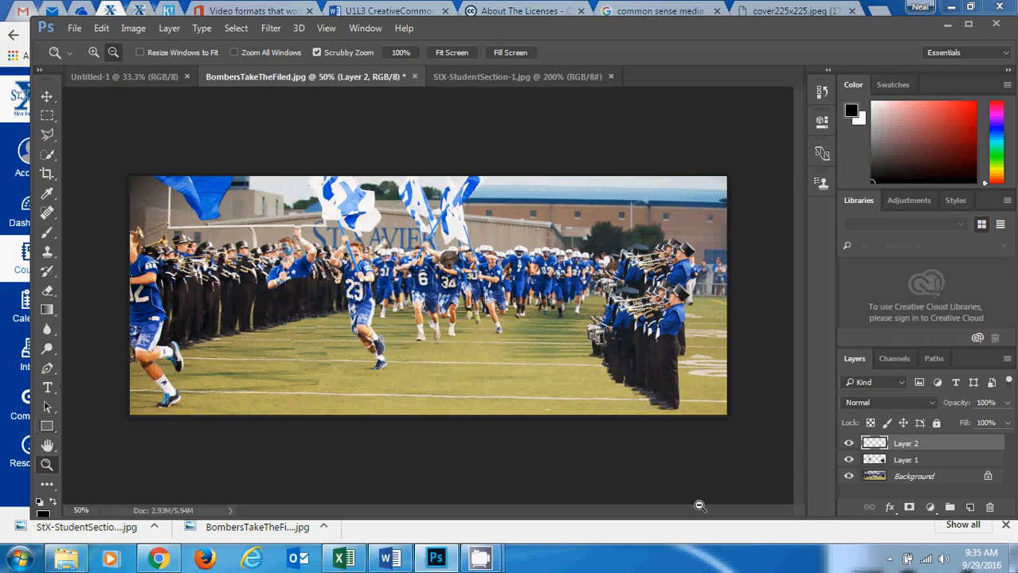
{"action": "mouse_move", "coordinate": [477, 562]}
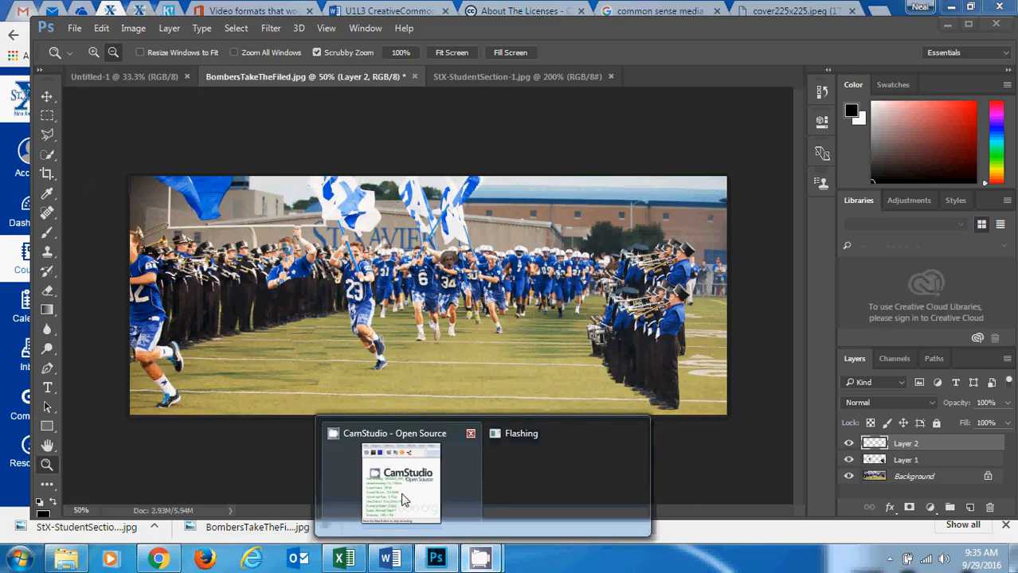